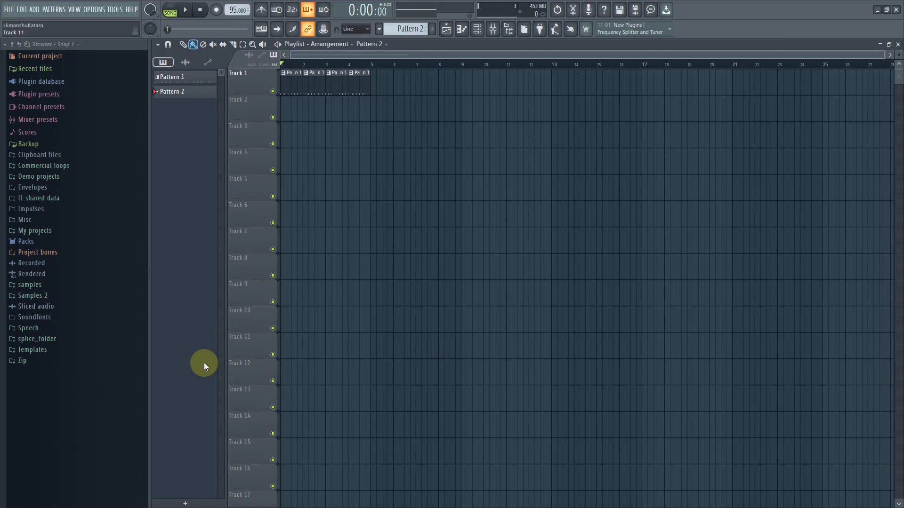
# - Insert a Captain Chords instrument channel into the channel rack next to the KSHMR_Closed_Hat_01_Clean channel
pyautogui.click(477, 29)
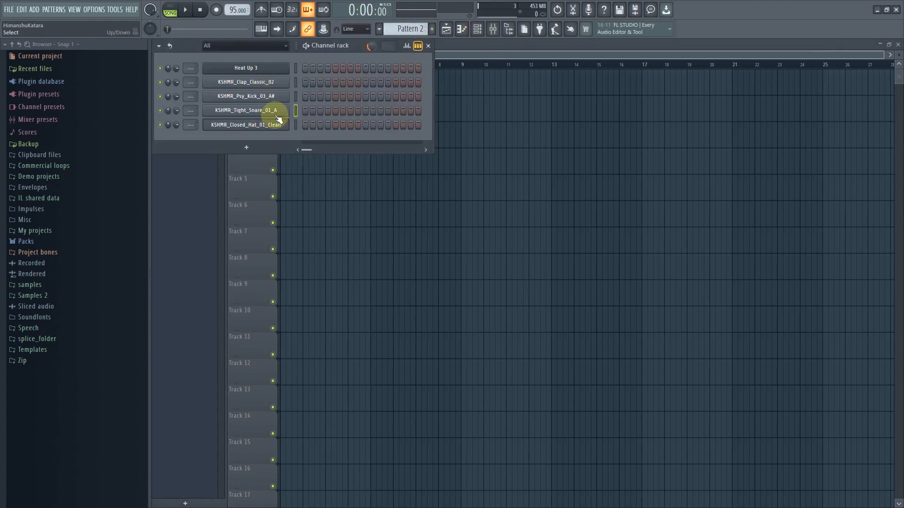
pyautogui.rightClick(265, 126)
pyautogui.moveTo(335, 198)
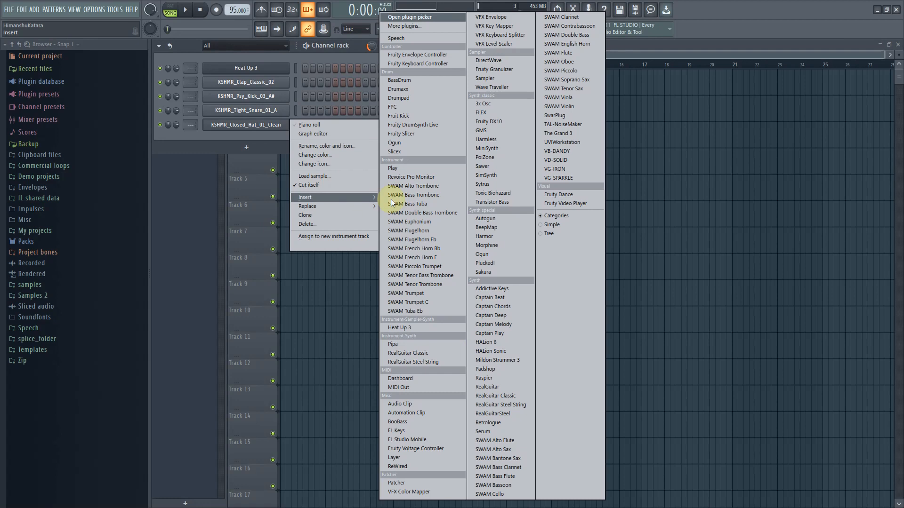
pyautogui.click(493, 308)
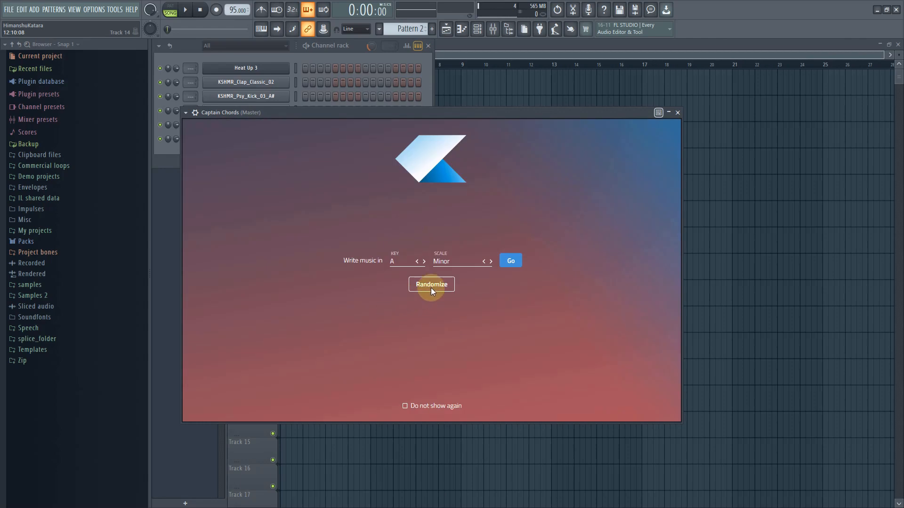
pyautogui.click(432, 285)
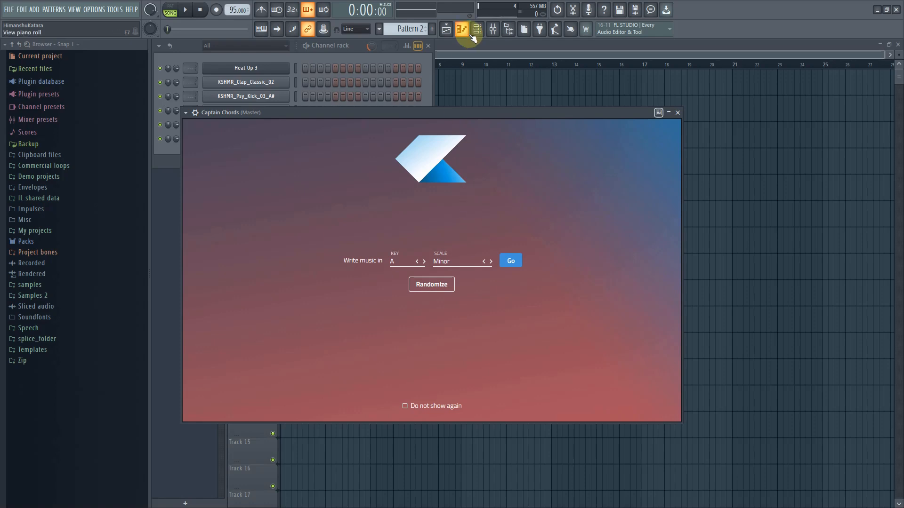
# - Make Pattern 1 the active pattern and play back its drum beat in pattern mode
pyautogui.click(472, 54)
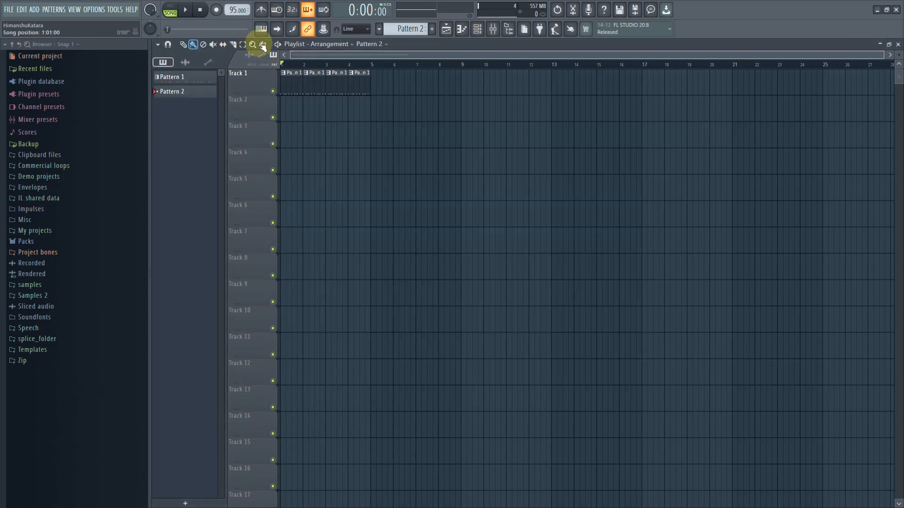
pyautogui.click(285, 88)
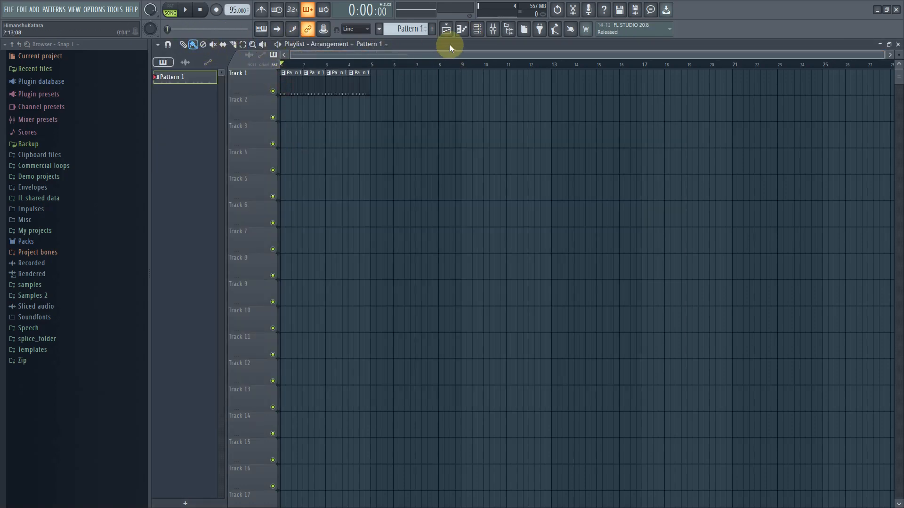
pyautogui.click(477, 29)
pyautogui.click(175, 10)
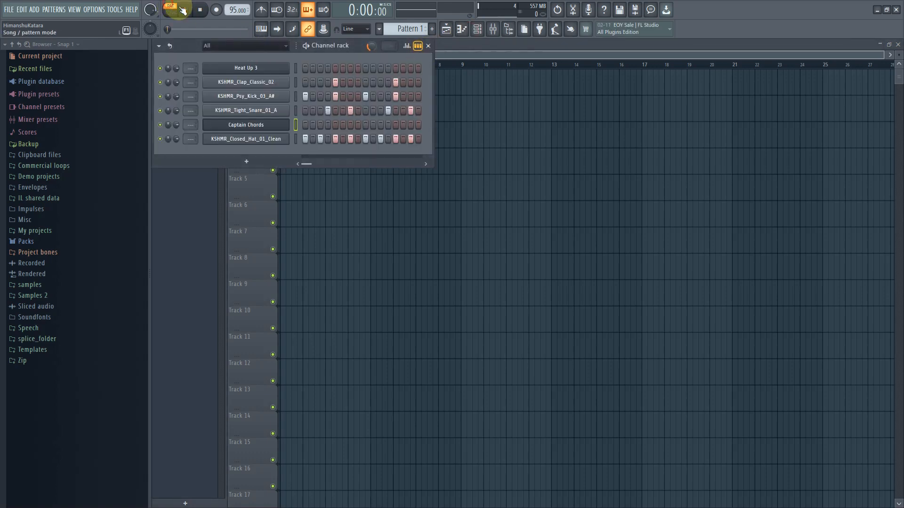
pyautogui.click(187, 10)
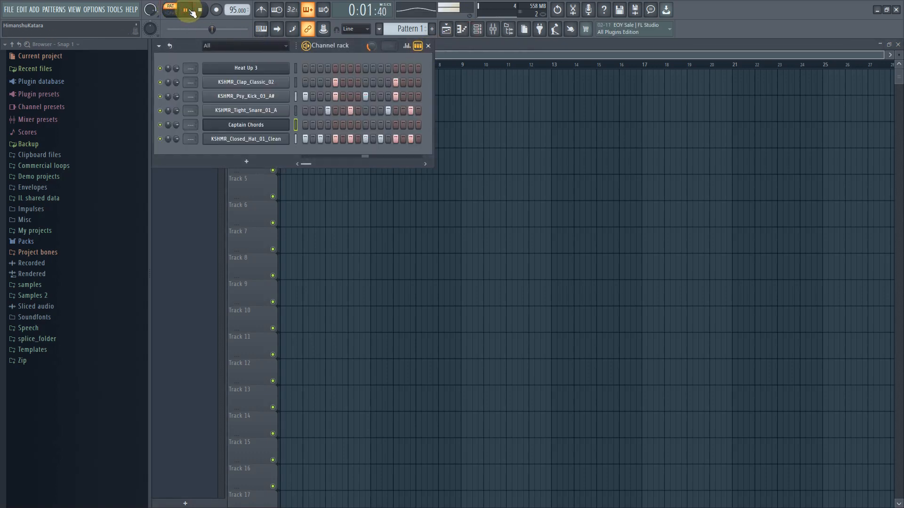
pyautogui.click(189, 10)
pyautogui.moveTo(369, 47); pyautogui.dragTo(391, 59)
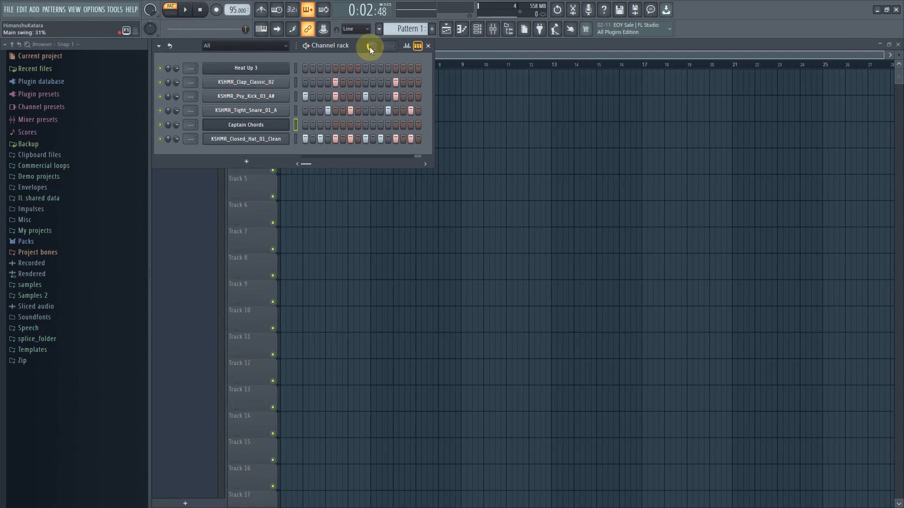
# - Switch playback back to song mode and reopen the Captain Chords plugin from its channel
pyautogui.click(462, 52)
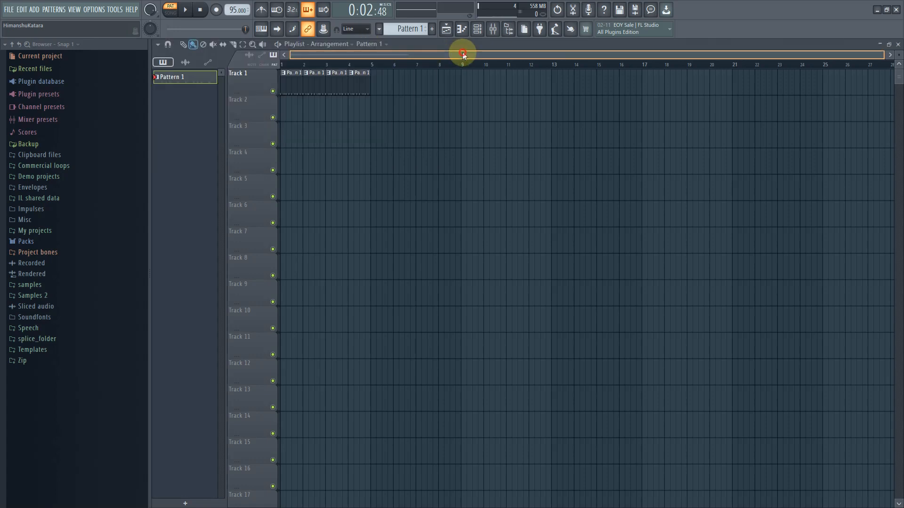
pyautogui.click(171, 10)
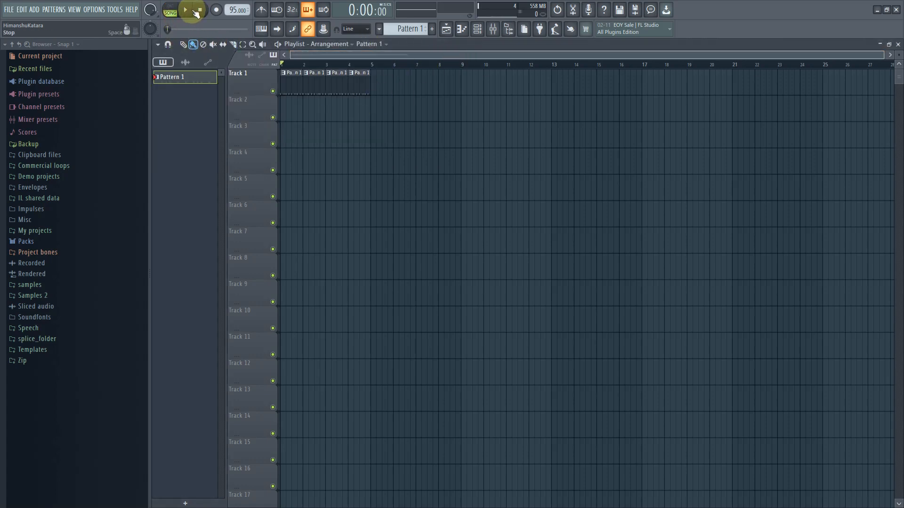
pyautogui.click(476, 28)
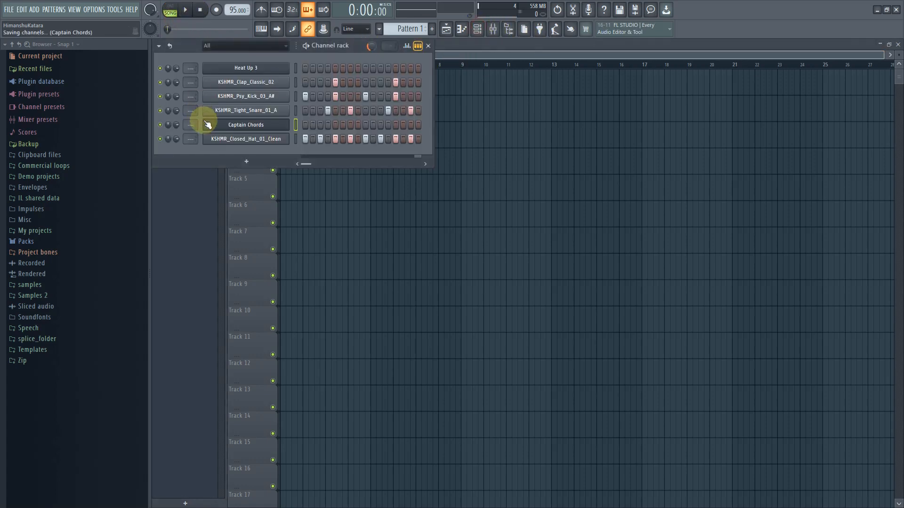
pyautogui.click(240, 124)
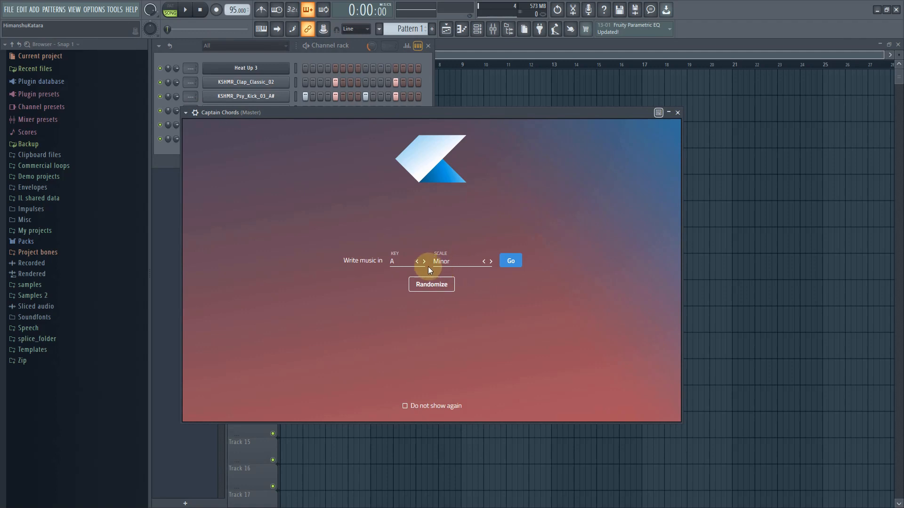
# - Set the Captain Chords key to G
pyautogui.click(404, 261)
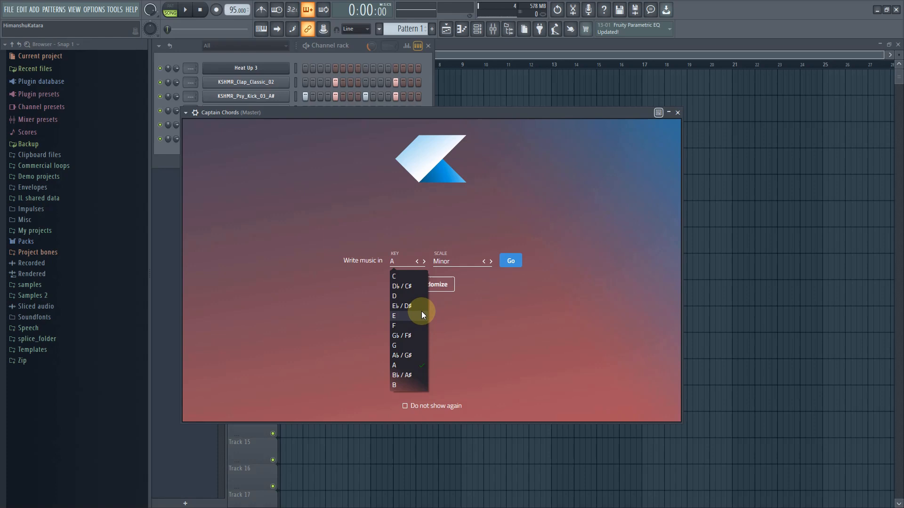
pyautogui.click(413, 348)
pyautogui.click(458, 262)
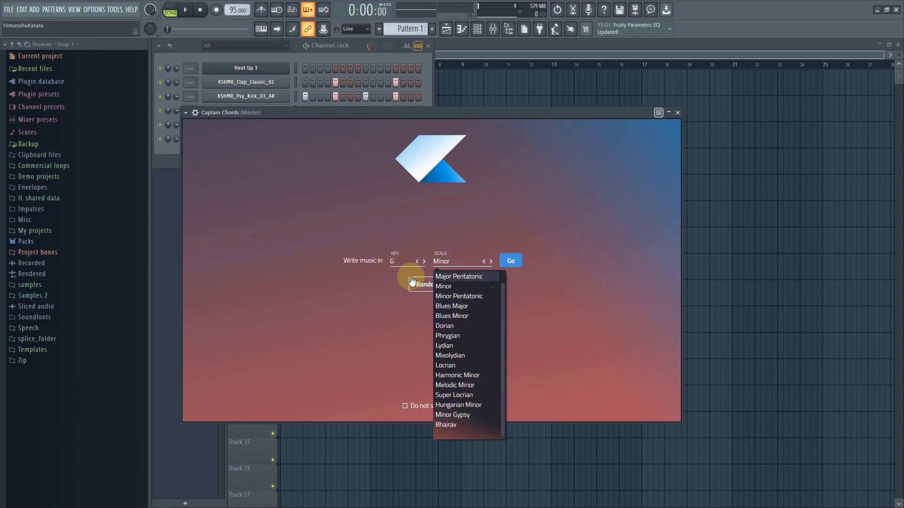
pyautogui.click(373, 302)
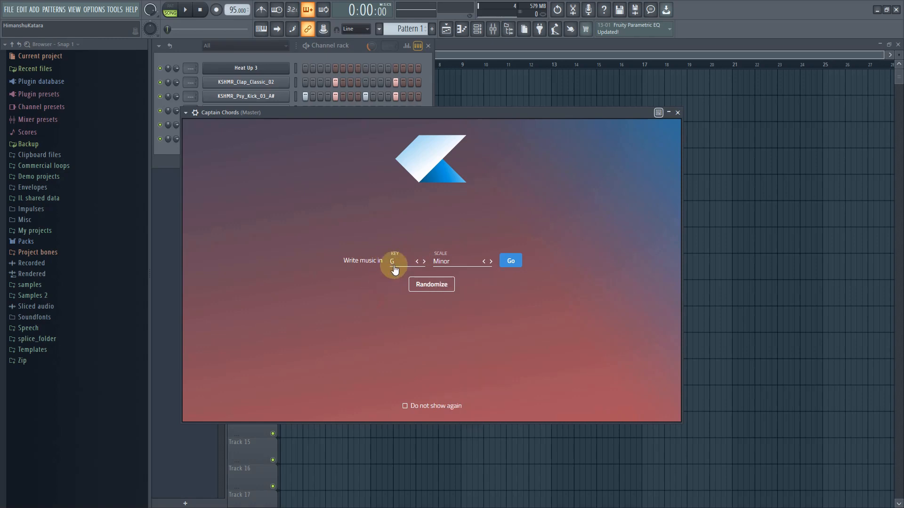
pyautogui.click(394, 269)
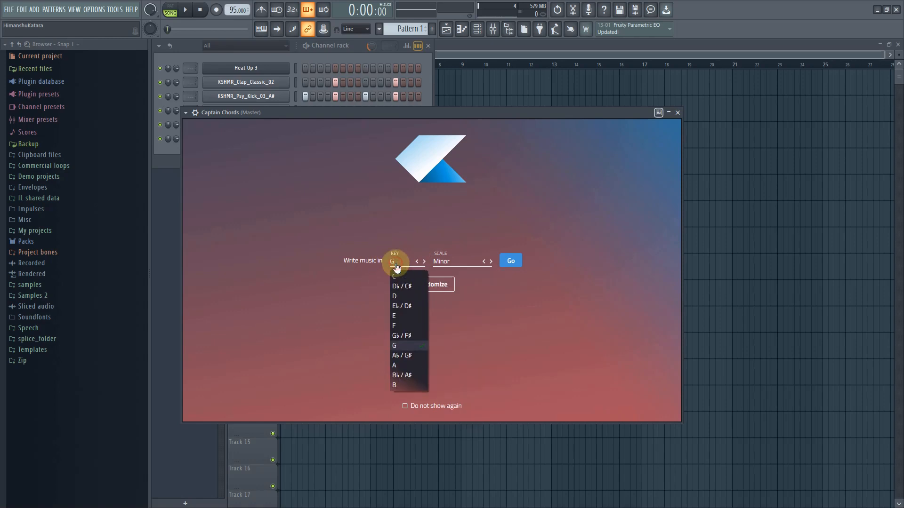
pyautogui.click(391, 219)
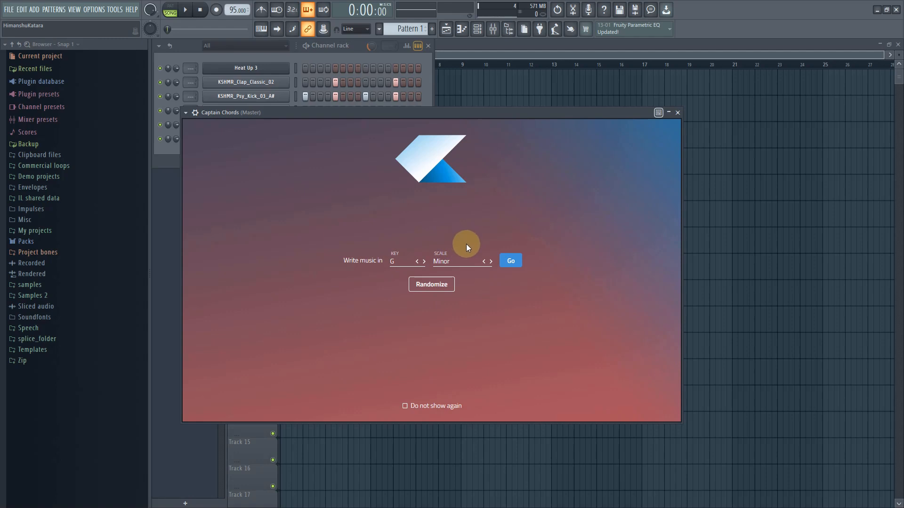
# - Review the available scales, choose Minor, and start writing music in that key and scale
pyautogui.click(470, 265)
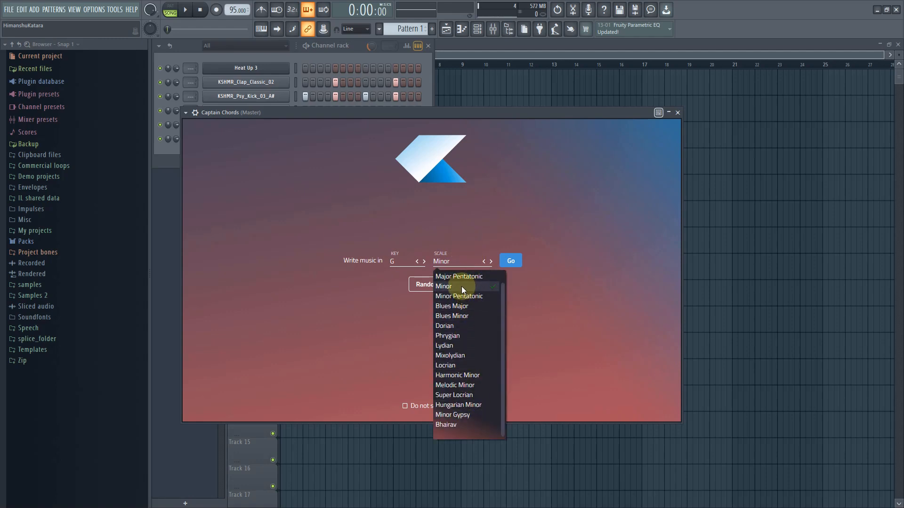
pyautogui.click(482, 316)
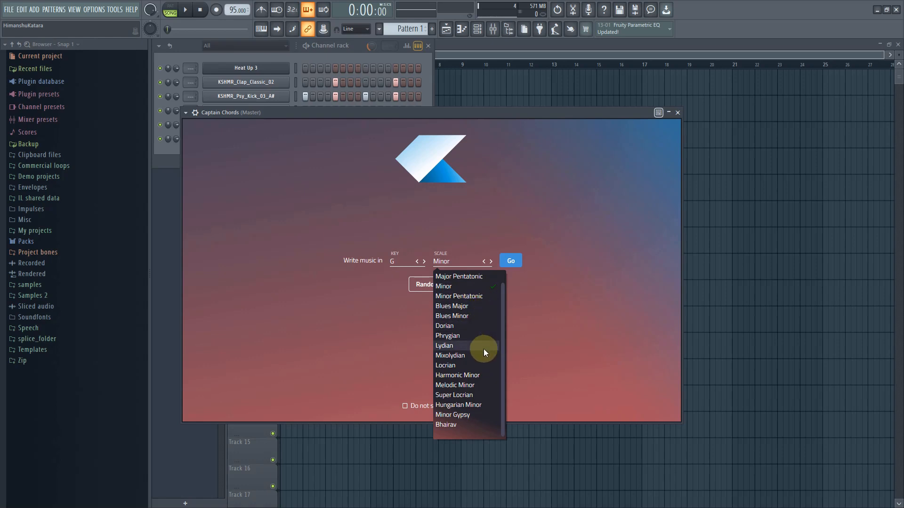
pyautogui.scroll(-3, 482, 391)
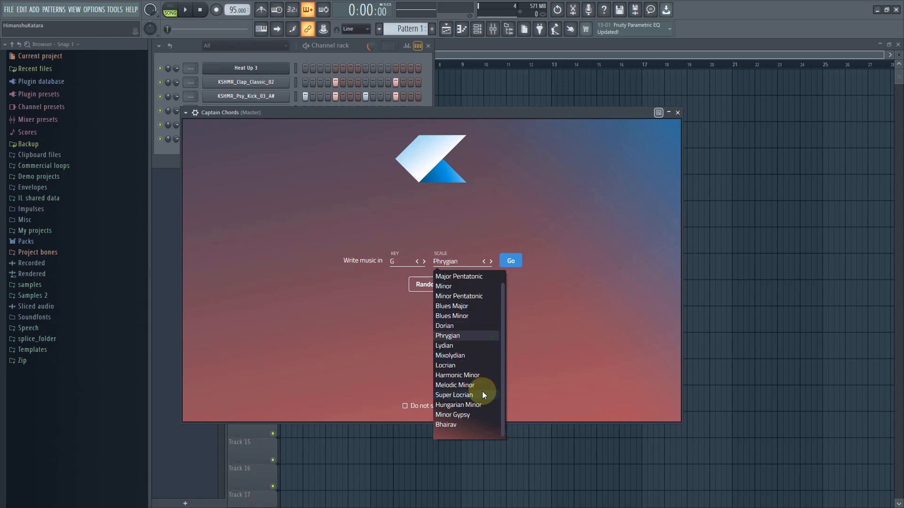
pyautogui.scroll(5, 481, 391)
pyautogui.scroll(3, 482, 391)
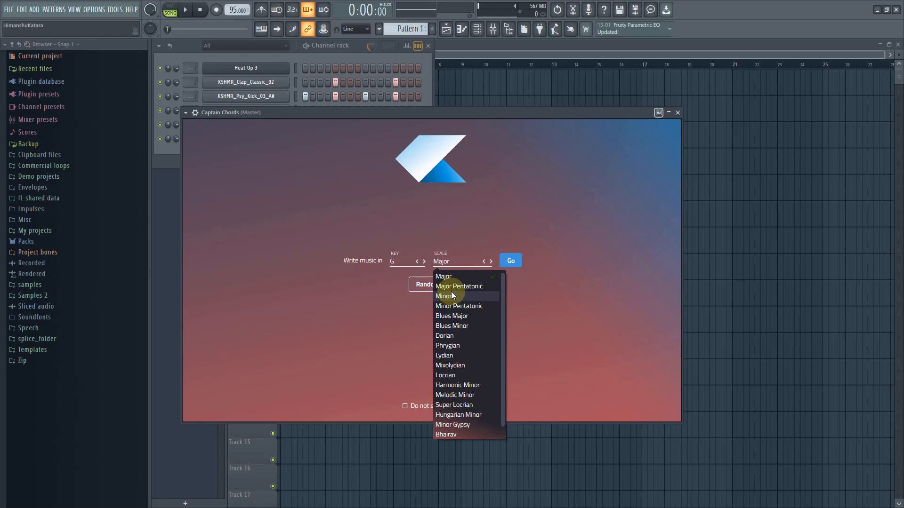
pyautogui.scroll(-4, 470, 354)
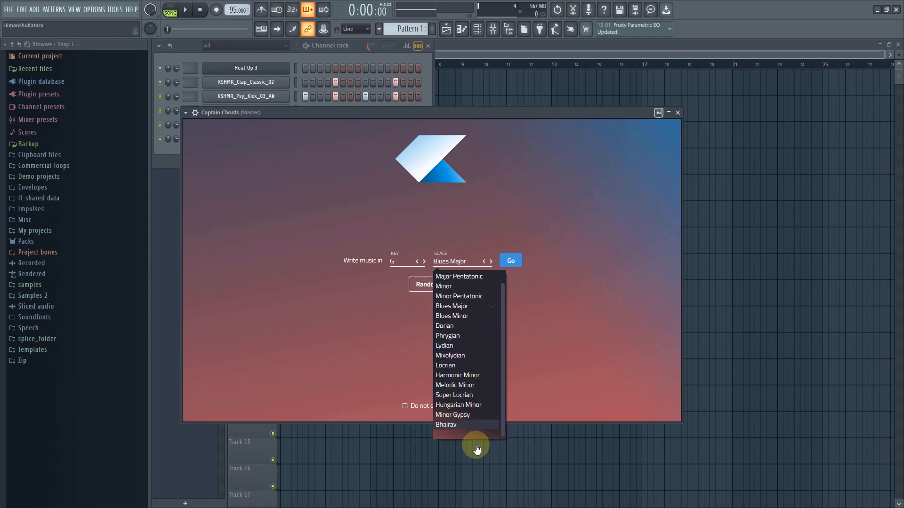
pyautogui.scroll(1, 453, 426)
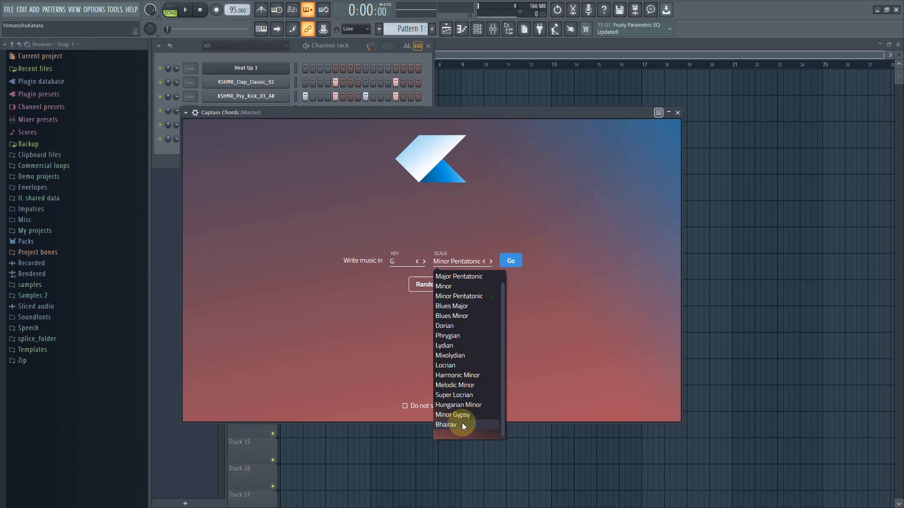
pyautogui.scroll(3, 462, 426)
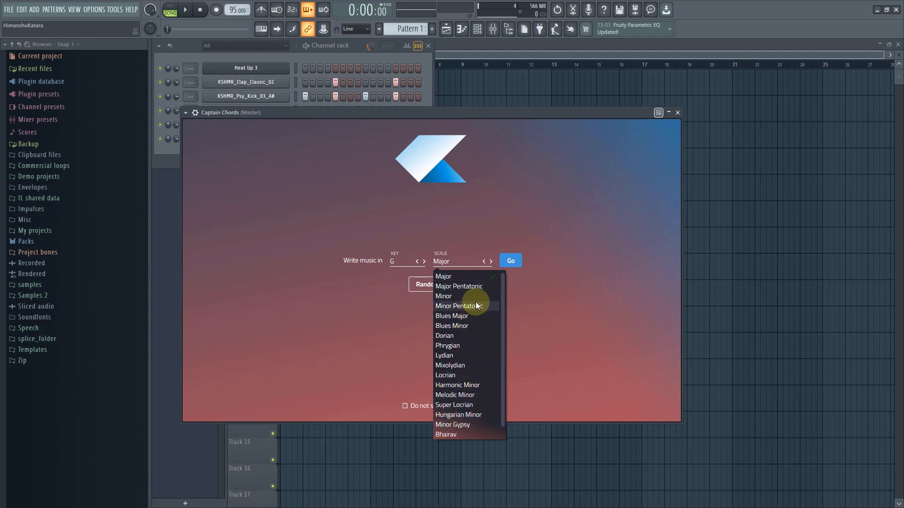
pyautogui.click(450, 296)
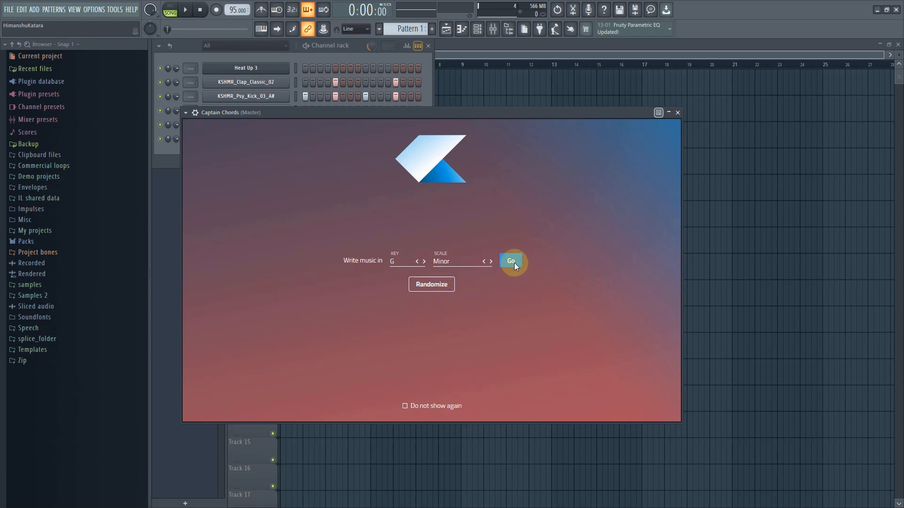
pyautogui.click(511, 261)
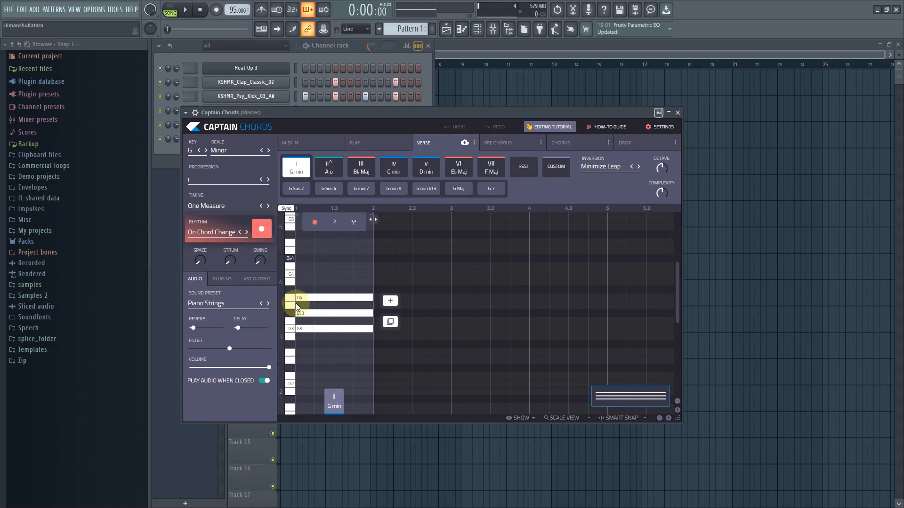
# - Compare the chord editor's note grid in Normal View and Scale View, ending in Scale View
pyautogui.moveTo(349, 335)
pyautogui.click(587, 418)
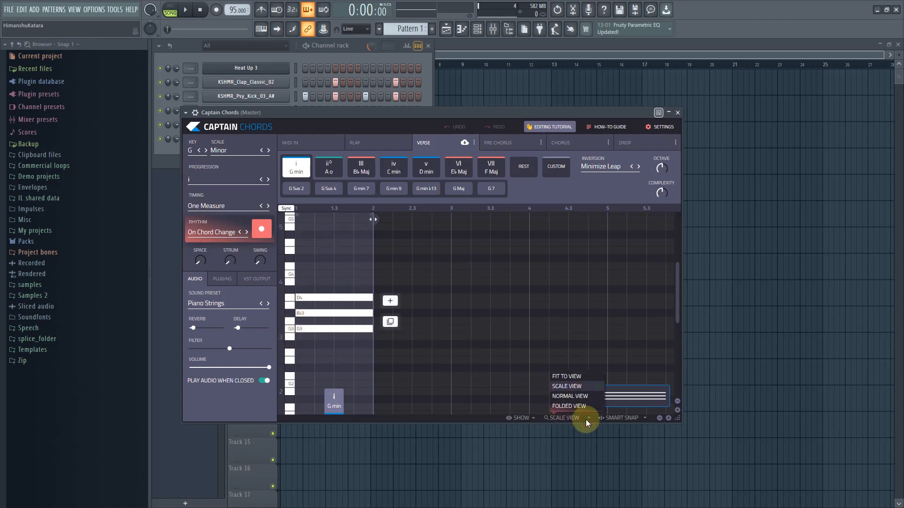
pyautogui.click(575, 396)
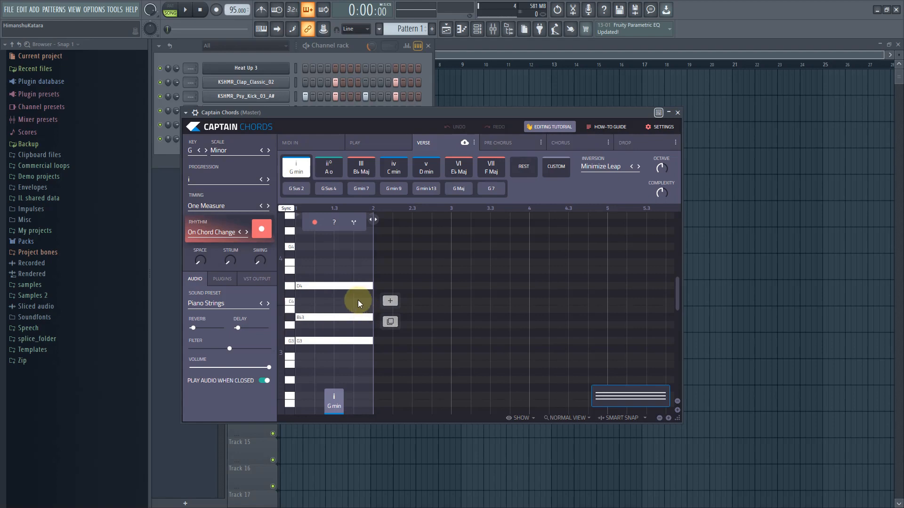
pyautogui.click(583, 417)
pyautogui.click(582, 387)
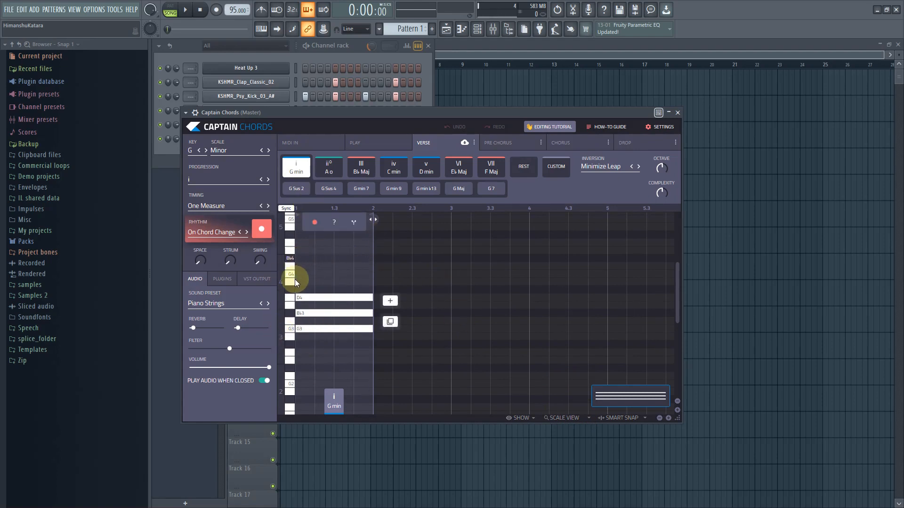
# - Audition several G minor scale notes from G3 up to G4 on the chord editor's piano keys
pyautogui.click(292, 332)
pyautogui.click(292, 314)
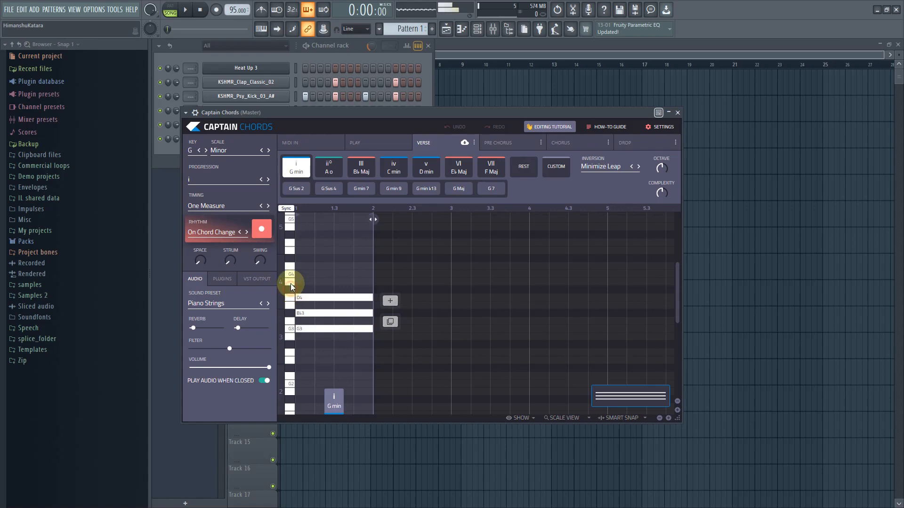
pyautogui.click(291, 283)
pyautogui.click(291, 273)
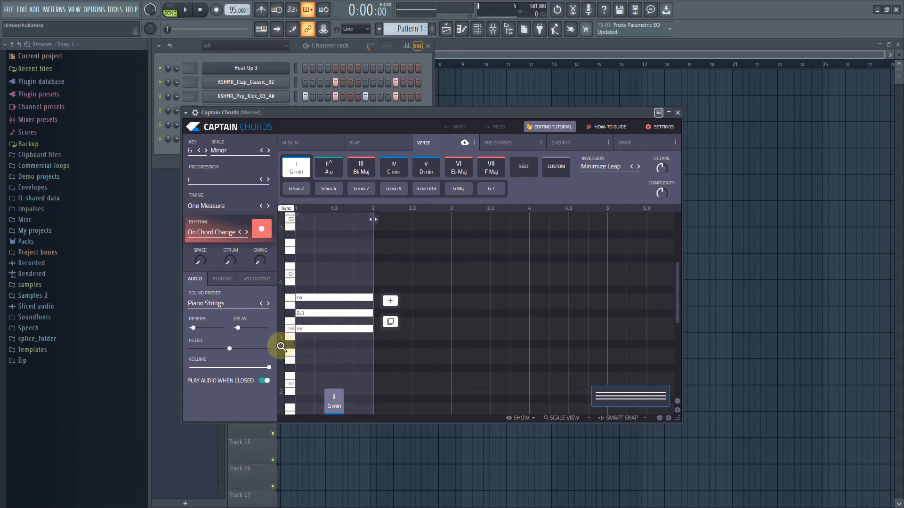
# - Change the sound preset to Electric Piano and audition the G3 note
pyautogui.click(221, 303)
pyautogui.hscroll(-3, 591, 337)
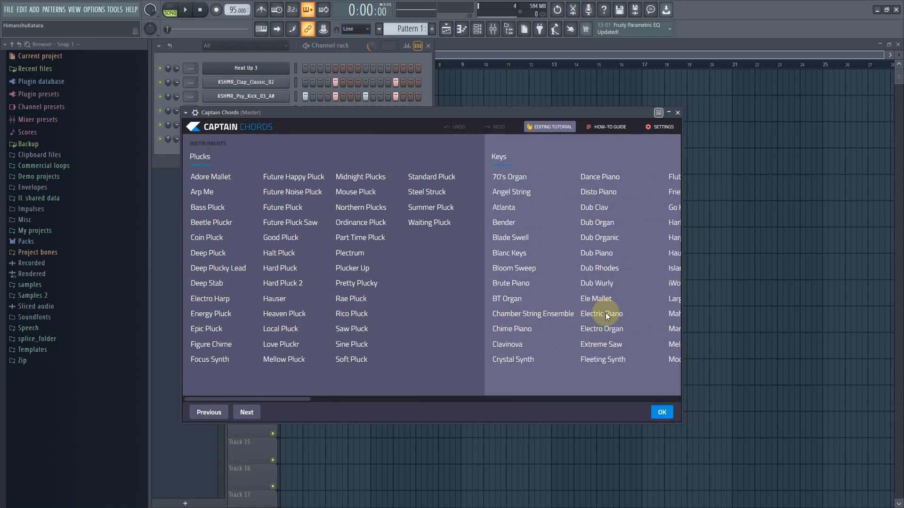
pyautogui.click(607, 317)
pyautogui.click(661, 413)
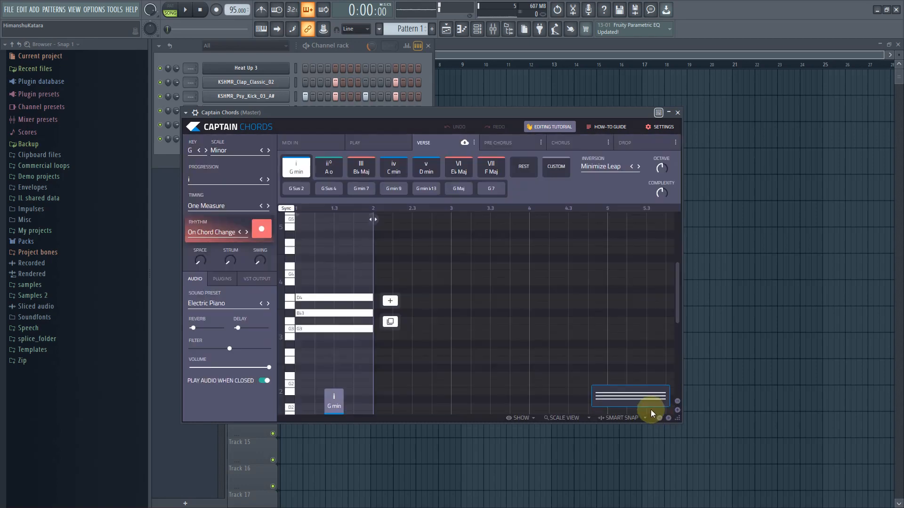
pyautogui.click(291, 330)
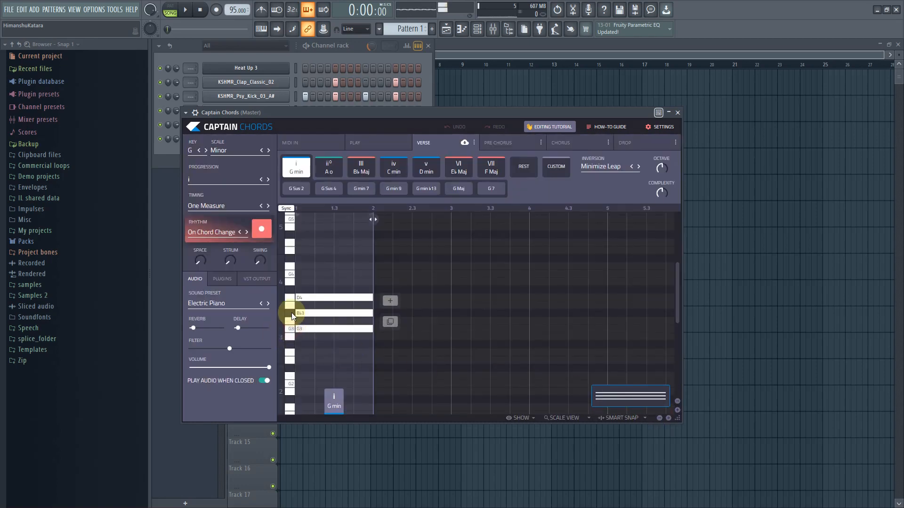
# - Audition the G minor scale chords from ii° through VII on the first measure, ending back on the G min chord
pyautogui.click(291, 303)
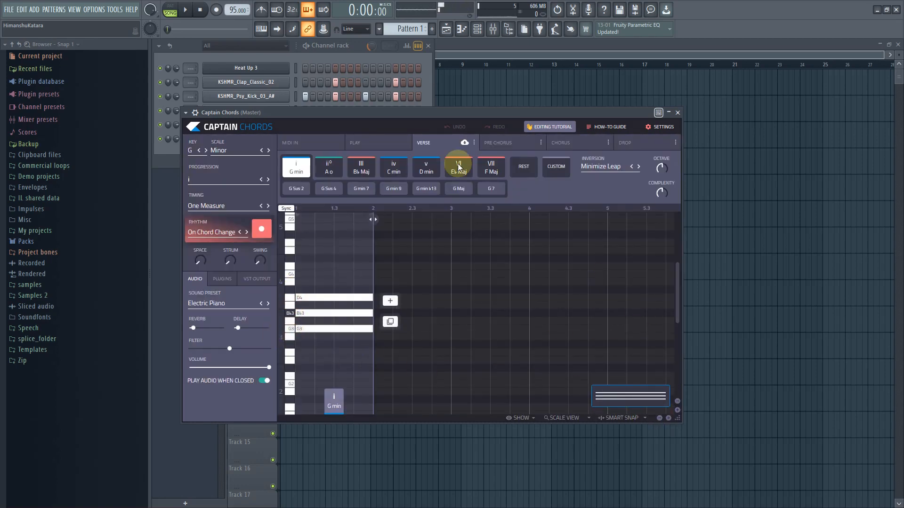
pyautogui.scroll(-1, 448, 309)
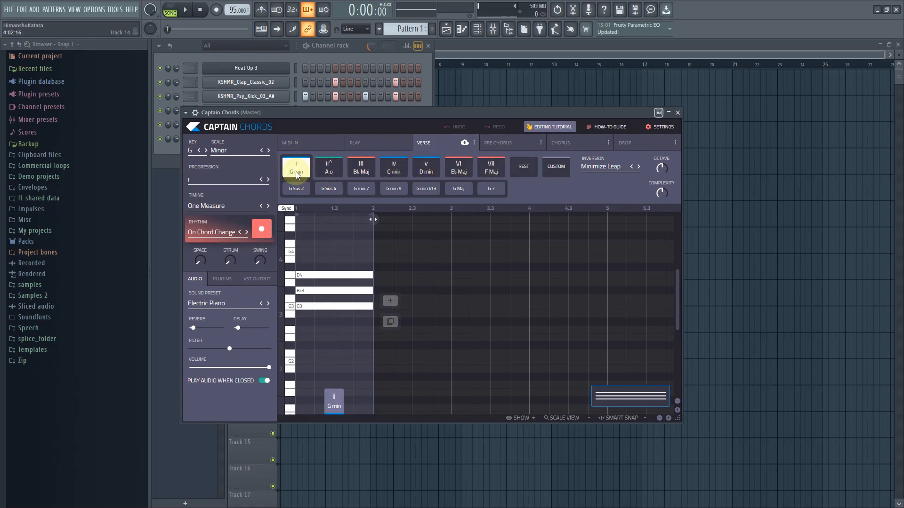
pyautogui.click(329, 167)
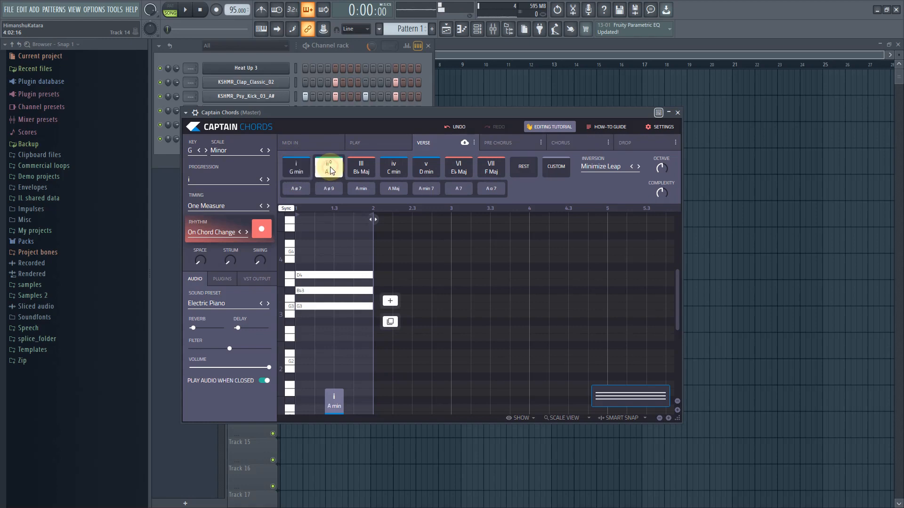
pyautogui.click(362, 169)
pyautogui.click(393, 167)
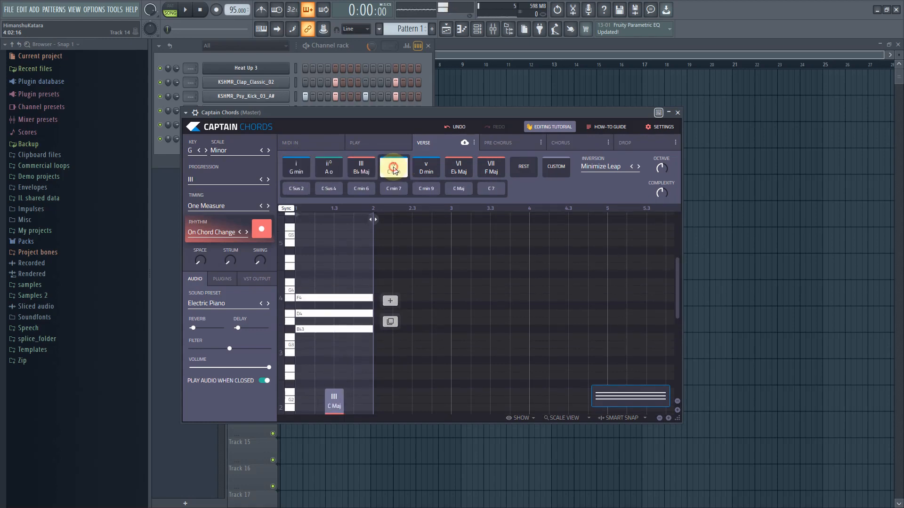
pyautogui.click(428, 168)
pyautogui.click(450, 168)
pyautogui.click(491, 168)
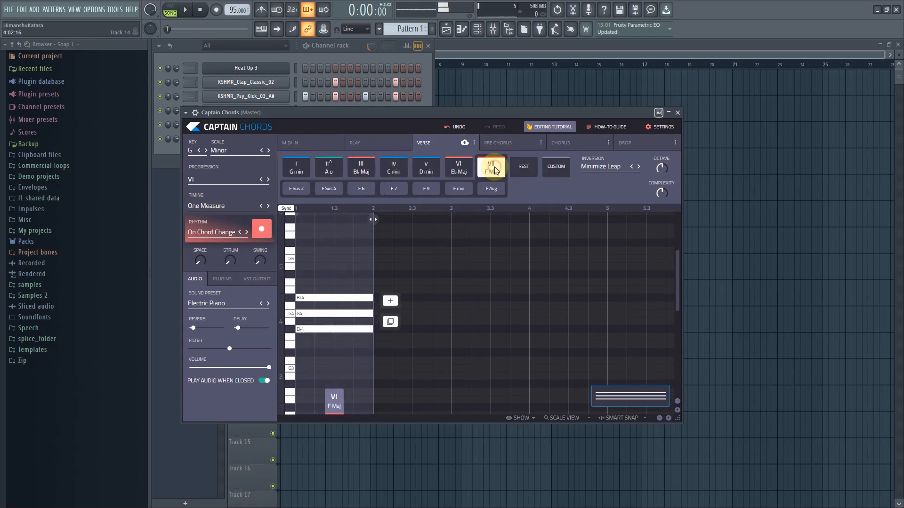
pyautogui.click(297, 168)
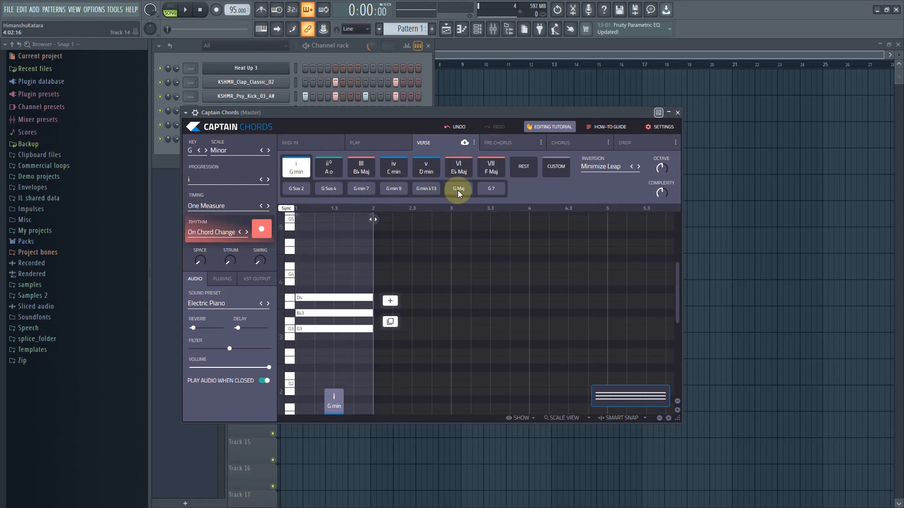
# - Change the first chord to its G min 7 variation and play it back together with the drum pattern
pyautogui.click(360, 187)
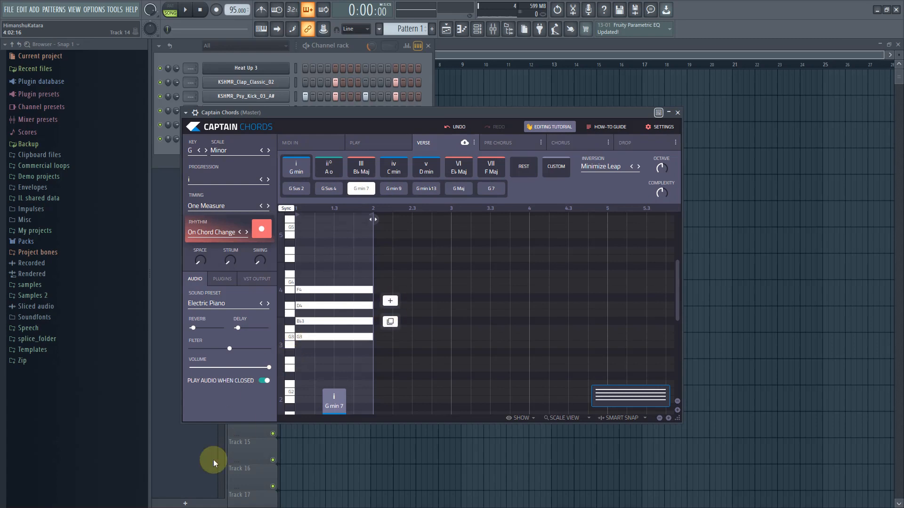
pyautogui.click(198, 481)
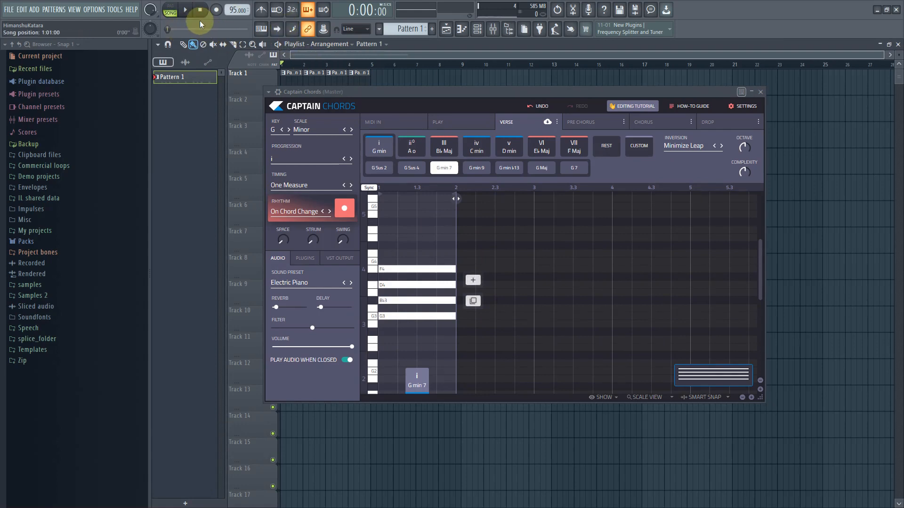
pyautogui.click(189, 10)
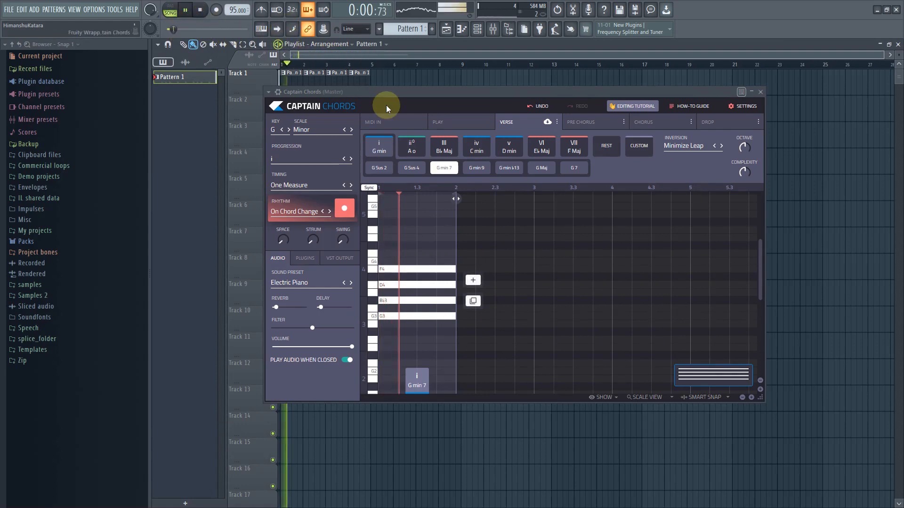
pyautogui.click(200, 10)
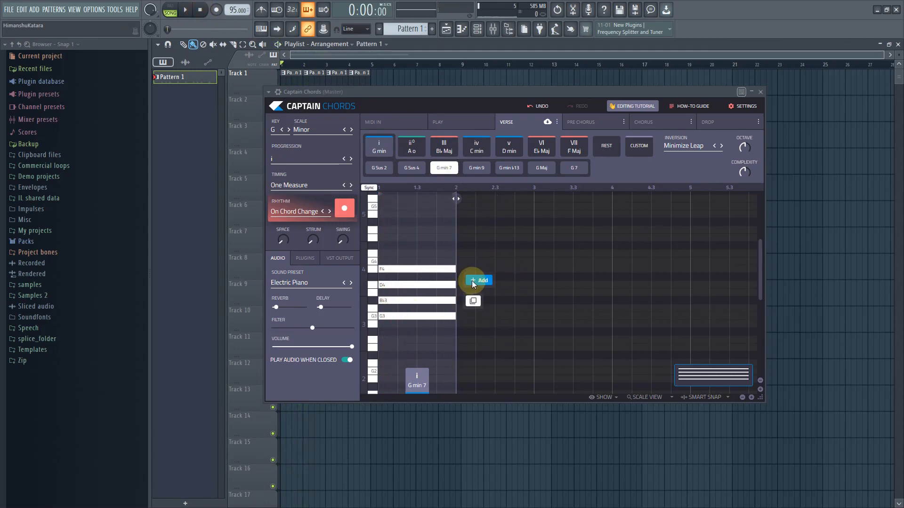
# - Add a second chord after G min 7, set it to C min, and play both chords with the drums
pyautogui.click(479, 281)
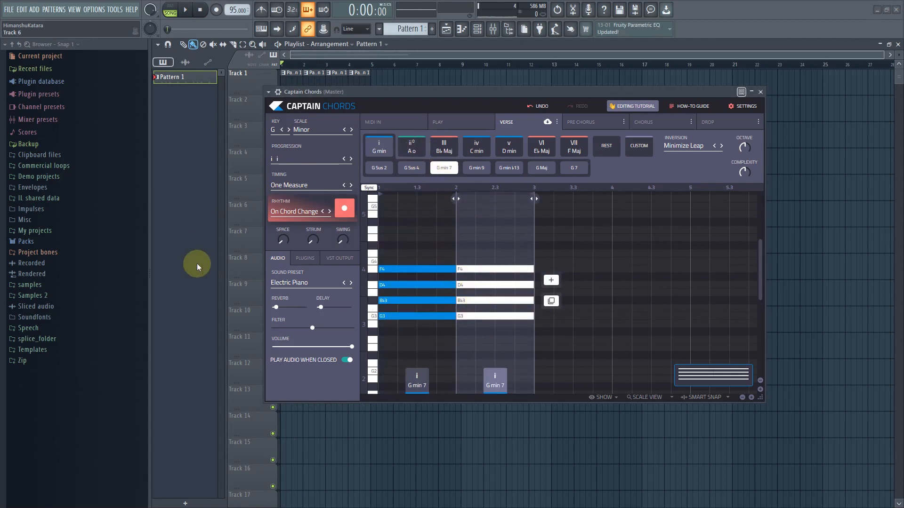
pyautogui.click(211, 367)
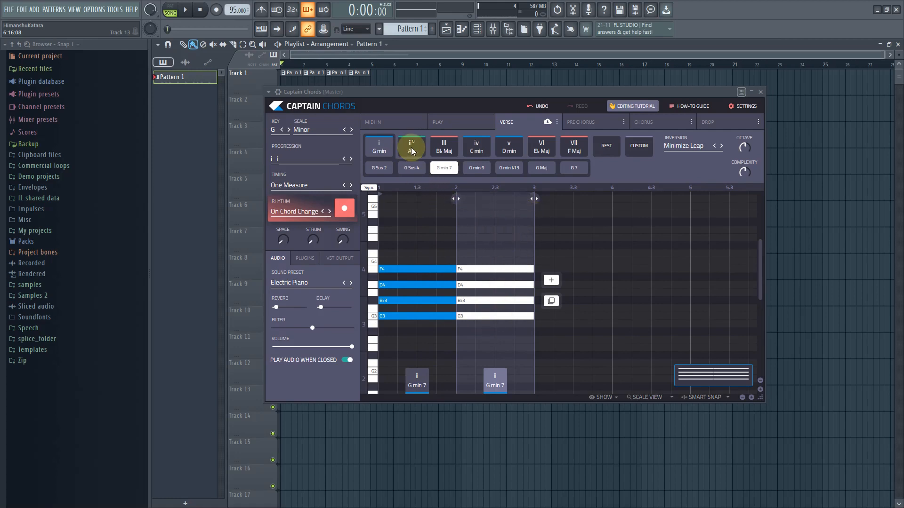
pyautogui.click(482, 150)
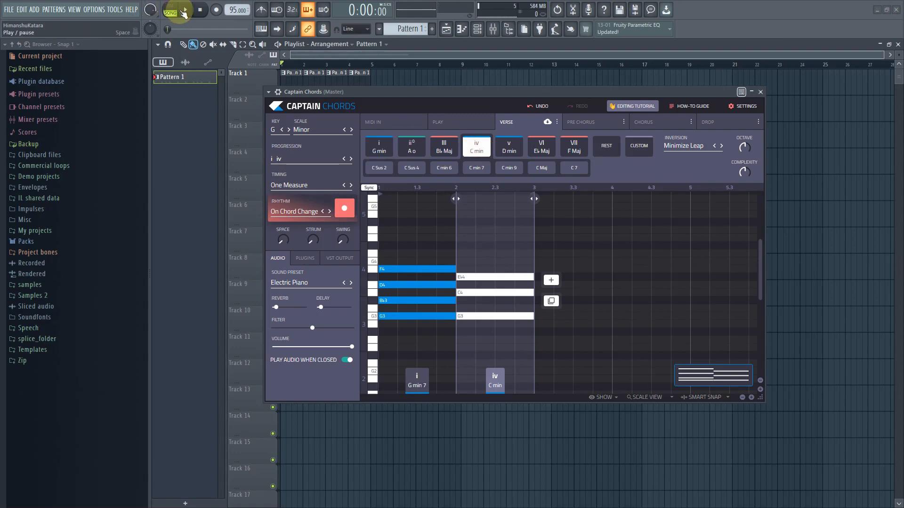
pyautogui.click(183, 13)
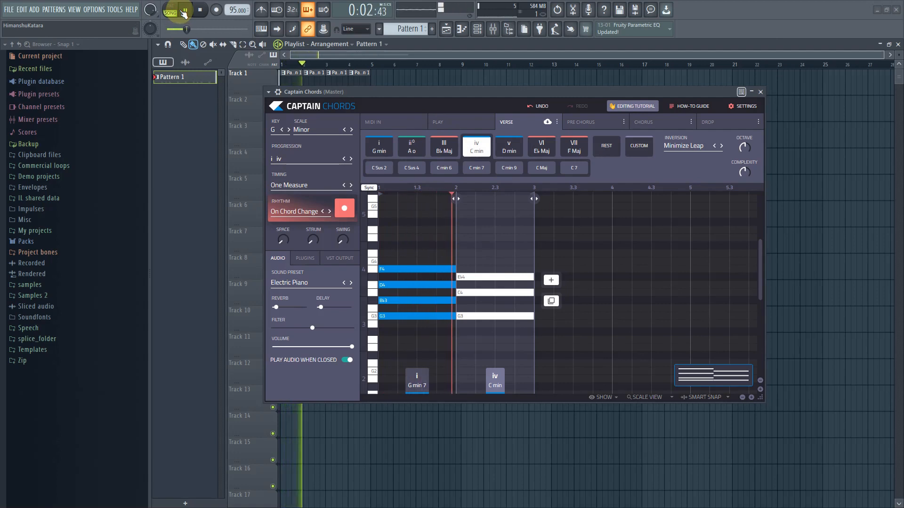
pyautogui.click(188, 13)
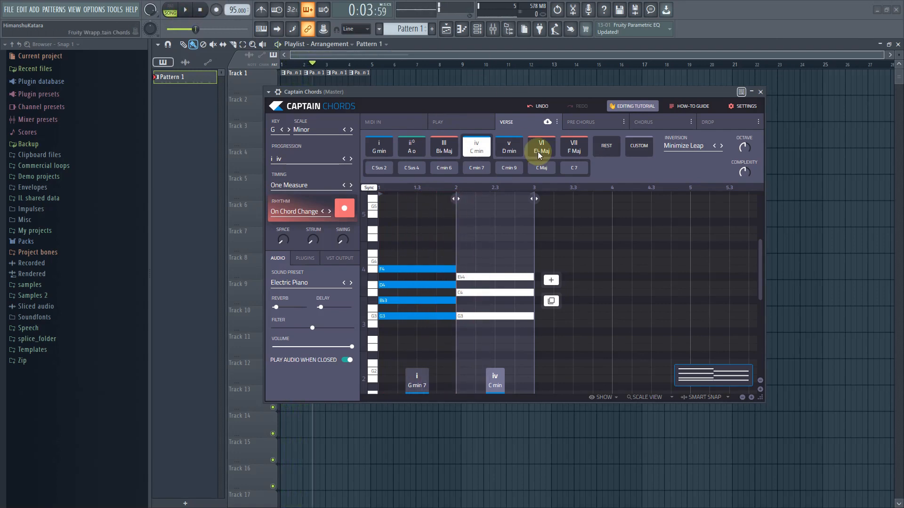
# - Add a third chord, set it to D min, try the D min 7 ♭9 variation, and settle on D min 7
pyautogui.click(552, 281)
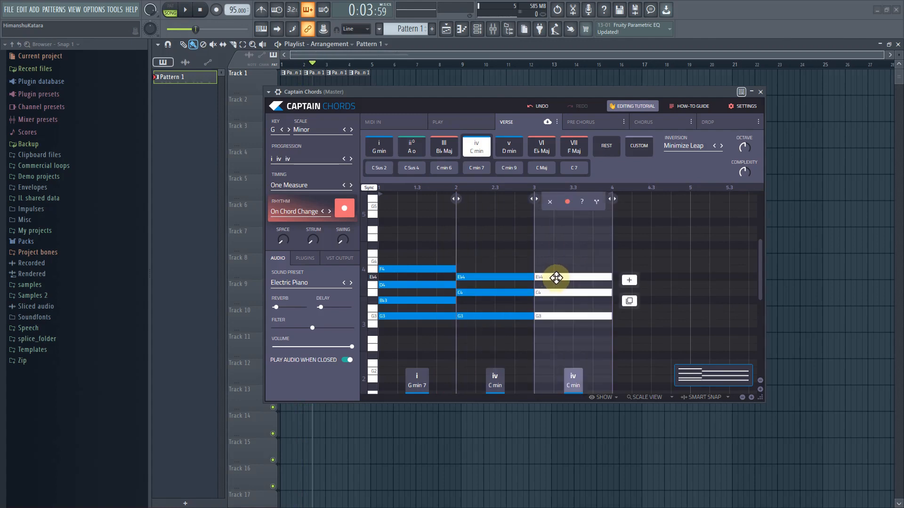
pyautogui.click(515, 152)
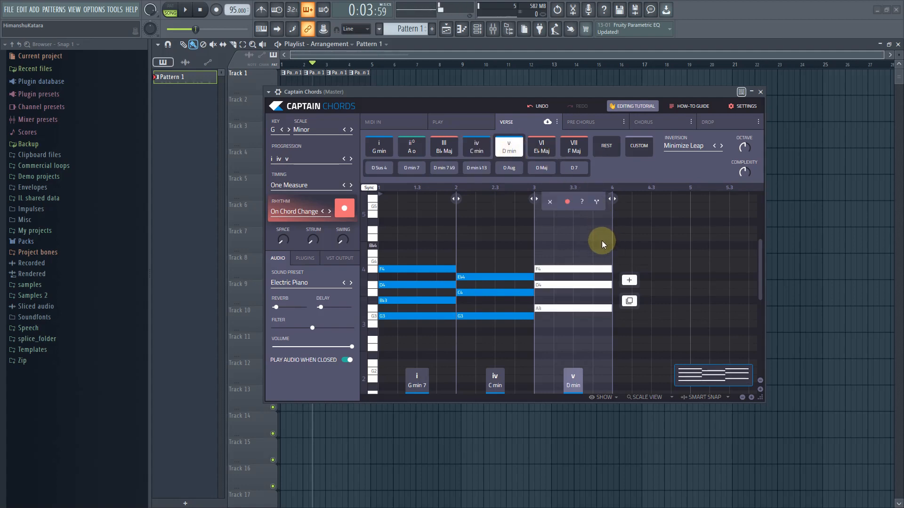
pyautogui.click(442, 168)
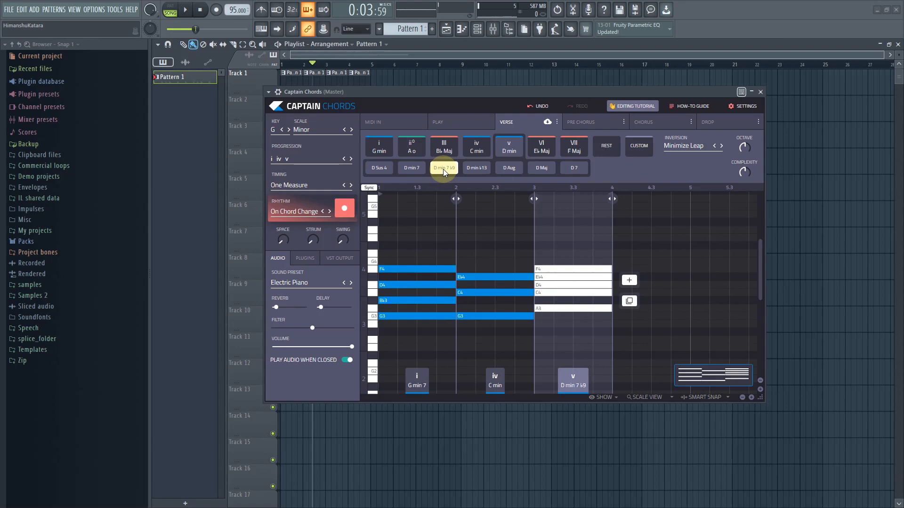
pyautogui.click(412, 168)
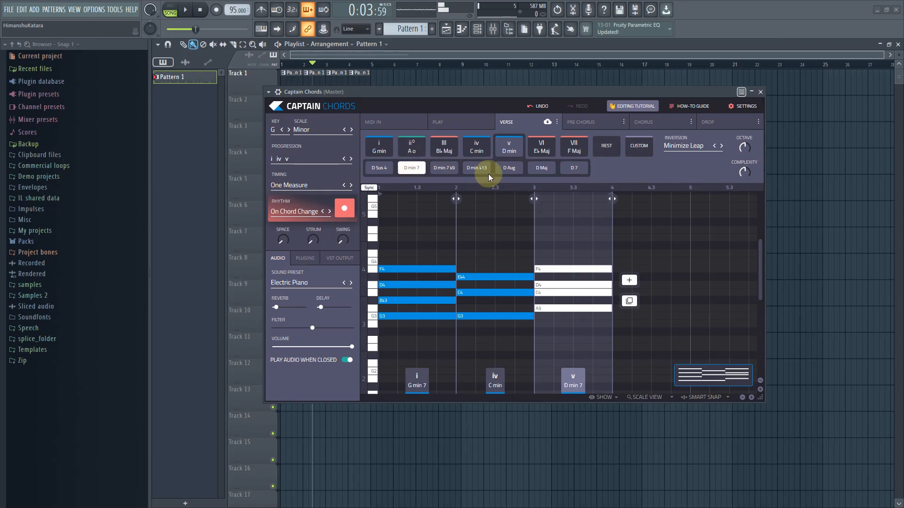
# - Play the three-chord progression twice from the start of the song along with the drums
pyautogui.click(185, 10)
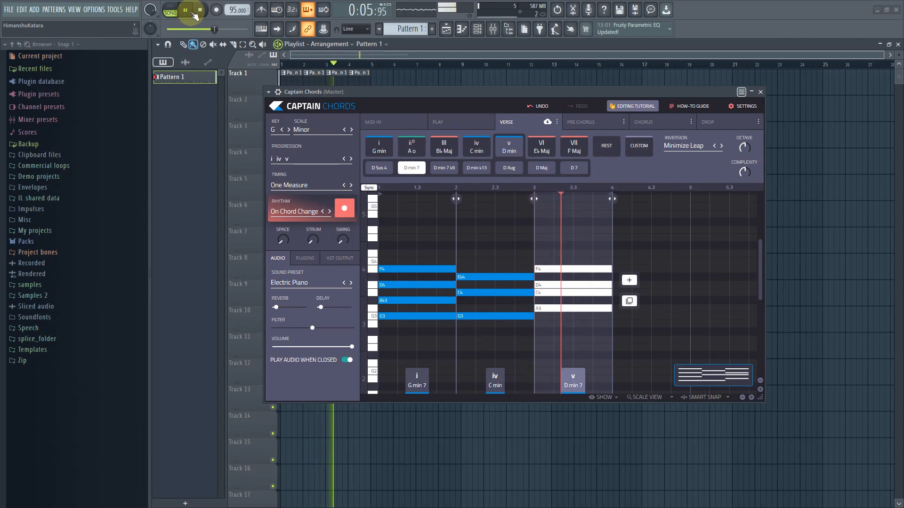
pyautogui.click(200, 11)
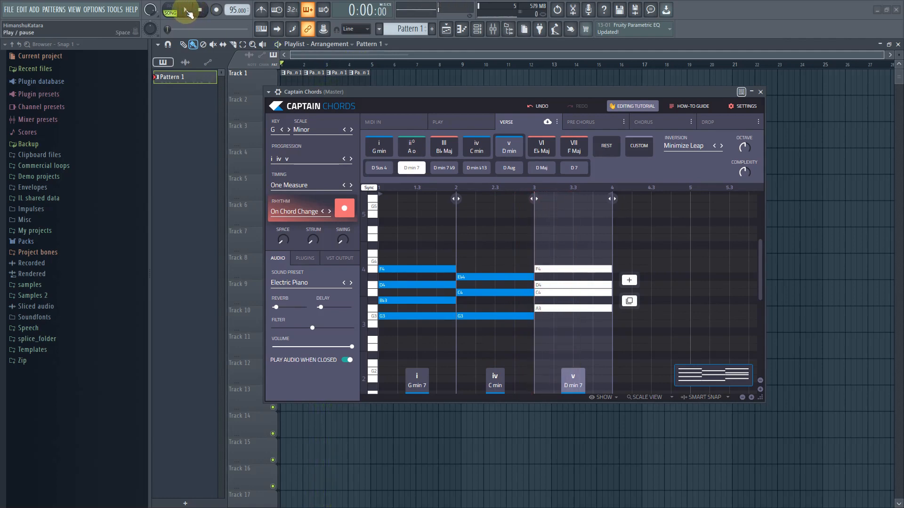
pyautogui.click(187, 11)
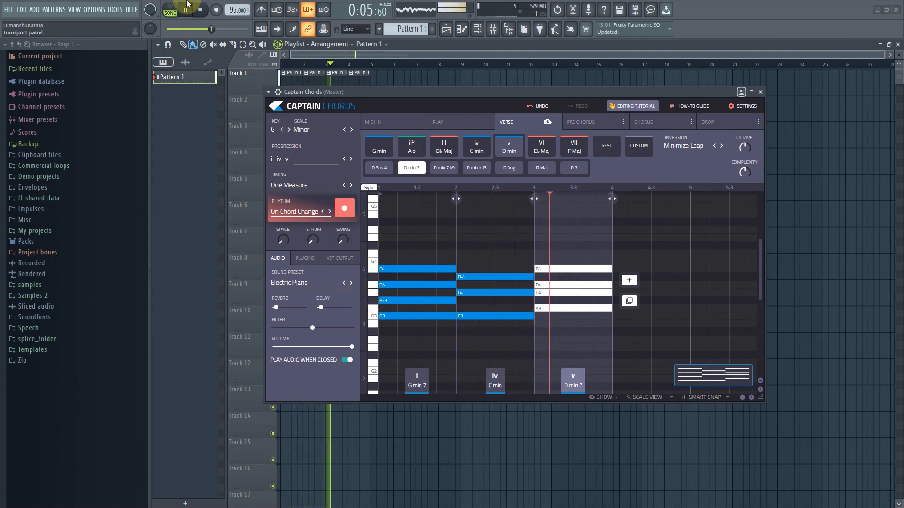
pyautogui.click(187, 10)
# - Add a fourth chord, try F Maj and F Aug, choose F 9, and play the four-chord progression with the drums
pyautogui.moveTo(595, 214)
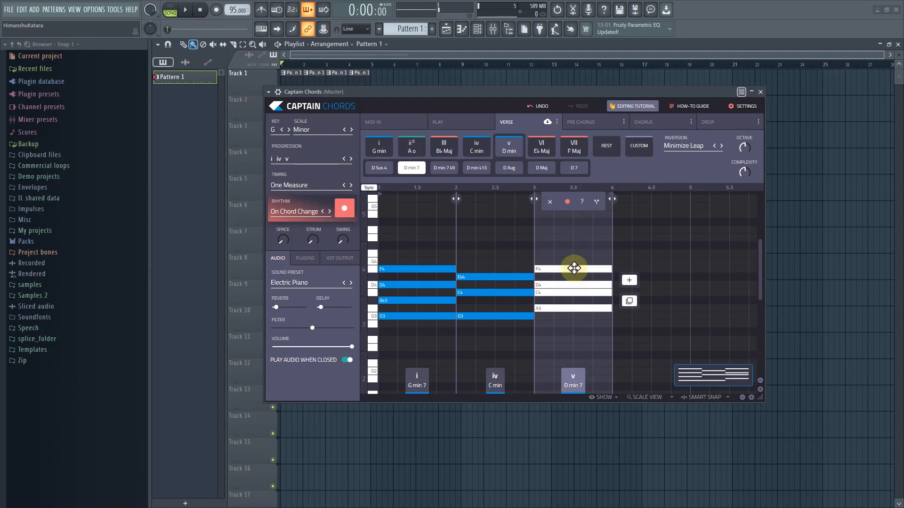
pyautogui.click(632, 281)
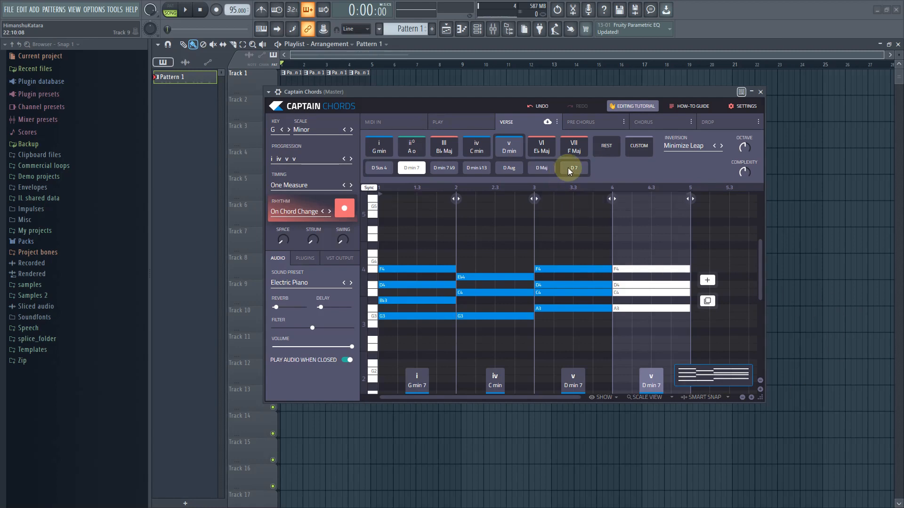
pyautogui.click(578, 154)
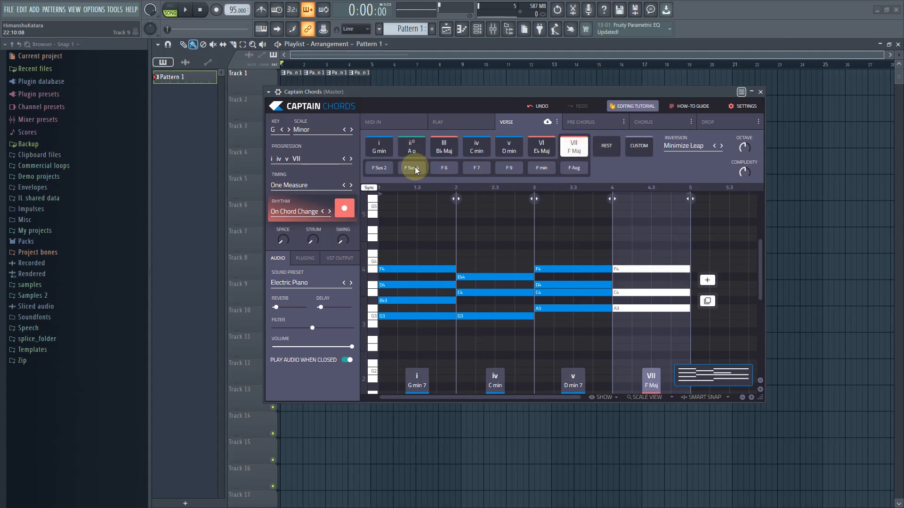
pyautogui.click(572, 171)
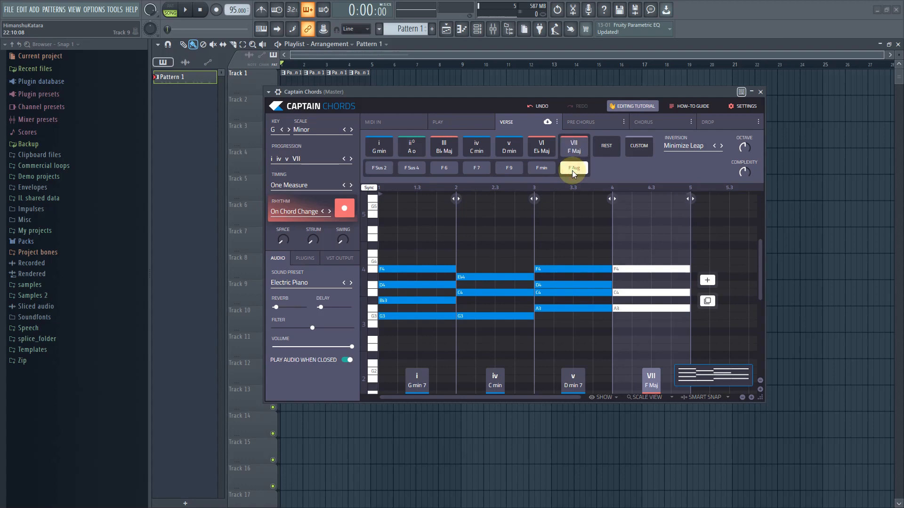
pyautogui.click(510, 172)
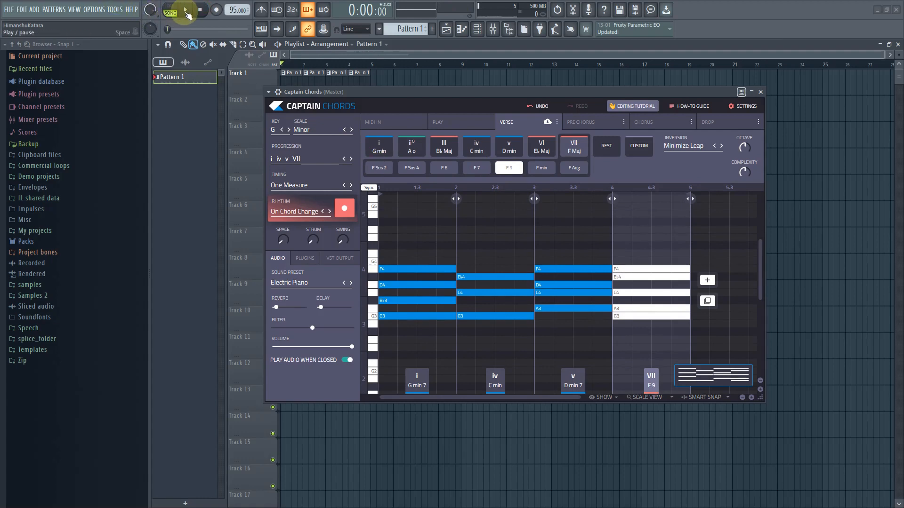
pyautogui.click(186, 10)
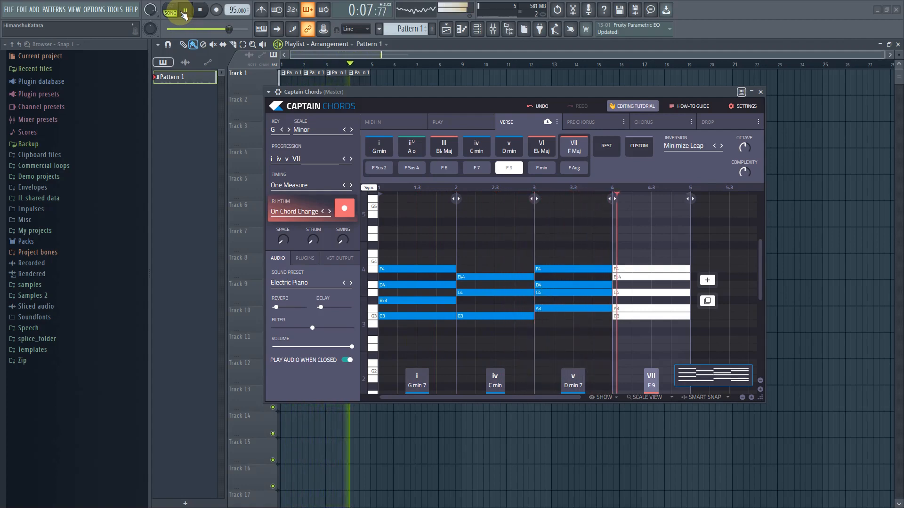
pyautogui.click(184, 10)
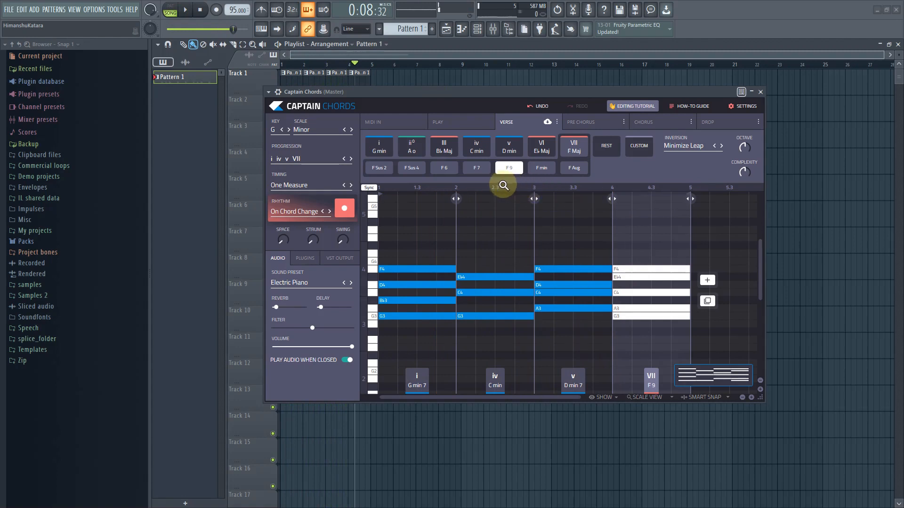
# - Try F 7 as the fourth chord and replay the progression from the start of the song
pyautogui.click(472, 168)
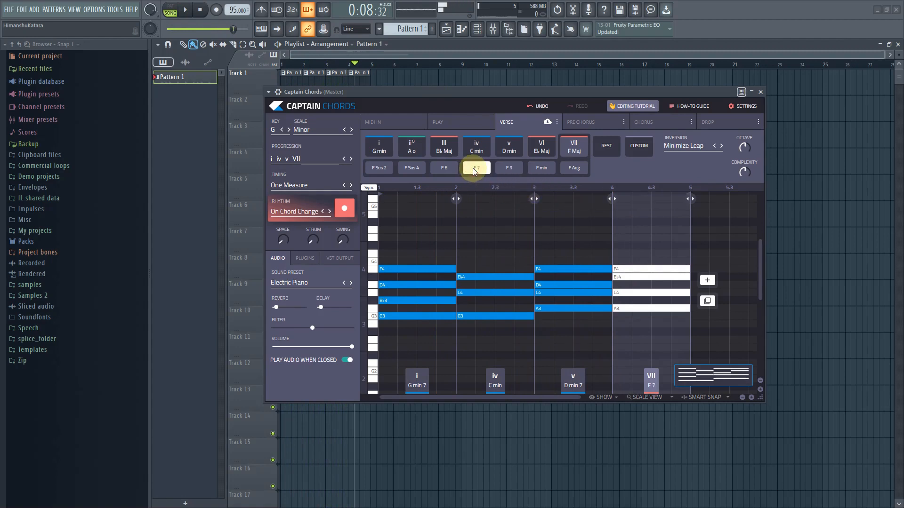
pyautogui.click(186, 11)
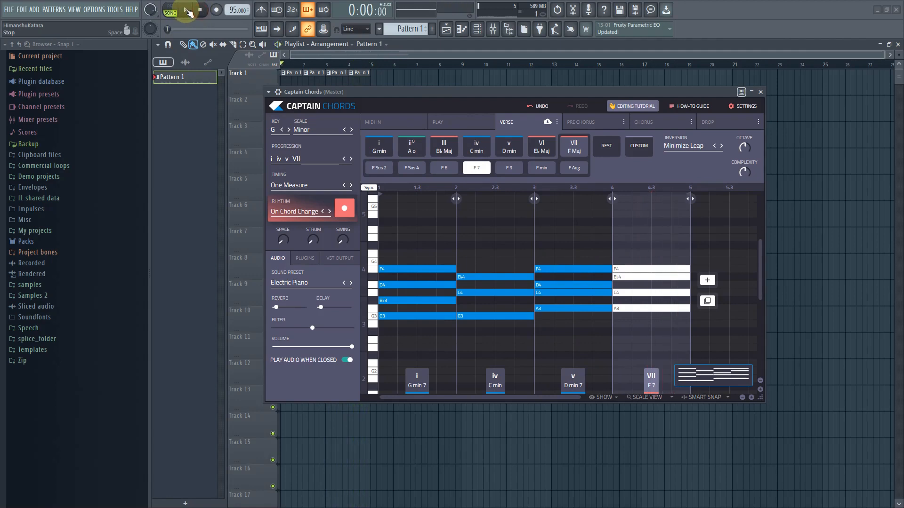
pyautogui.click(187, 10)
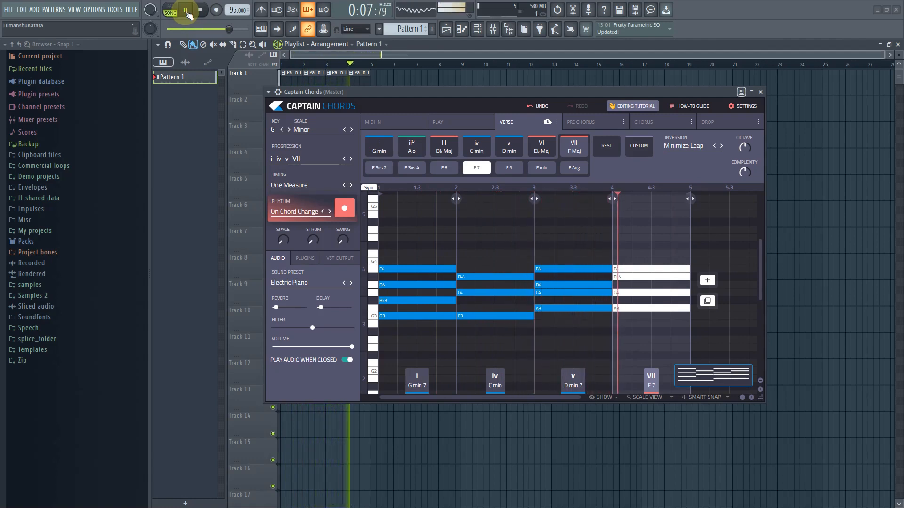
pyautogui.click(185, 10)
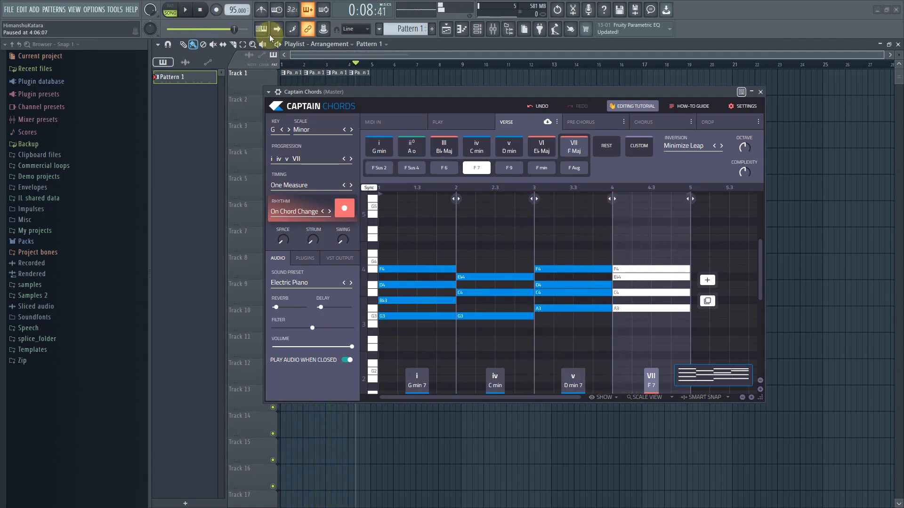
# - Replace the fourth chord with E♭ Maj and play the progression with the drums
pyautogui.click(546, 149)
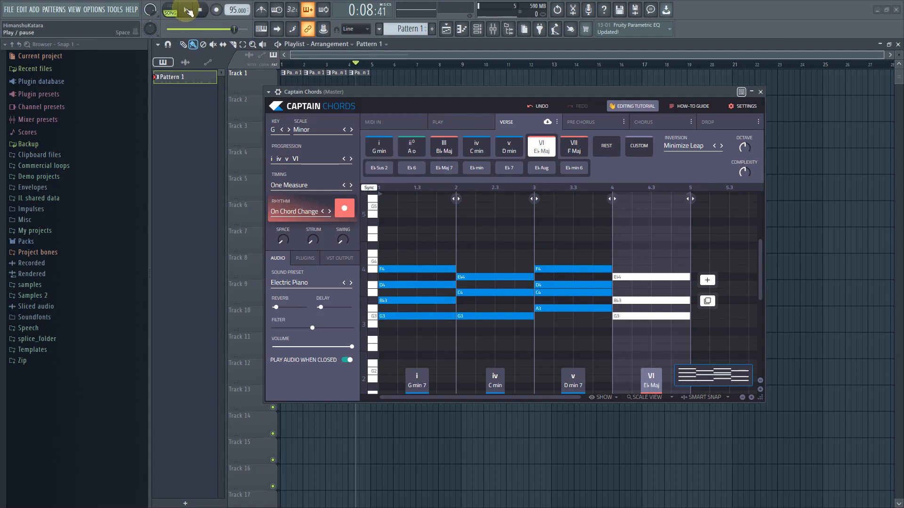
pyautogui.click(185, 10)
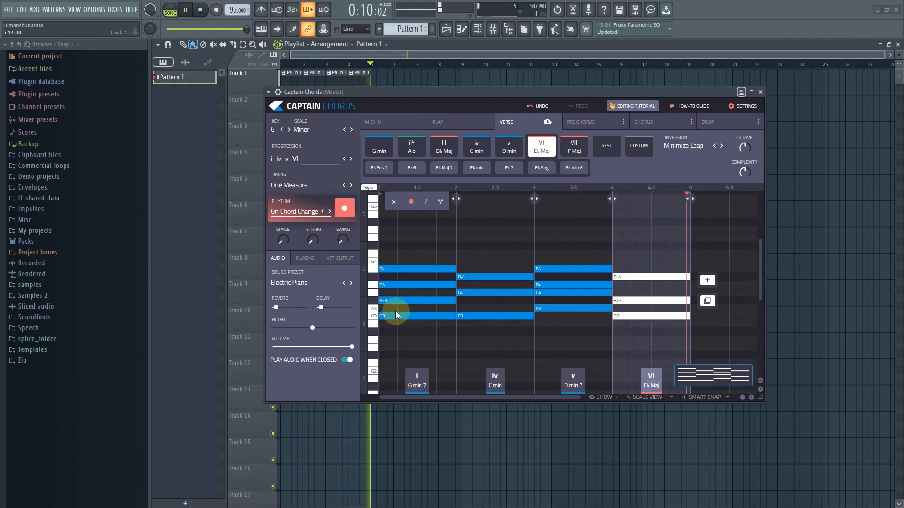
# - Audition E♭ 7, E♭ min and E♭ Maj 7 as the fourth chord, choose E♭ 6, and play the progression with the drums
pyautogui.click(200, 10)
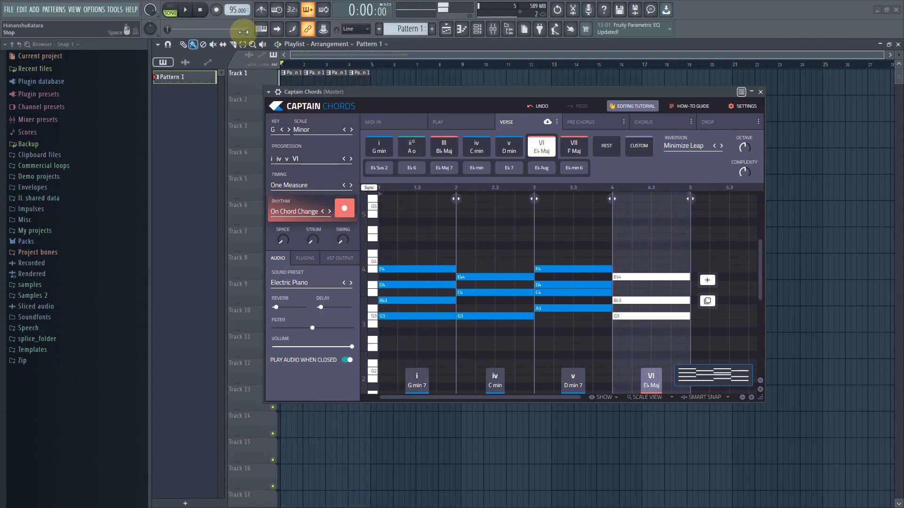
pyautogui.click(516, 166)
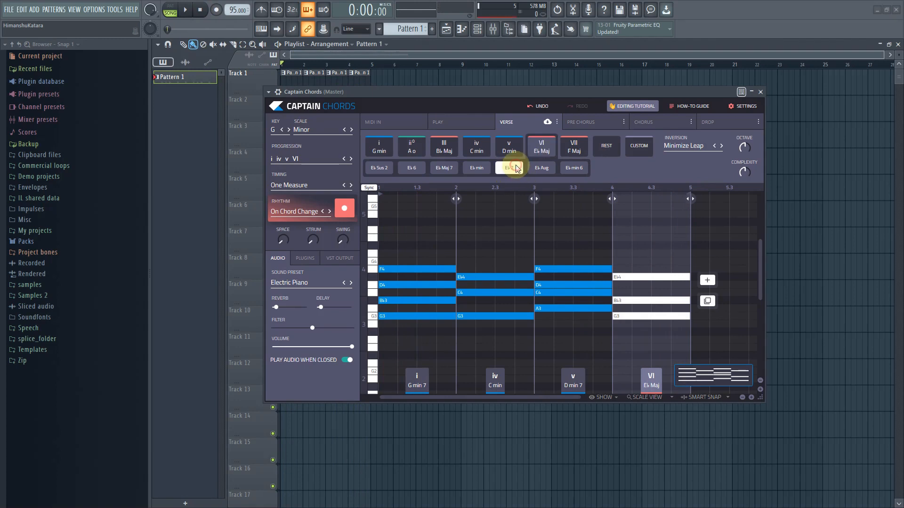
pyautogui.click(471, 169)
pyautogui.click(444, 168)
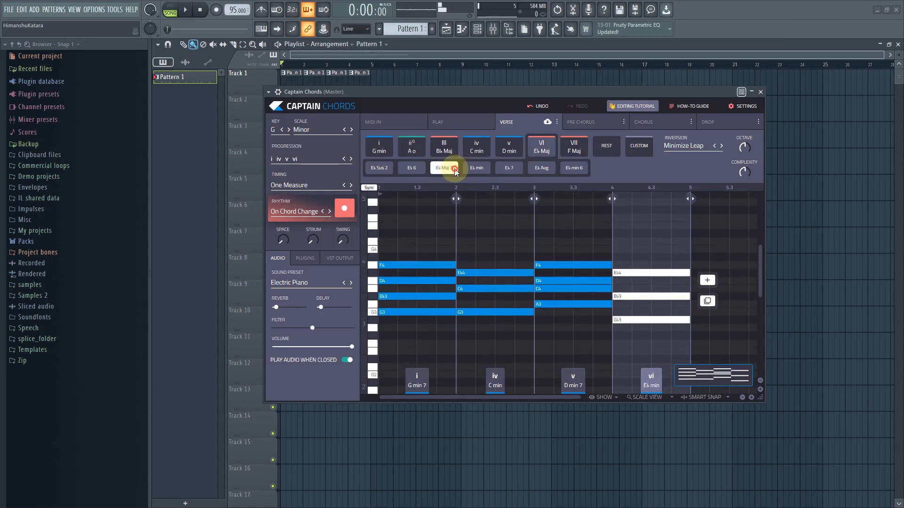
pyautogui.click(422, 168)
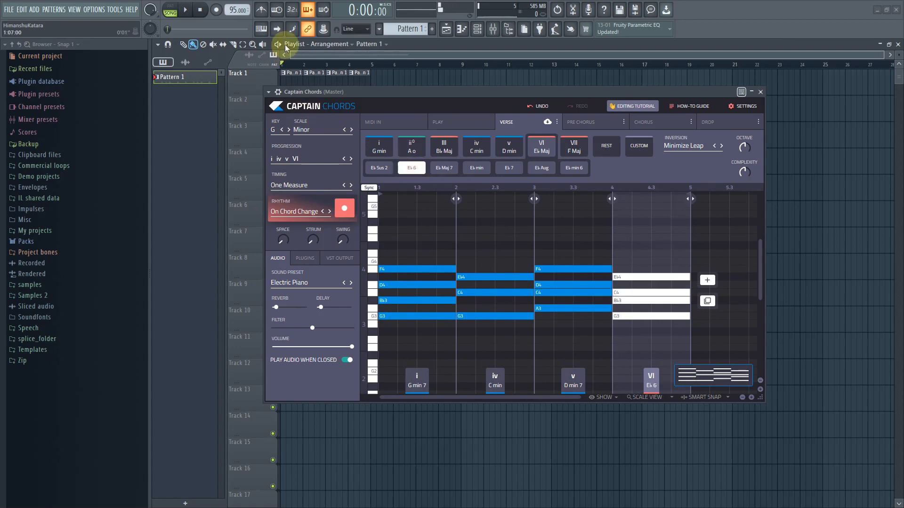
pyautogui.click(193, 14)
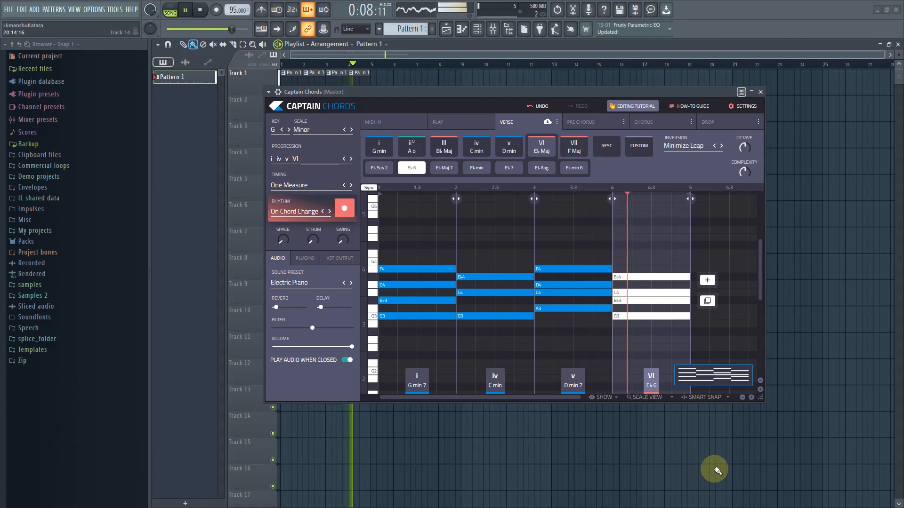
pyautogui.click(206, 10)
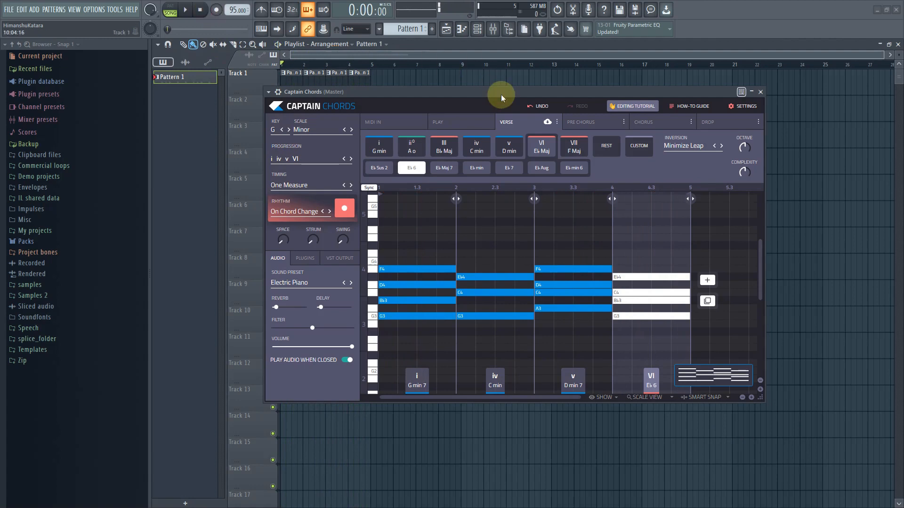
# - Look through the Pre Chorus, Chorus and Drop sections of Captain Chords and return to the Verse section
pyautogui.click(589, 122)
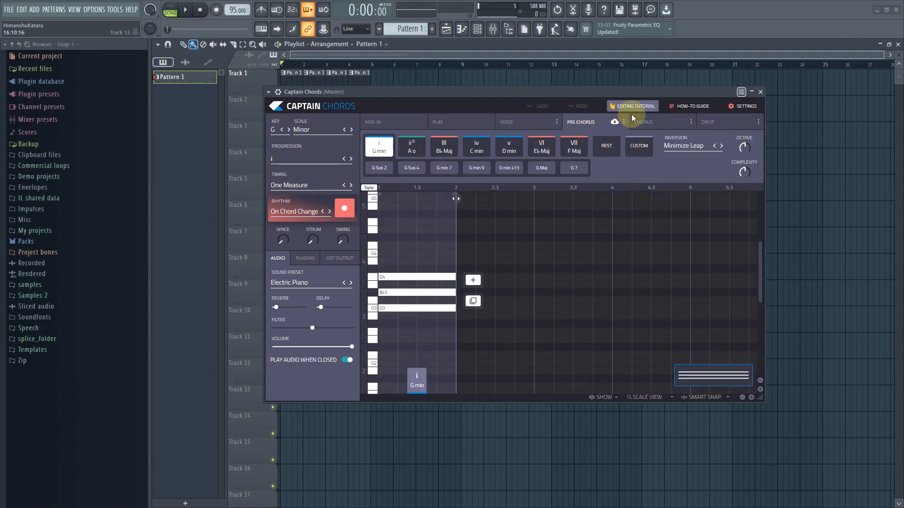
pyautogui.click(651, 121)
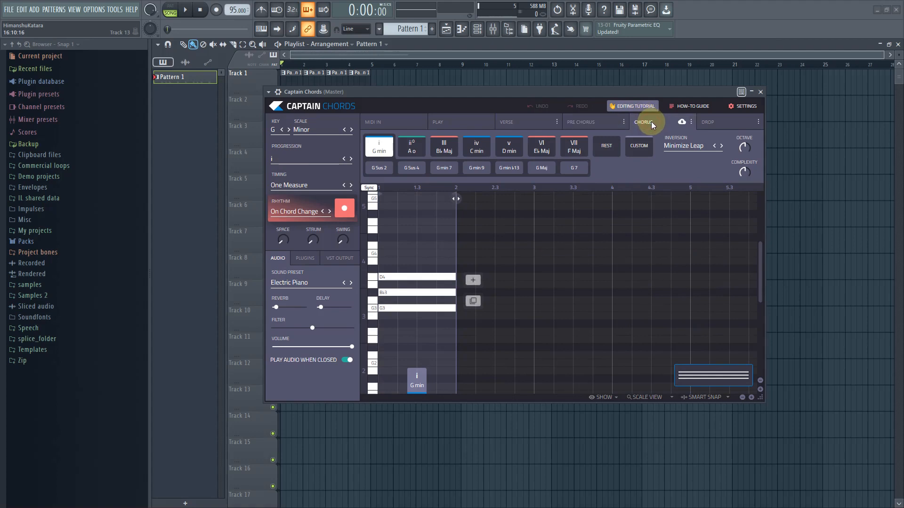
pyautogui.click(714, 123)
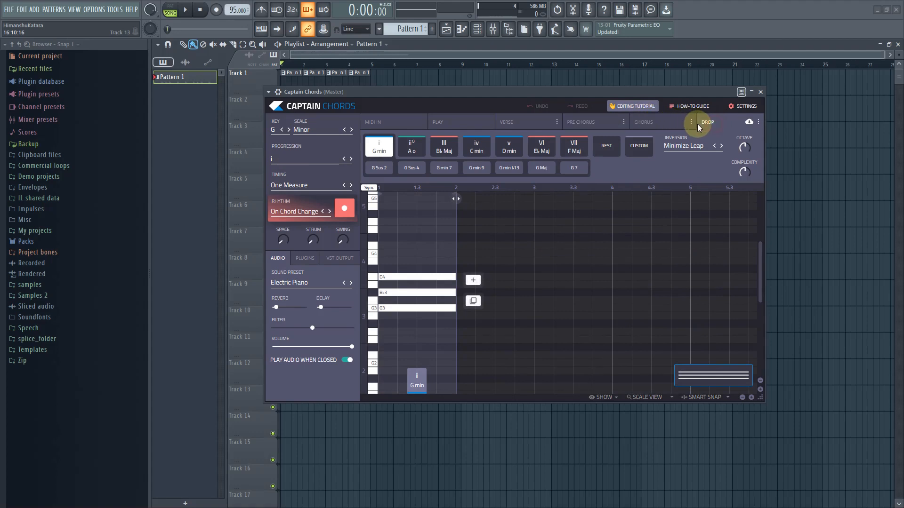
pyautogui.click(670, 123)
pyautogui.click(583, 120)
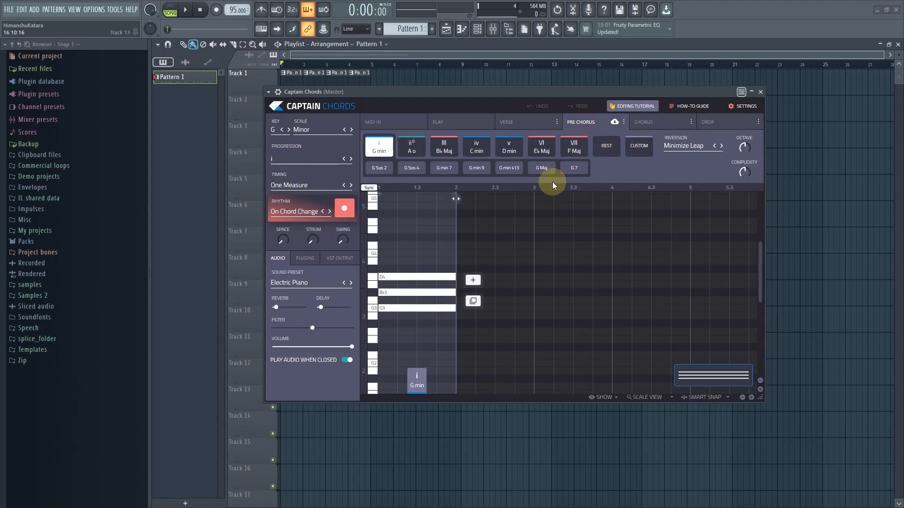
pyautogui.click(520, 121)
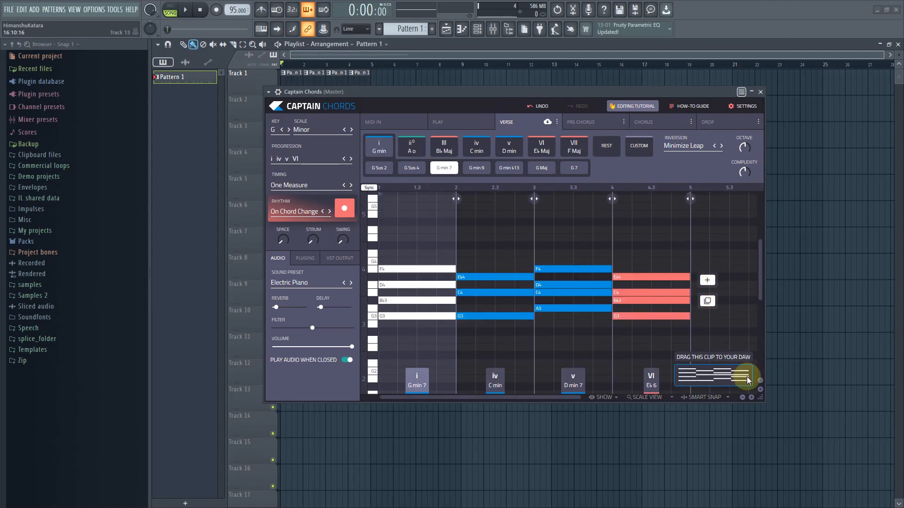
# - Create an empty second pattern and place the Captain Chords verse clip on the Heat Up 3 channel
pyautogui.click(477, 29)
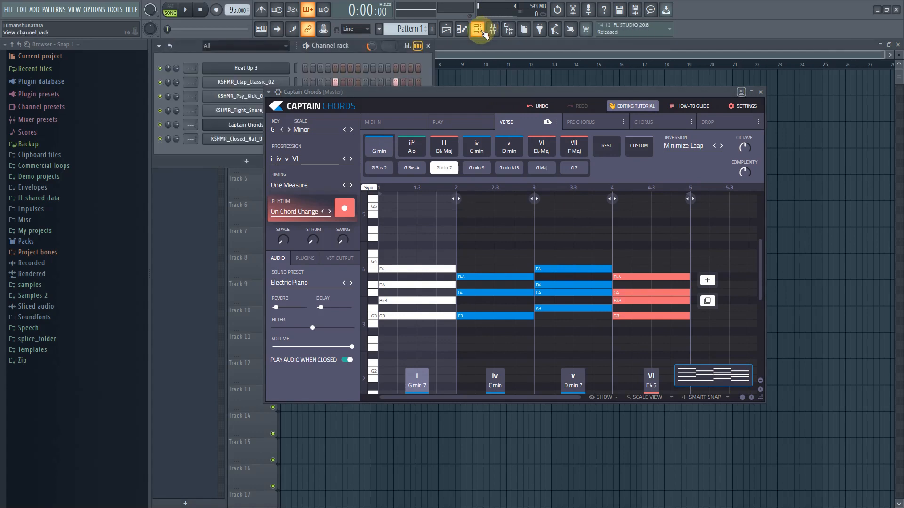
pyautogui.click(431, 29)
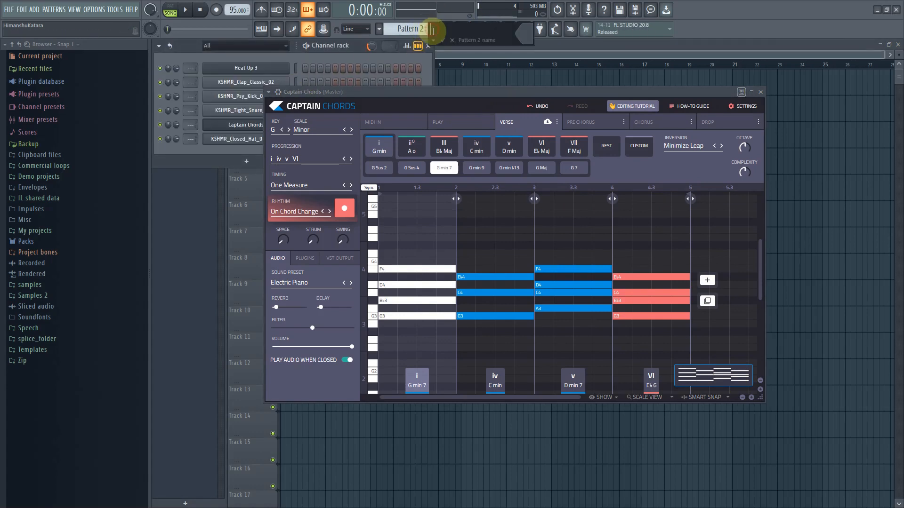
pyautogui.click(443, 40)
pyautogui.moveTo(454, 88); pyautogui.dragTo(469, 165)
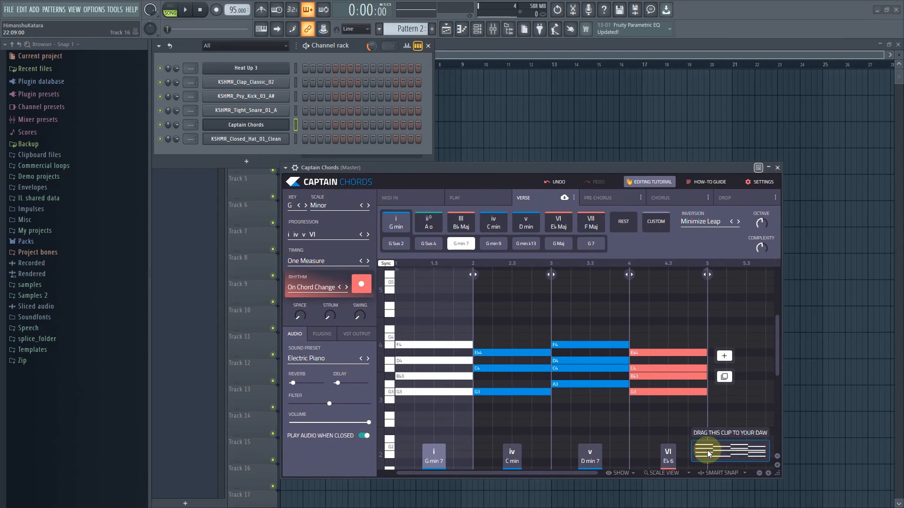
pyautogui.moveTo(699, 456); pyautogui.dragTo(351, 163)
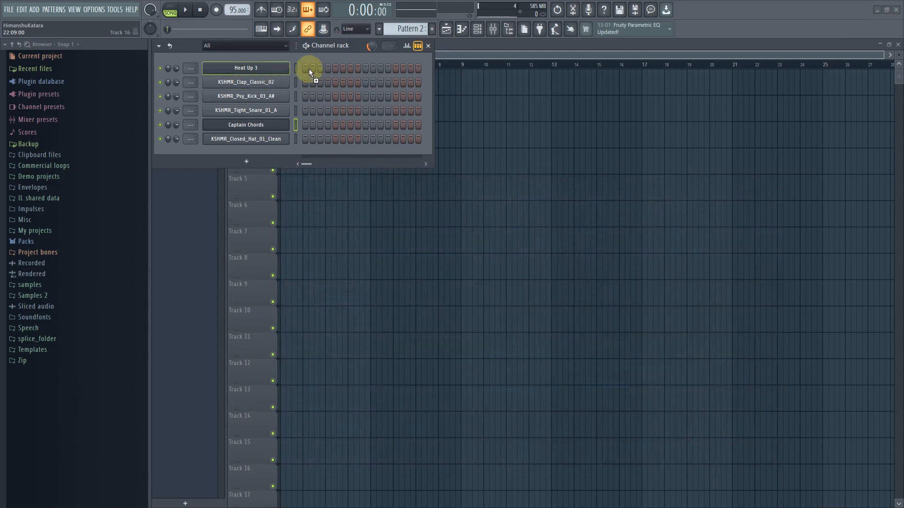
pyautogui.moveTo(308, 69); pyautogui.dragTo(309, 69)
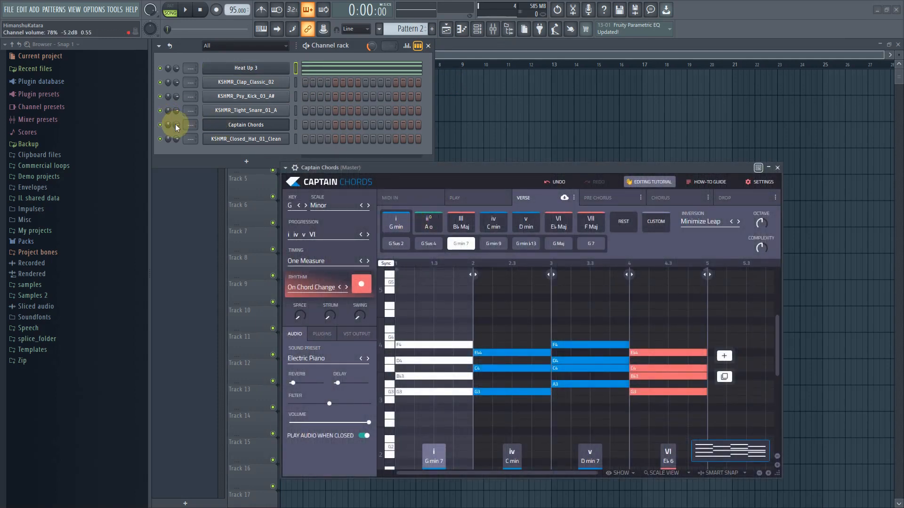
# - Turn down the Captain Chords channel's volume and play the second pattern on its own
pyautogui.moveTo(179, 123); pyautogui.dragTo(178, 132)
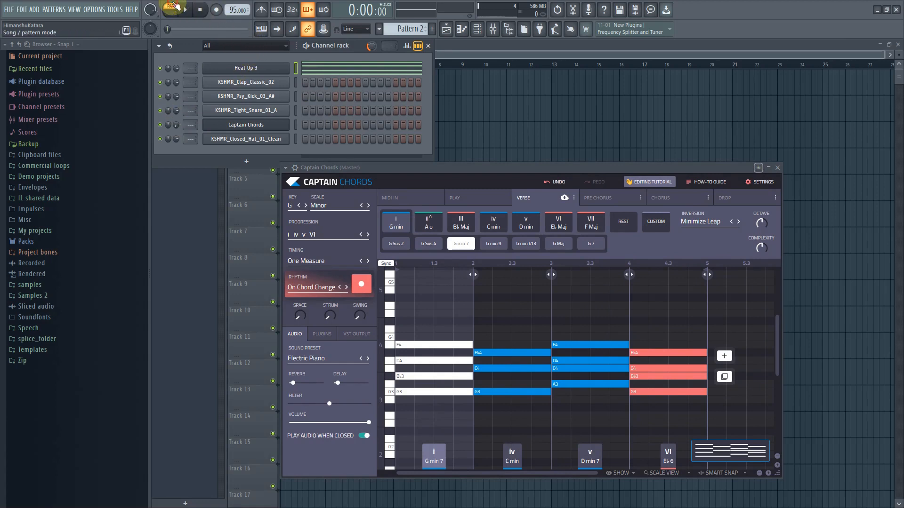
pyautogui.click(187, 10)
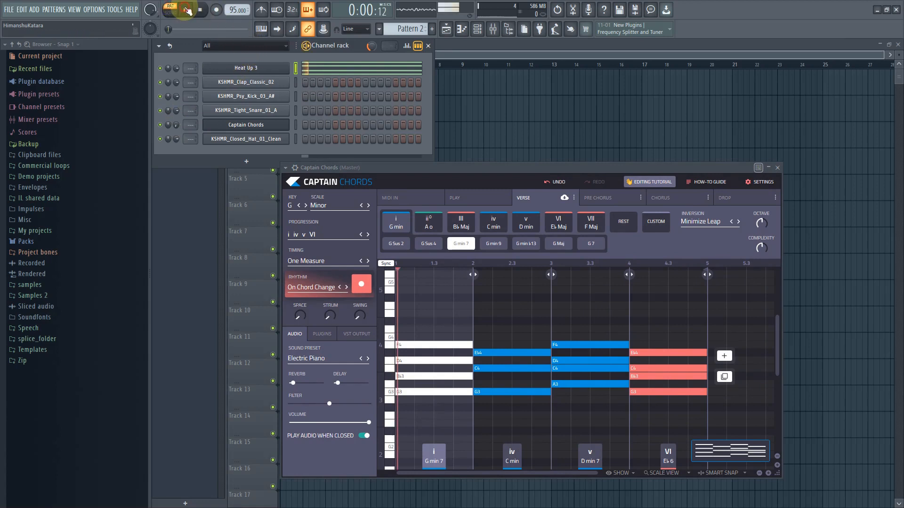
# - Close Captain Chords, load the 1986 Classic keys preset in Heat Up 3 during playback, and stop the pattern
pyautogui.click(251, 70)
pyautogui.moveTo(249, 314); pyautogui.dragTo(384, 137)
pyautogui.click(777, 167)
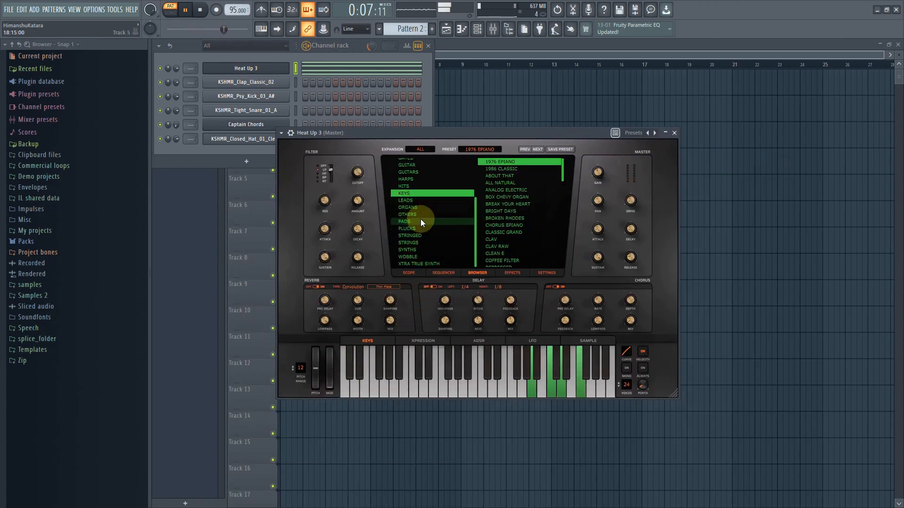
pyautogui.click(507, 169)
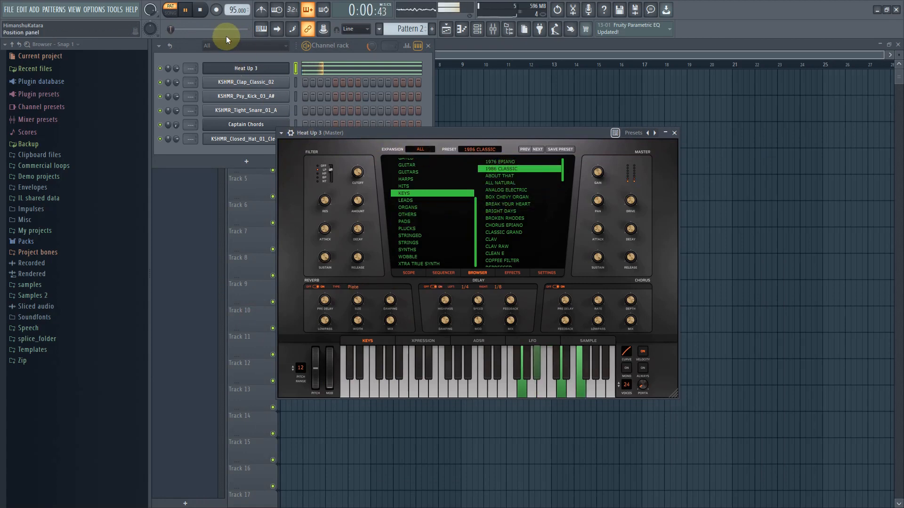
pyautogui.click(200, 9)
pyautogui.click(258, 68)
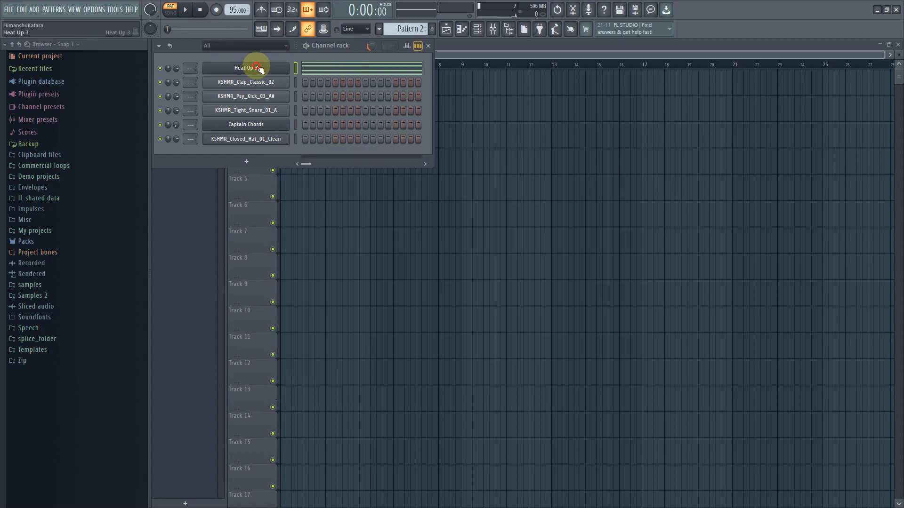
pyautogui.click(260, 69)
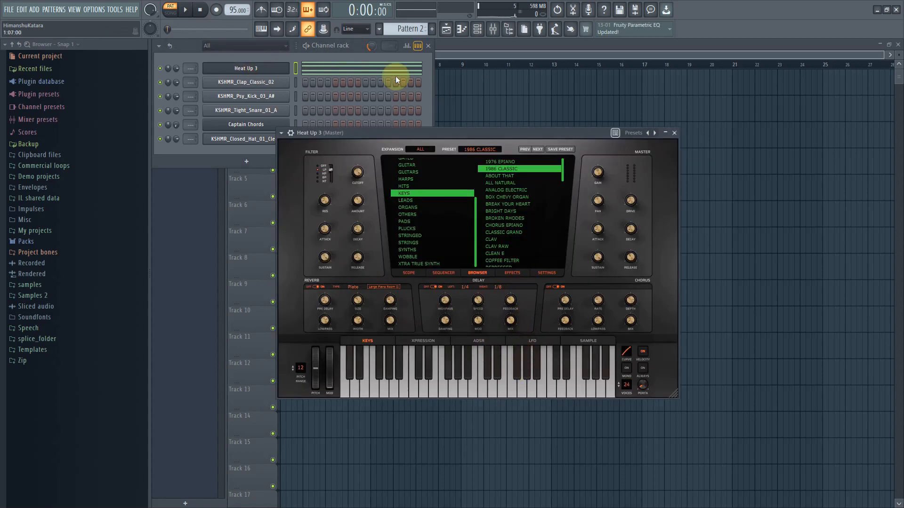
# - Place Pattern 2 on Track 2 from bar 1 in the playlist and briefly play the song with the drums
pyautogui.click(442, 55)
pyautogui.click(310, 115)
pyautogui.moveTo(327, 115); pyautogui.dragTo(253, 110)
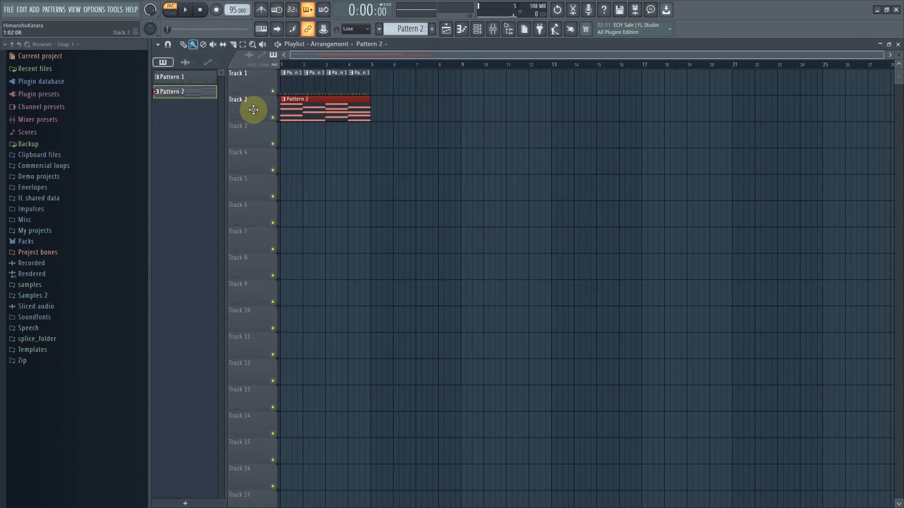
pyautogui.click(187, 12)
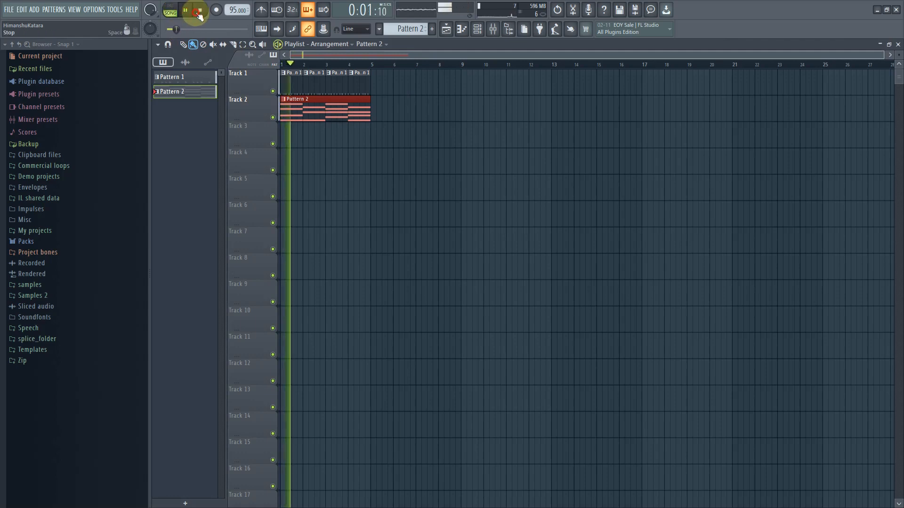
pyautogui.click(199, 11)
# - Shorten all the chord notes of Pattern 2 to half-beat stabs, repeat them to six per bar, and play the rhythm
pyautogui.doubleClick(313, 117)
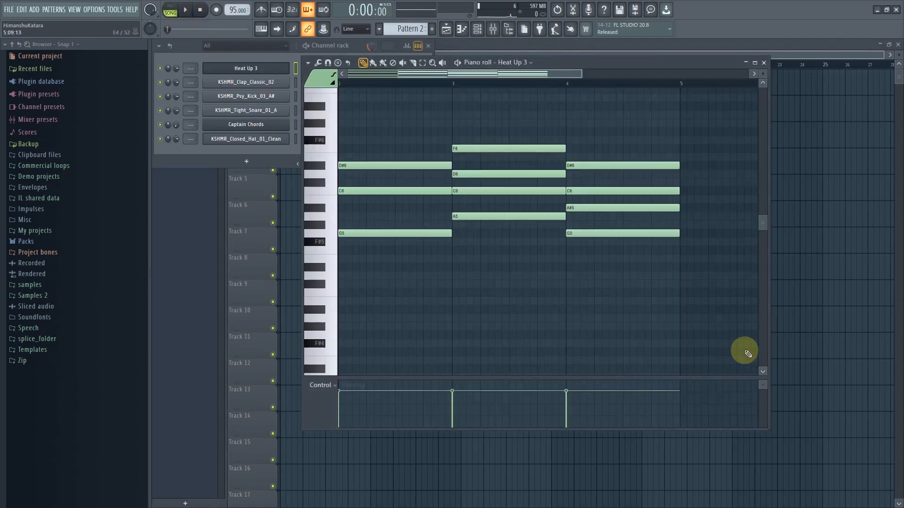
pyautogui.moveTo(580, 74); pyautogui.dragTo(559, 204)
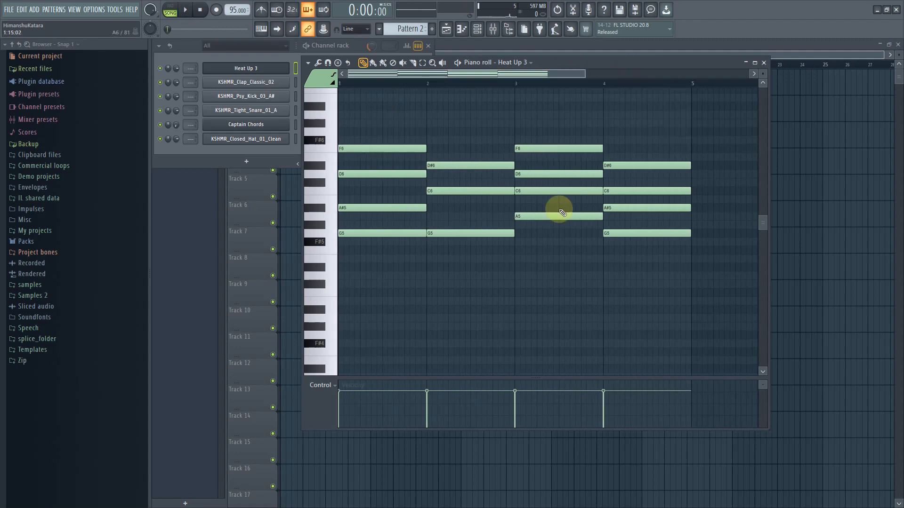
pyautogui.moveTo(685, 295); pyautogui.dragTo(313, 123)
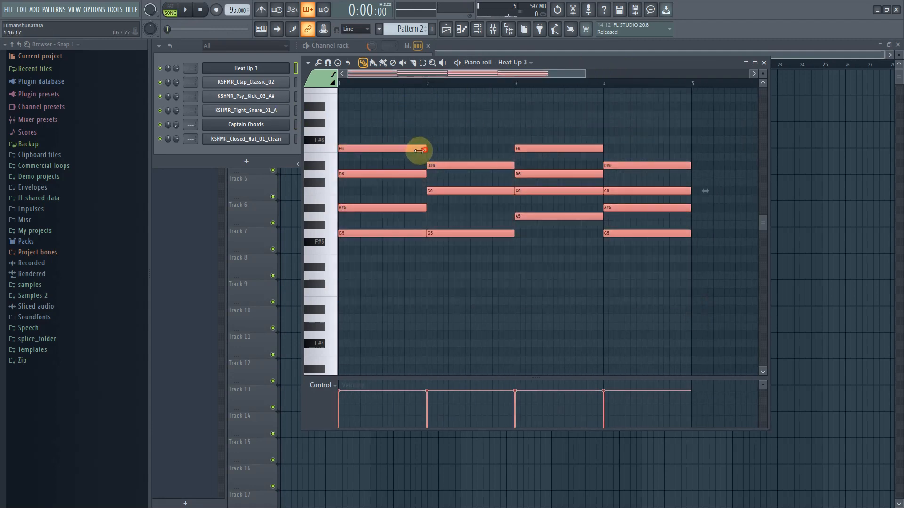
pyautogui.moveTo(418, 150)
pyautogui.mouseDown()
pyautogui.moveTo(346, 152)
pyautogui.moveTo(418, 148)
pyautogui.mouseUp()
pyautogui.press('space')
pyautogui.press('space')
pyautogui.press('space')
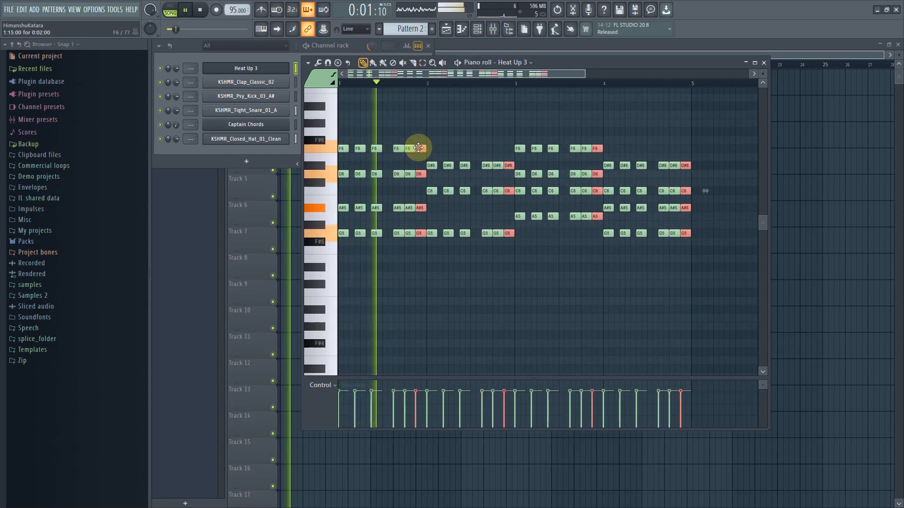
pyautogui.press('space')
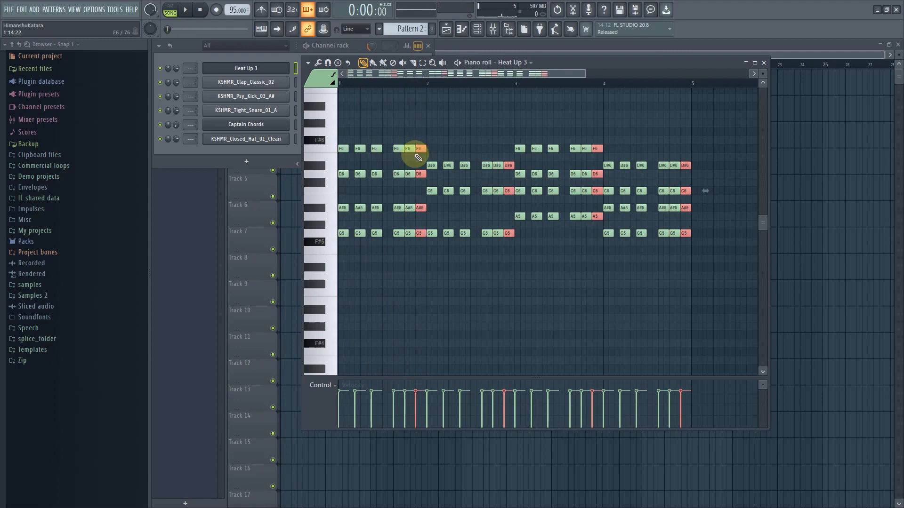
# - Undo the last two stab copies in every bar and replay the shortened chord rhythm
pyautogui.hotkey('ctrl', 'z')
pyautogui.hotkey('ctrl', 'z')
pyautogui.press('space')
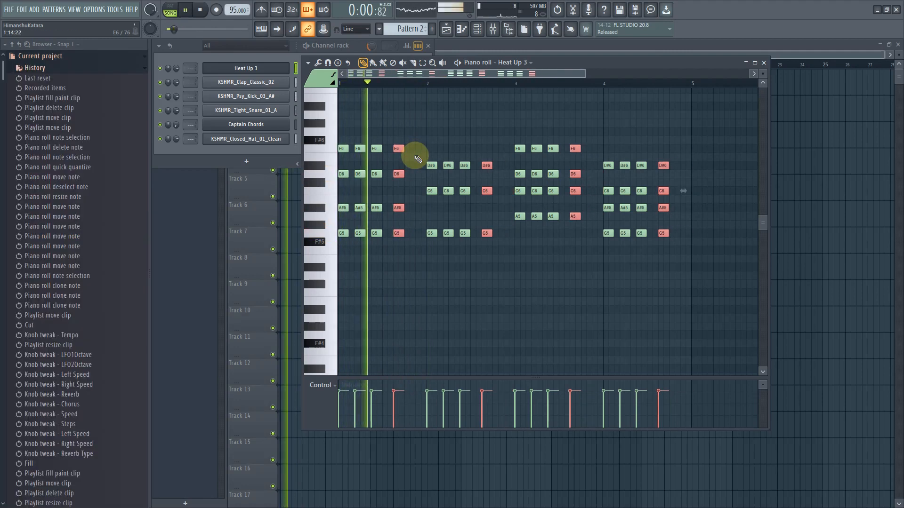
pyautogui.press('space')
# - Move the fourth stab of each bar slightly earlier, copy two more stabs after it, and play the whole progression
pyautogui.moveTo(398, 149); pyautogui.dragTo(414, 151)
pyautogui.press('space')
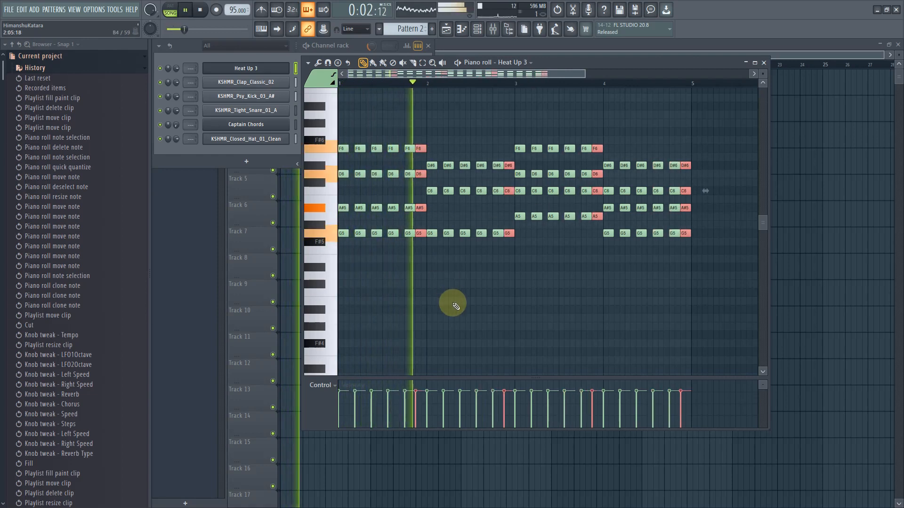
pyautogui.keyDown('ctrl'); pyautogui.click(710, 295); pyautogui.keyUp('ctrl')
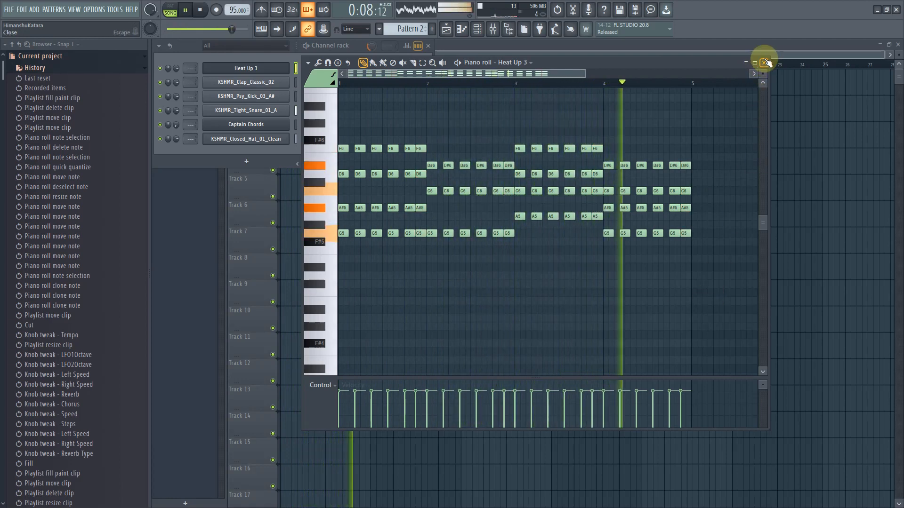
pyautogui.press('space')
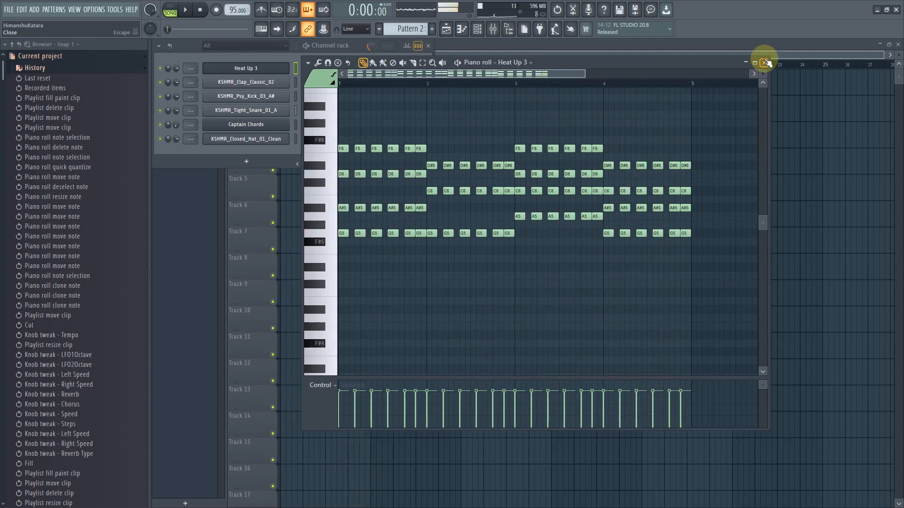
pyautogui.click(765, 62)
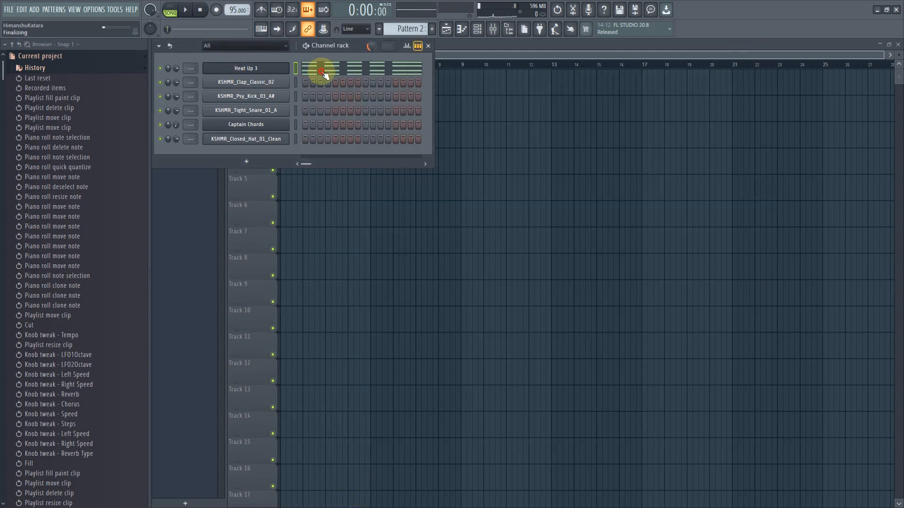
# - Bring up Captain Chords and cut the Heat Up 3 chord notes from Pattern 2
pyautogui.click(321, 70)
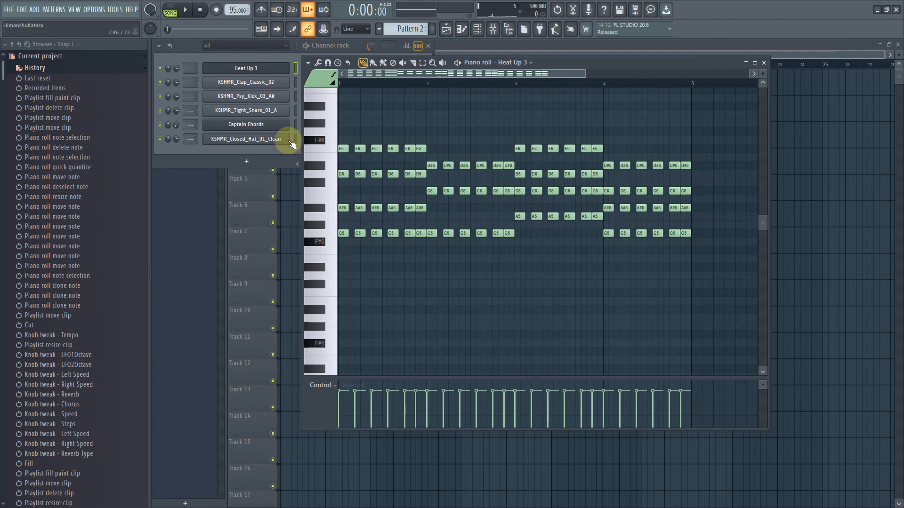
pyautogui.click(261, 125)
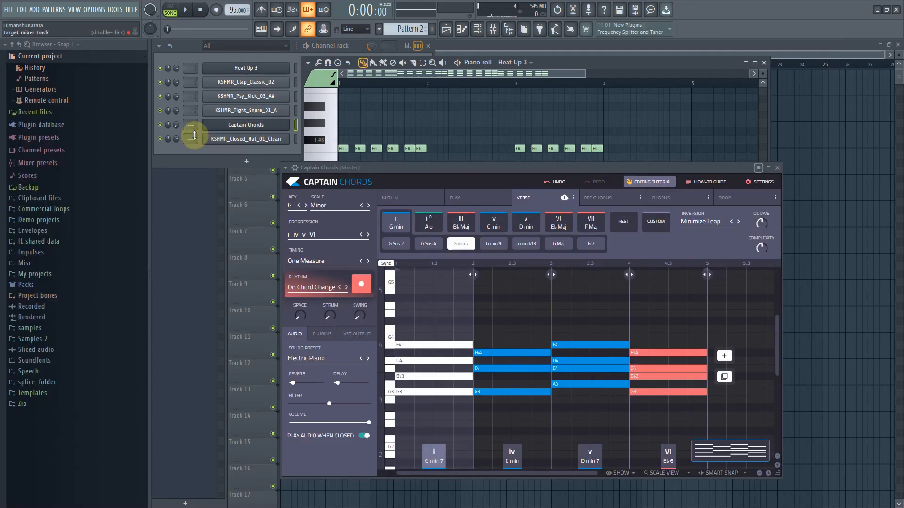
pyautogui.rightClick(178, 125)
pyautogui.click(244, 70)
pyautogui.rightClick(244, 69)
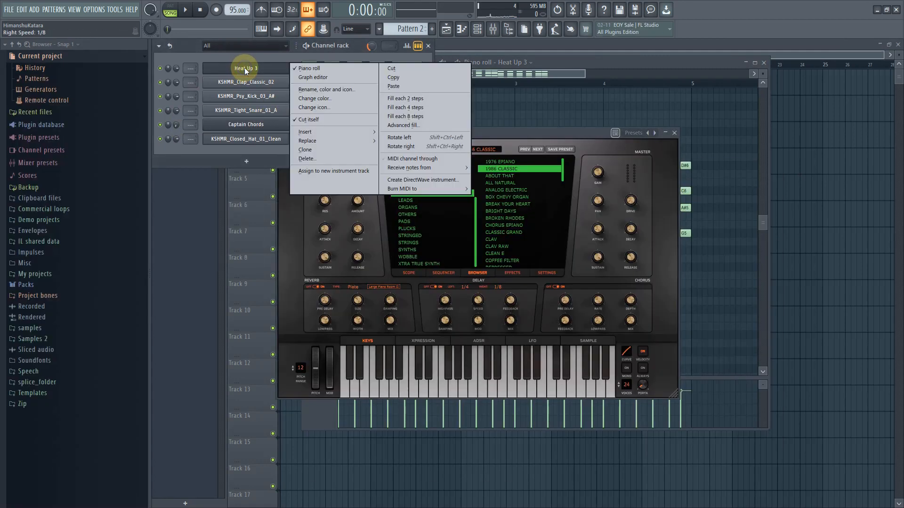
pyautogui.click(389, 68)
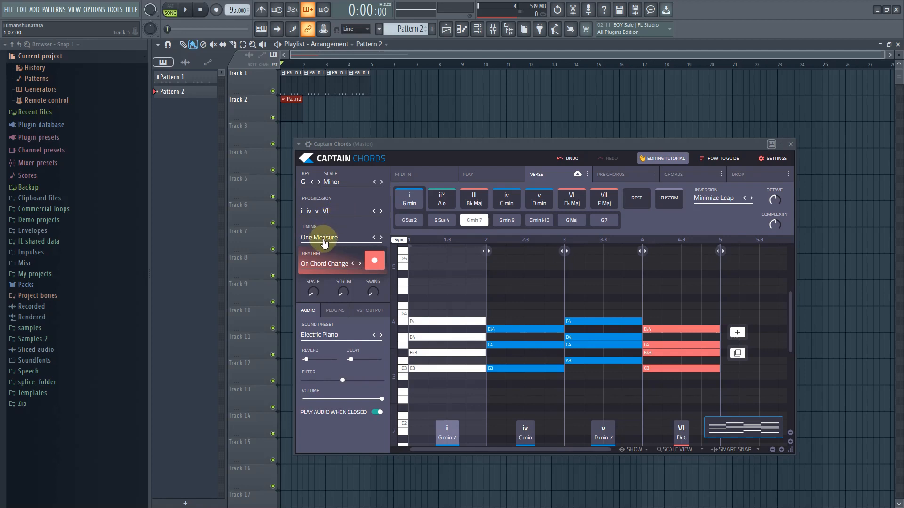
# - Set the Captain Chords timing to the two-segment Dark Side pattern and briefly play the song
pyautogui.click(326, 240)
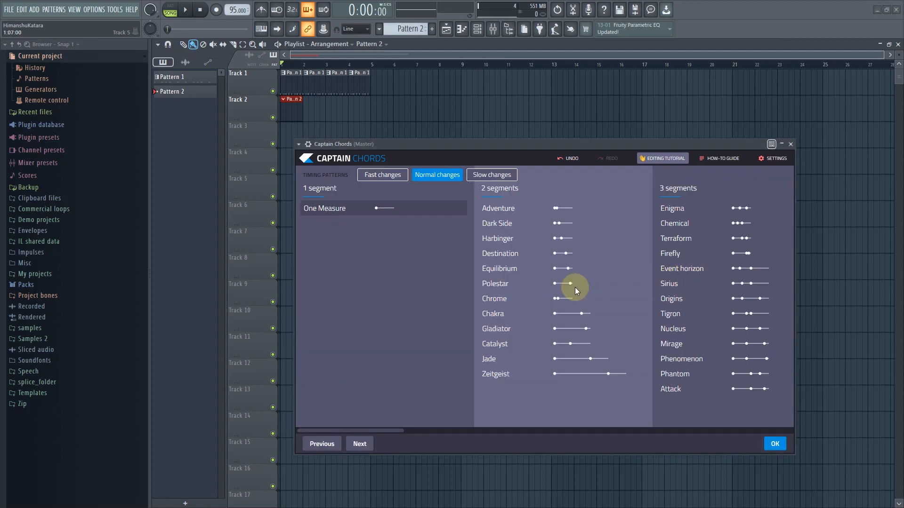
pyautogui.click(504, 224)
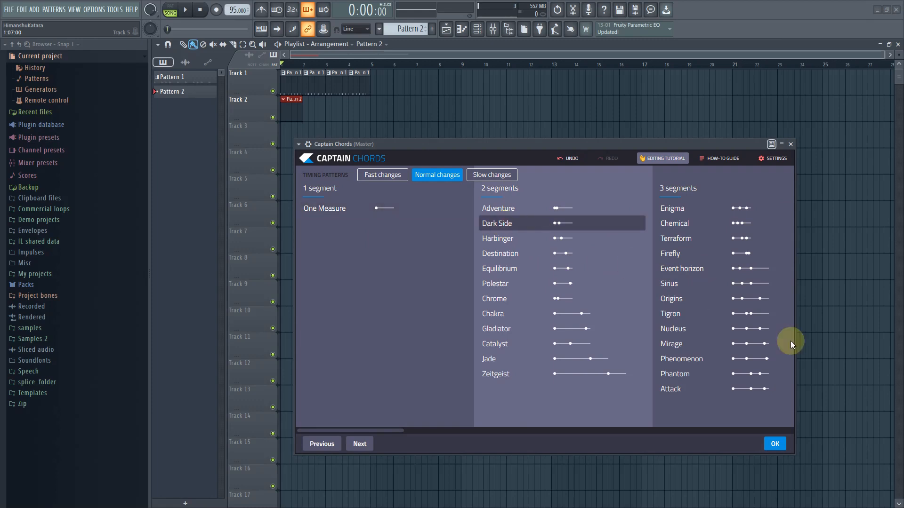
pyautogui.click(775, 445)
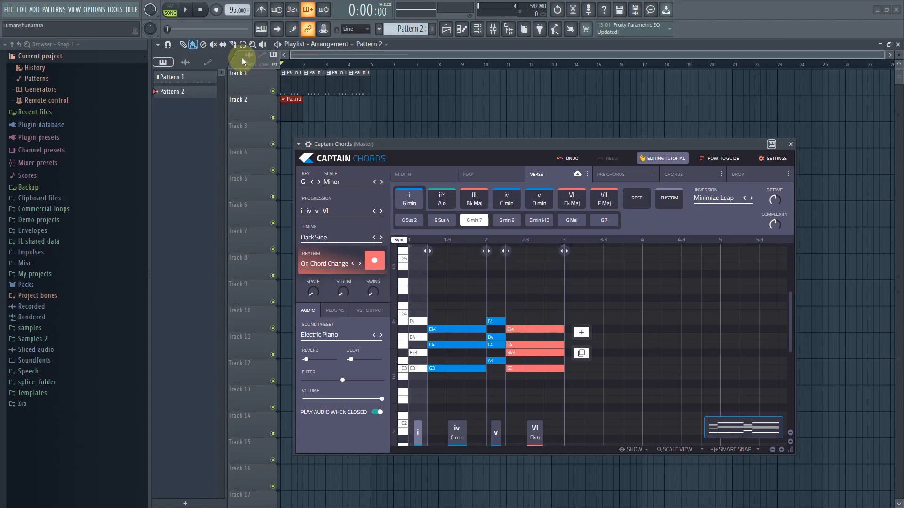
pyautogui.click(187, 11)
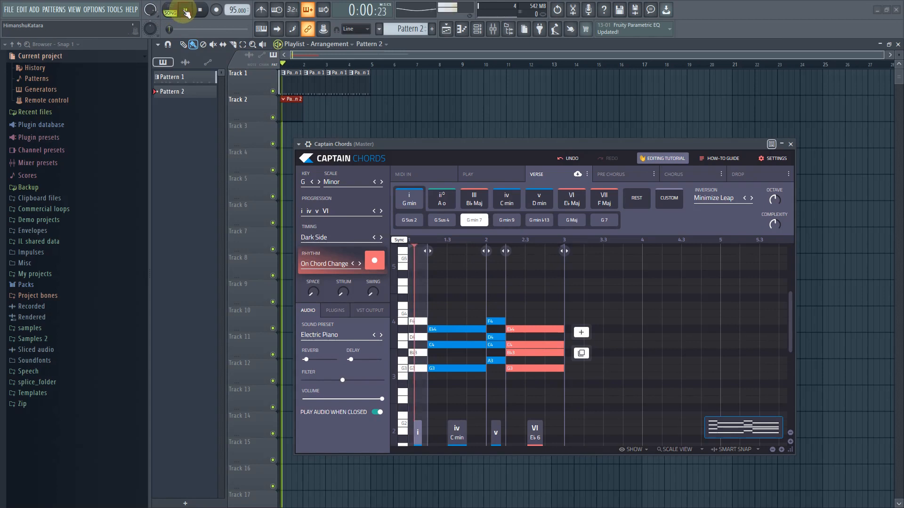
pyautogui.click(200, 11)
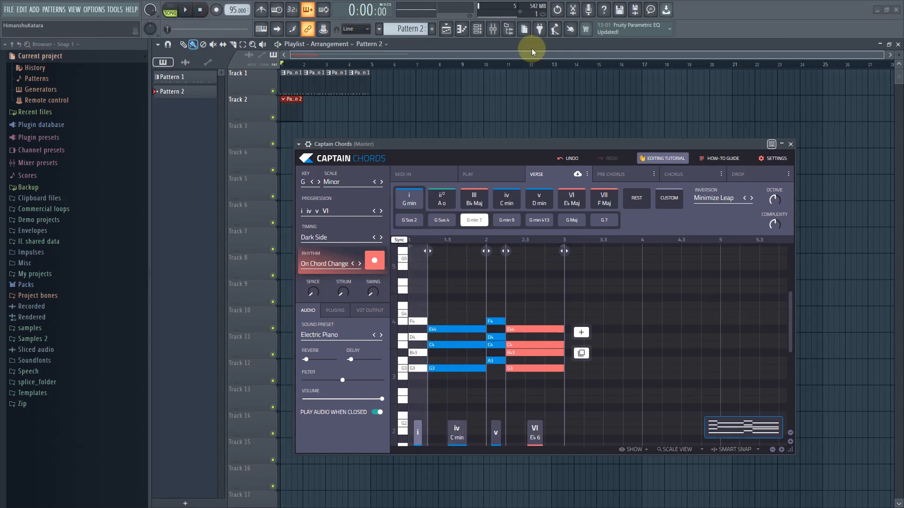
# - Reset the Captain Chords channel volume in the channel rack and play the song with the chords
pyautogui.click(483, 32)
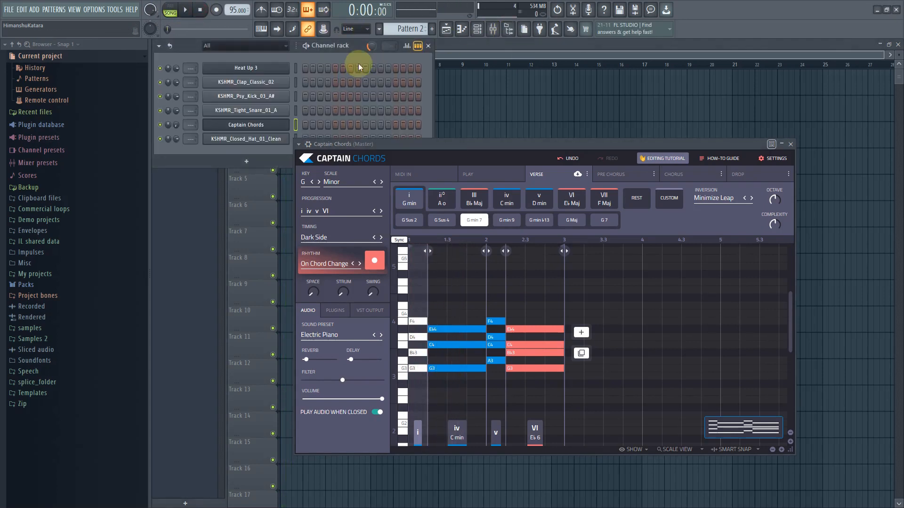
pyautogui.rightClick(177, 125)
pyautogui.click(192, 131)
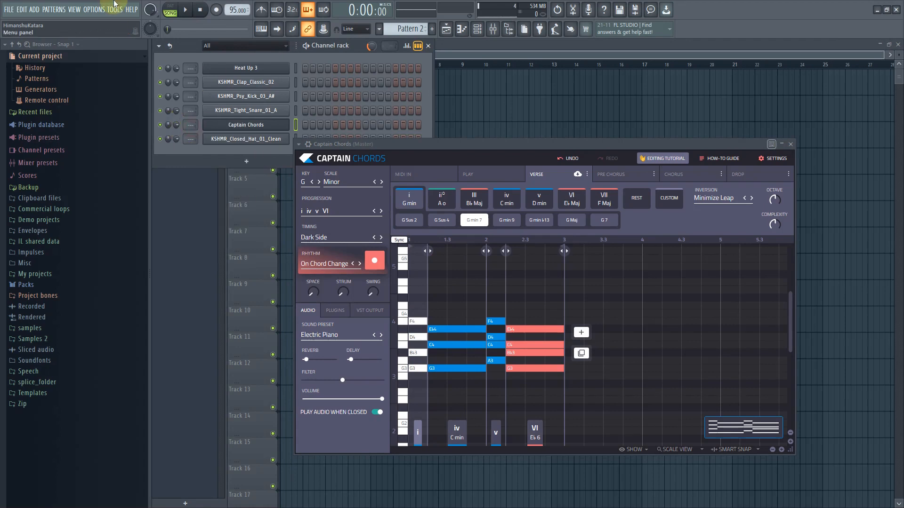
pyautogui.click(188, 10)
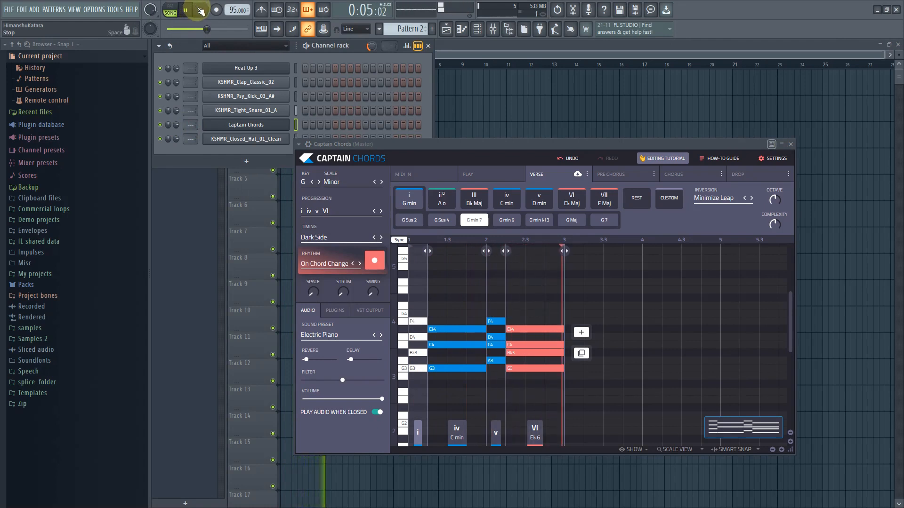
pyautogui.click(201, 10)
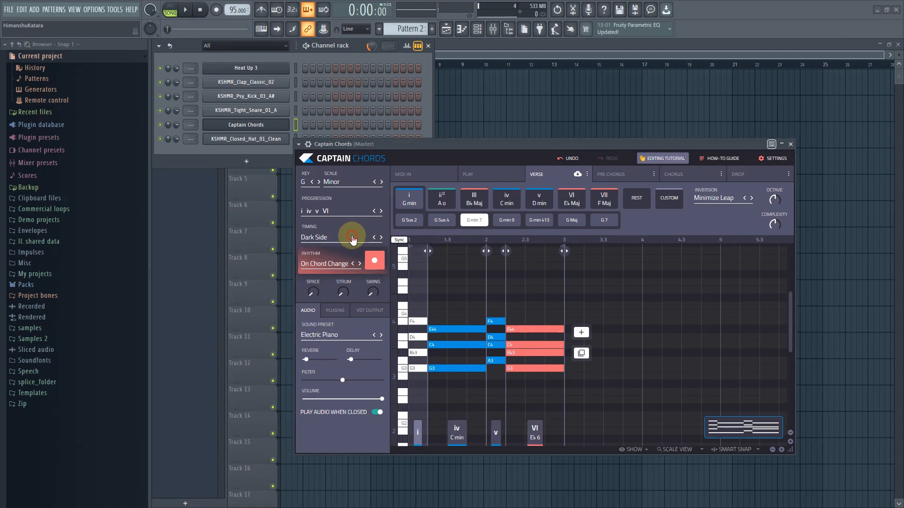
# - Set the Captain Chords timing to the Harbinger pattern and play the progression with the drums
pyautogui.click(353, 237)
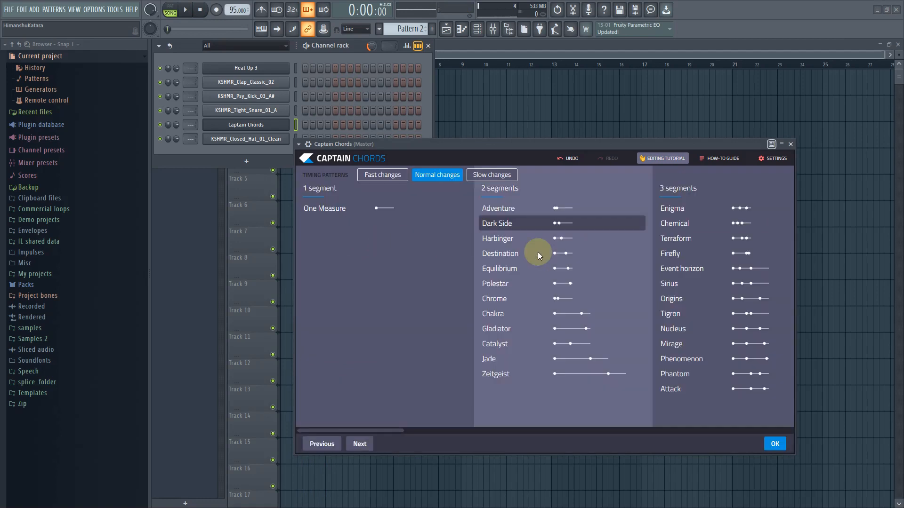
pyautogui.click(502, 242)
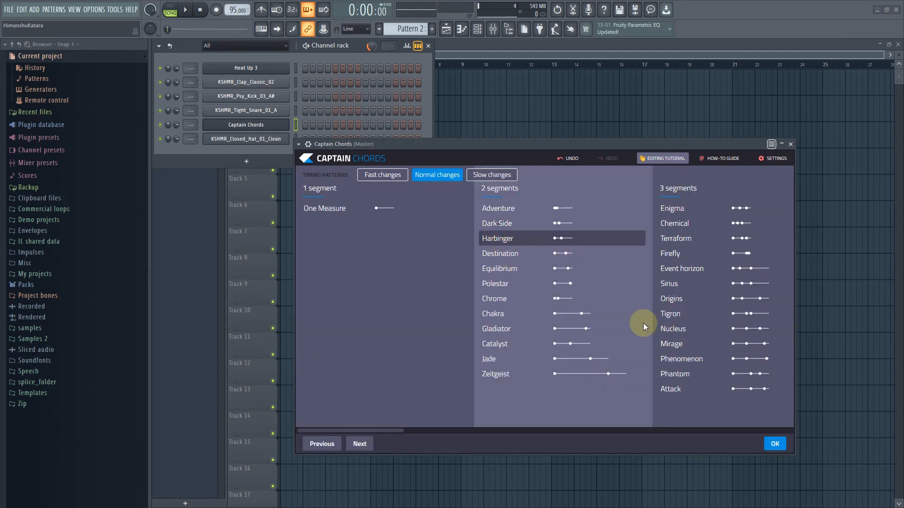
pyautogui.click(775, 444)
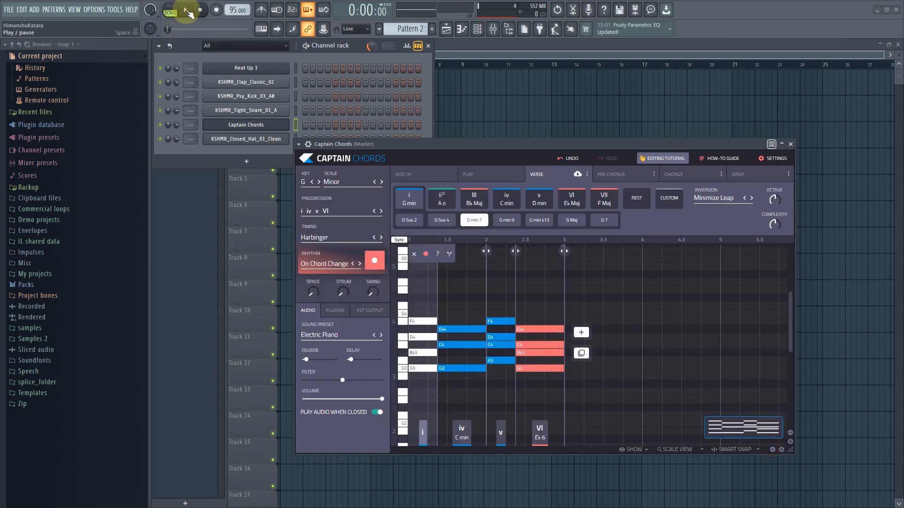
pyautogui.click(187, 10)
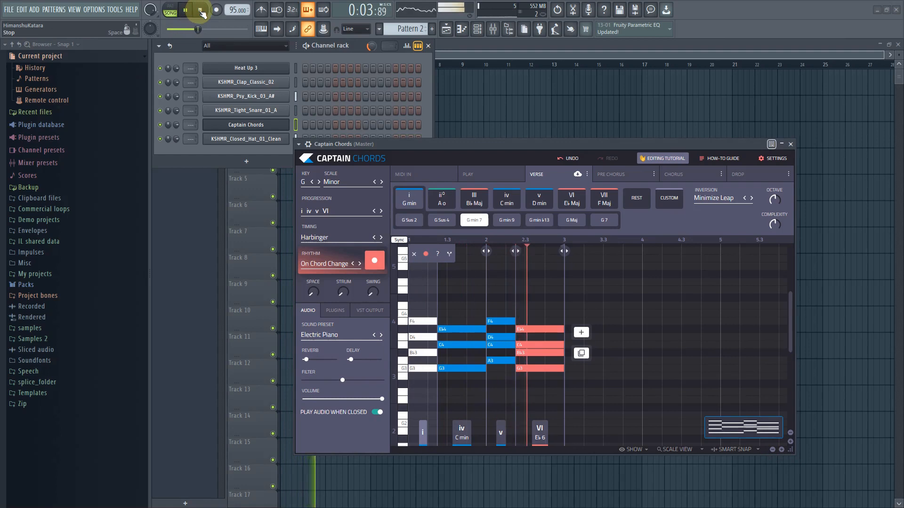
pyautogui.click(201, 10)
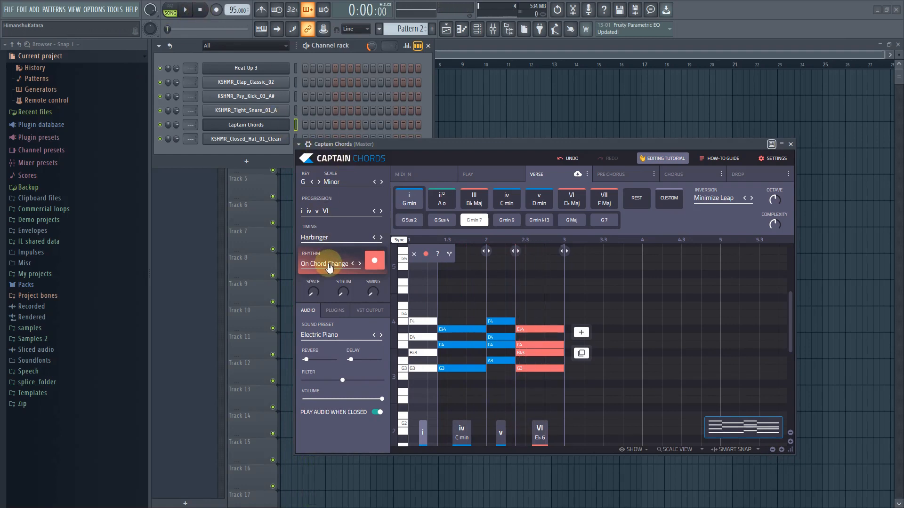
# - Set the chord rhythm to the simple pattern Addiction and play the progression
pyautogui.click(329, 265)
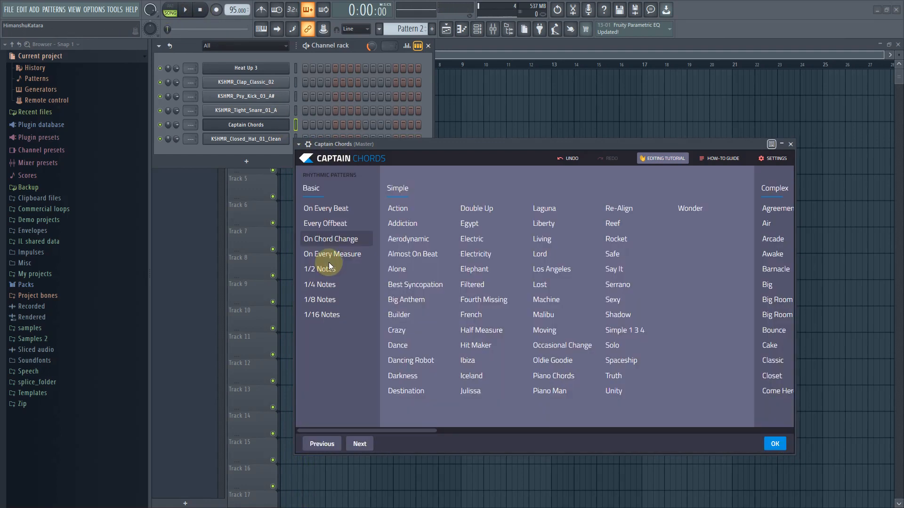
pyautogui.click(411, 225)
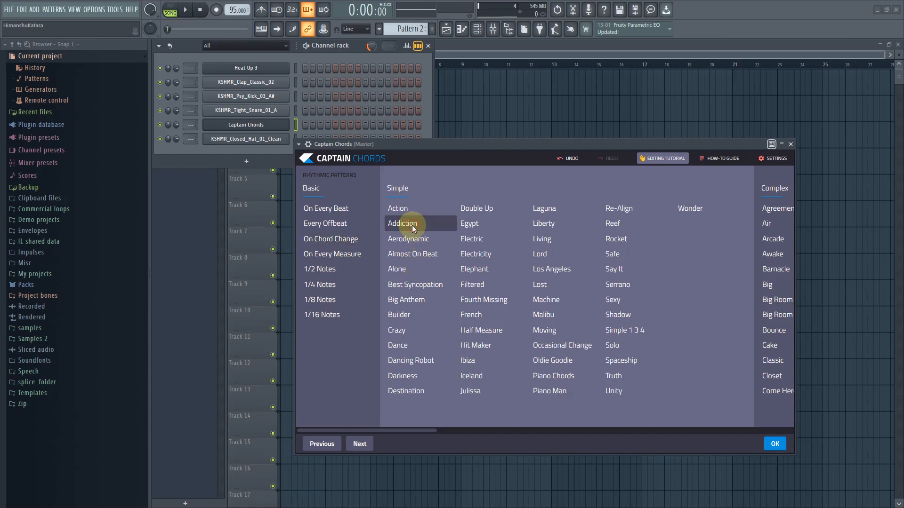
pyautogui.click(773, 445)
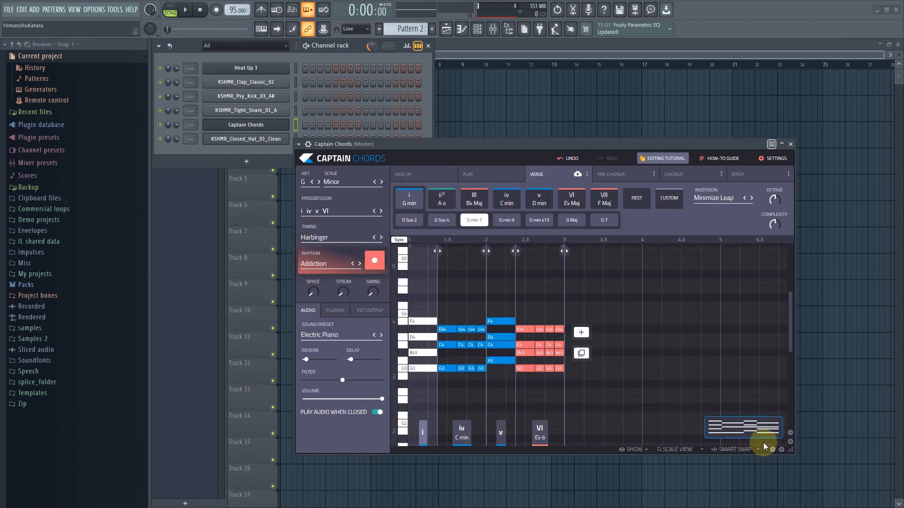
pyautogui.click(185, 10)
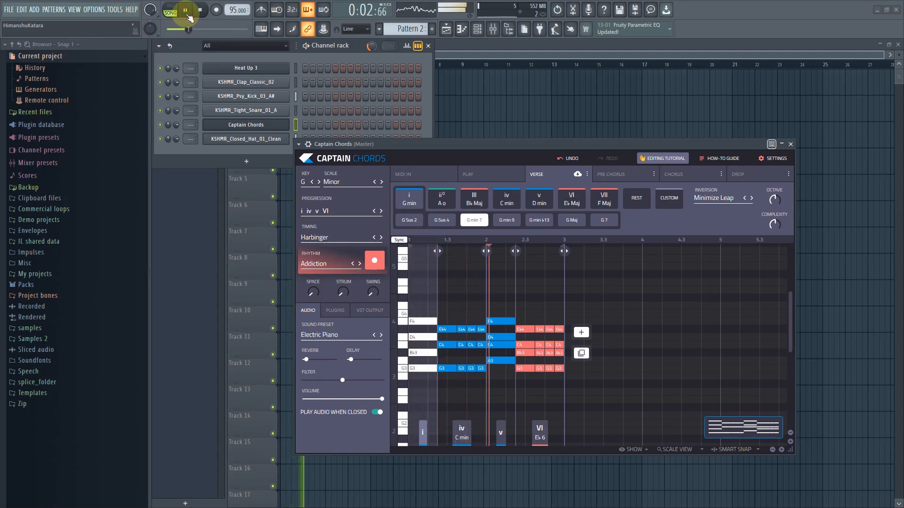
pyautogui.click(200, 11)
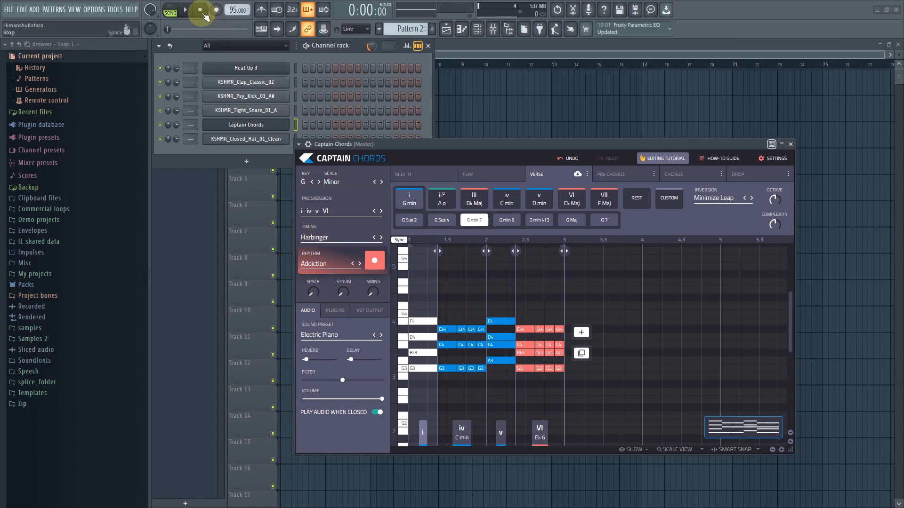
# - Play the song while trying the chord rhythms Almost On Beat, Alone, Best Syncopation and Big Anthem
pyautogui.click(185, 9)
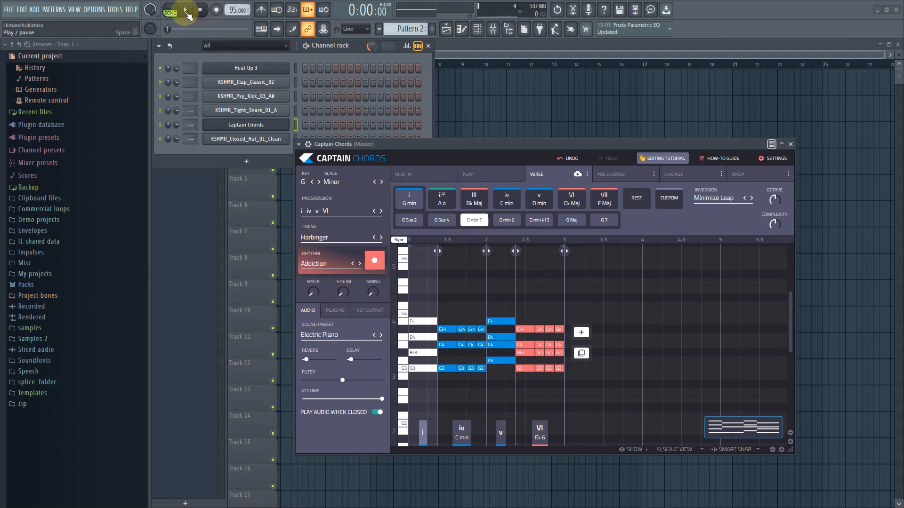
pyautogui.click(330, 266)
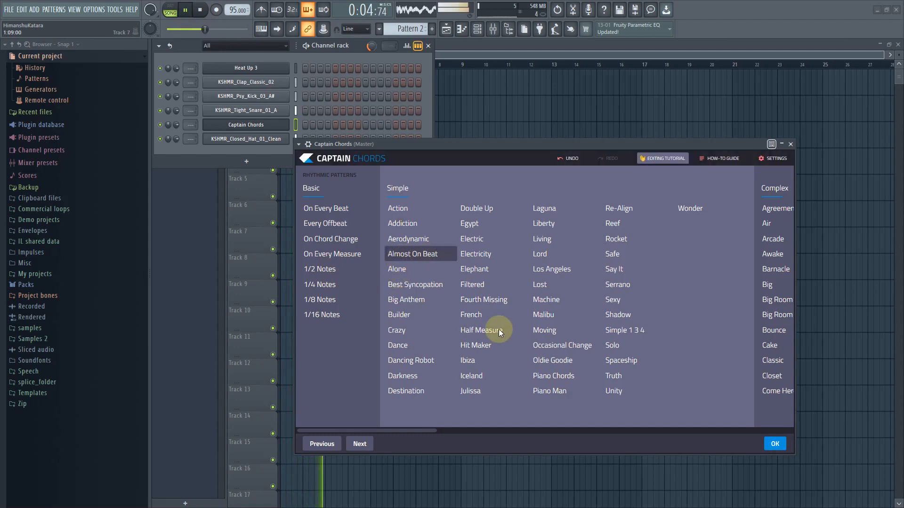
pyautogui.click(398, 269)
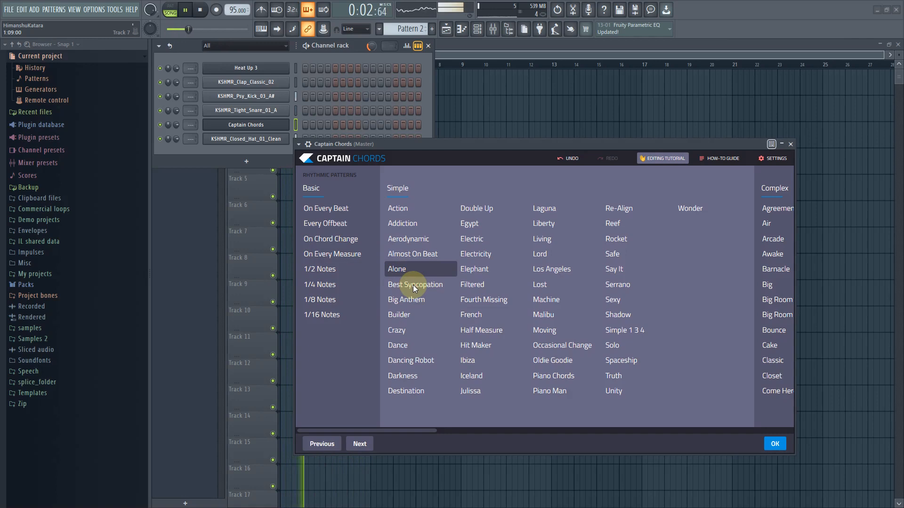
pyautogui.click(413, 284)
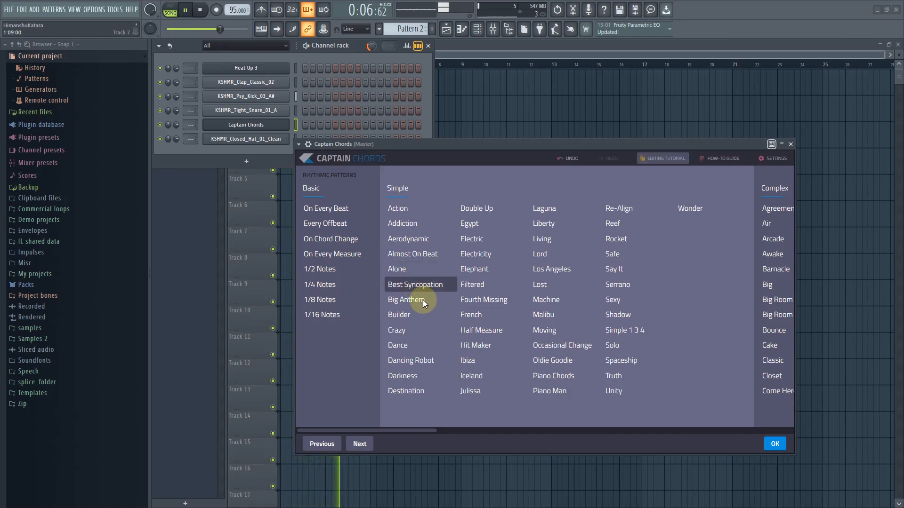
pyautogui.click(422, 300)
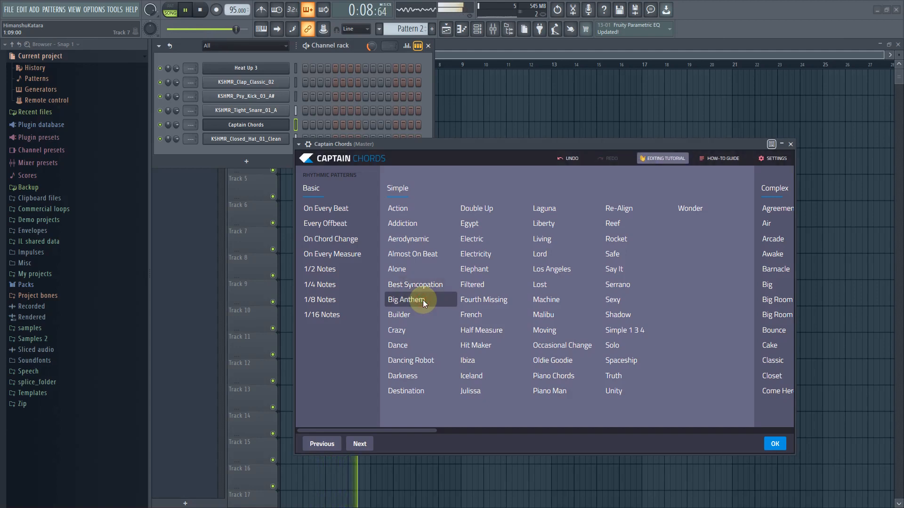
pyautogui.click(774, 443)
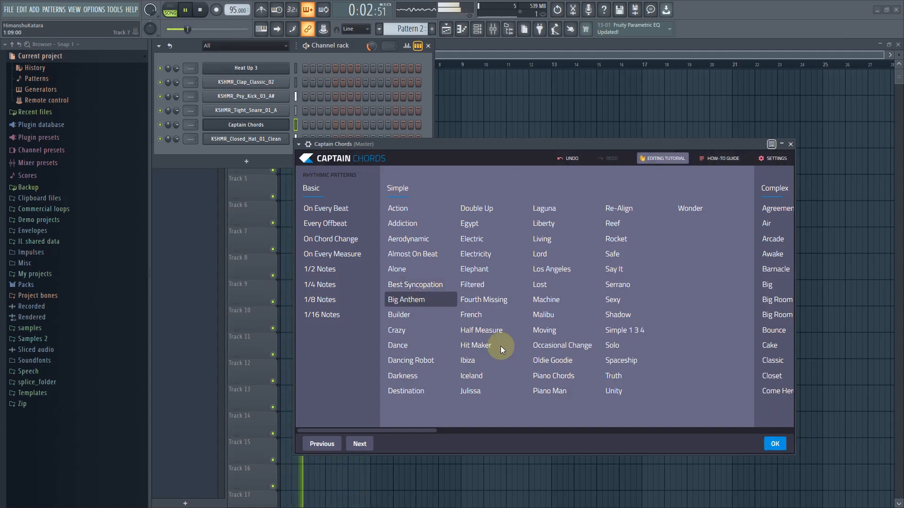
# - Audition the simple chord rhythms Builder, Dance, Dancing Robot and Darkness while the song plays
pyautogui.click(413, 314)
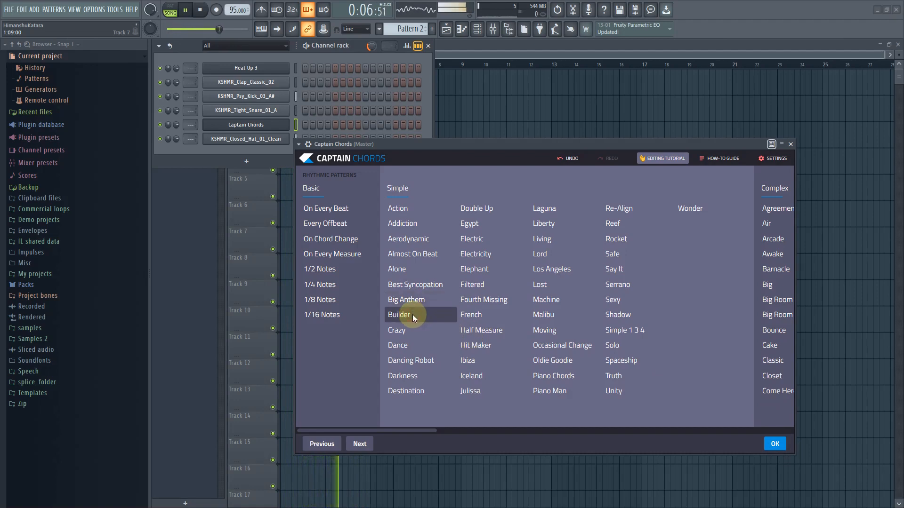
pyautogui.click(406, 348)
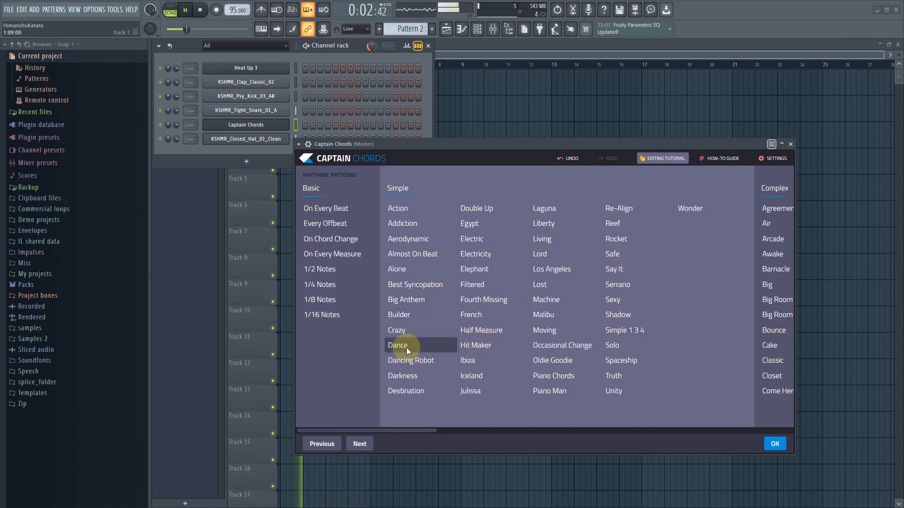
pyautogui.click(414, 360)
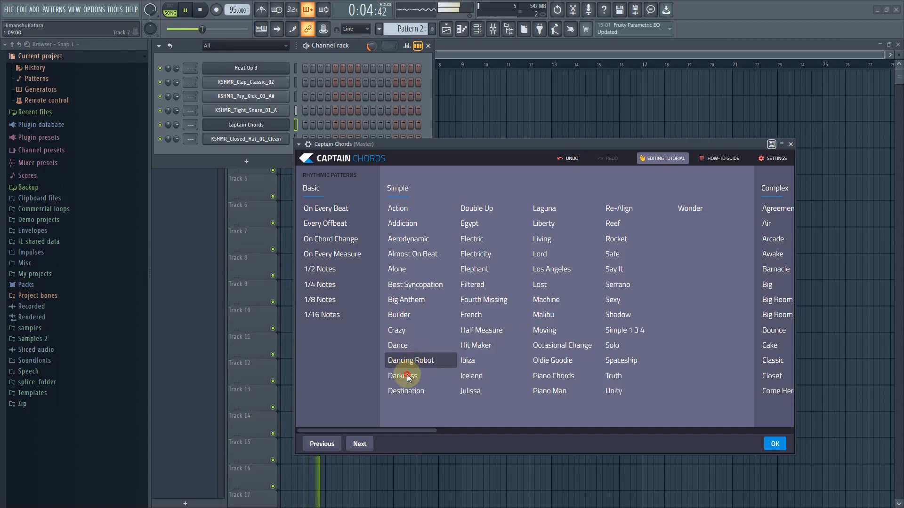
pyautogui.click(408, 377)
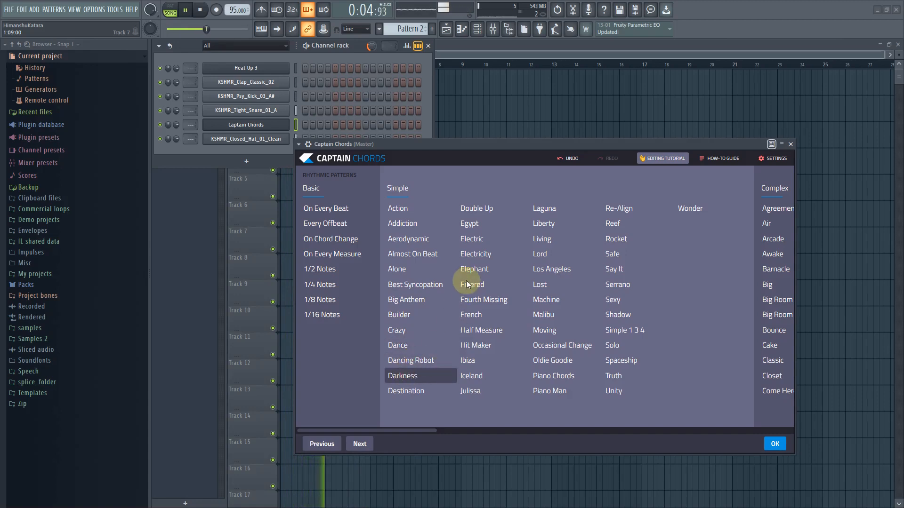
# - Audition the chord rhythm Electricity, settle on Elephant and stop the song
pyautogui.click(483, 255)
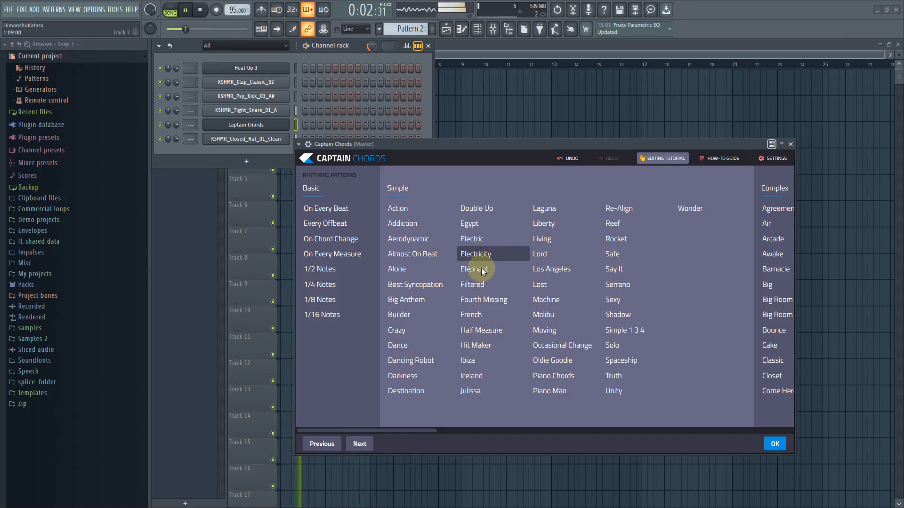
pyautogui.click(483, 272)
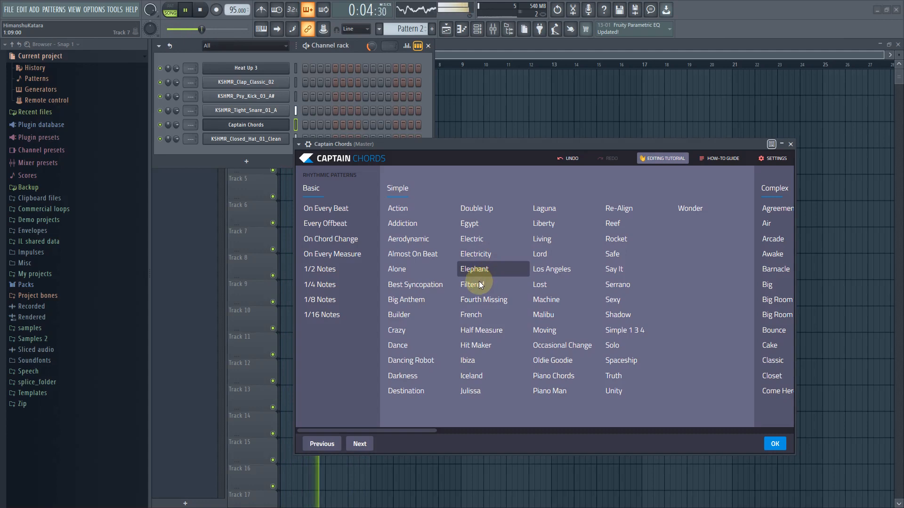
pyautogui.click(205, 11)
pyautogui.click(773, 443)
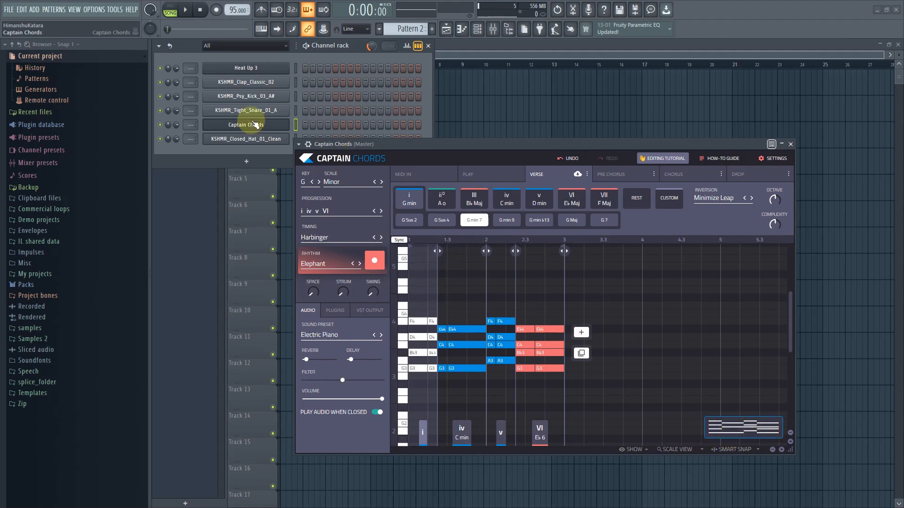
# - Raise the rhythm's Space amount to shorten the chord notes and add some Strum to stagger them
pyautogui.click(318, 295)
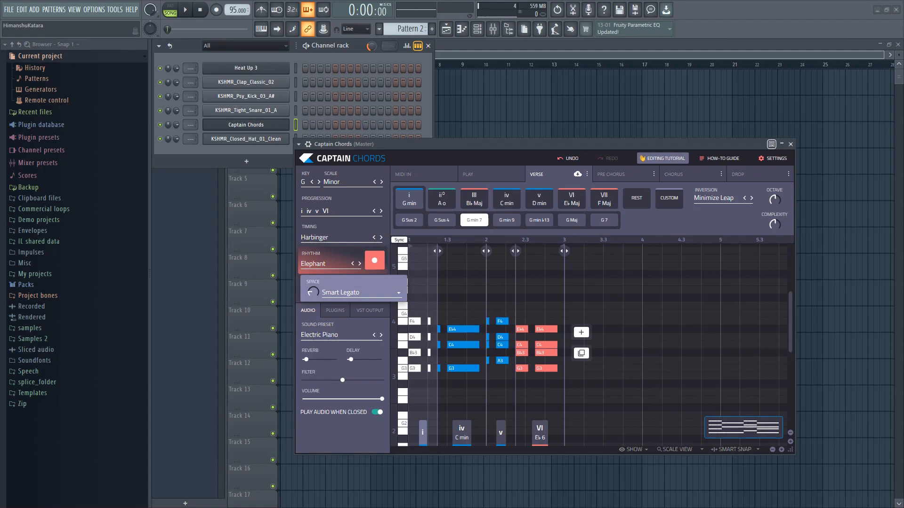
pyautogui.click(337, 293)
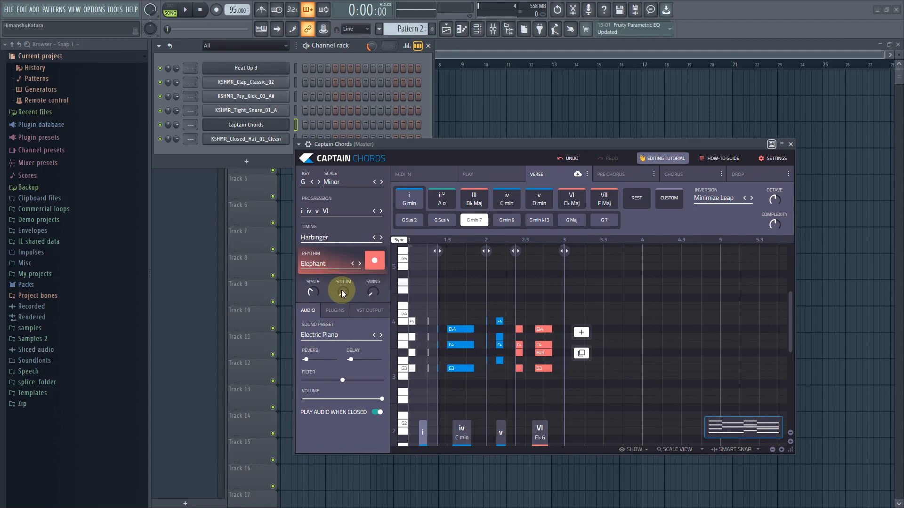
pyautogui.moveTo(342, 294); pyautogui.dragTo(342, 275)
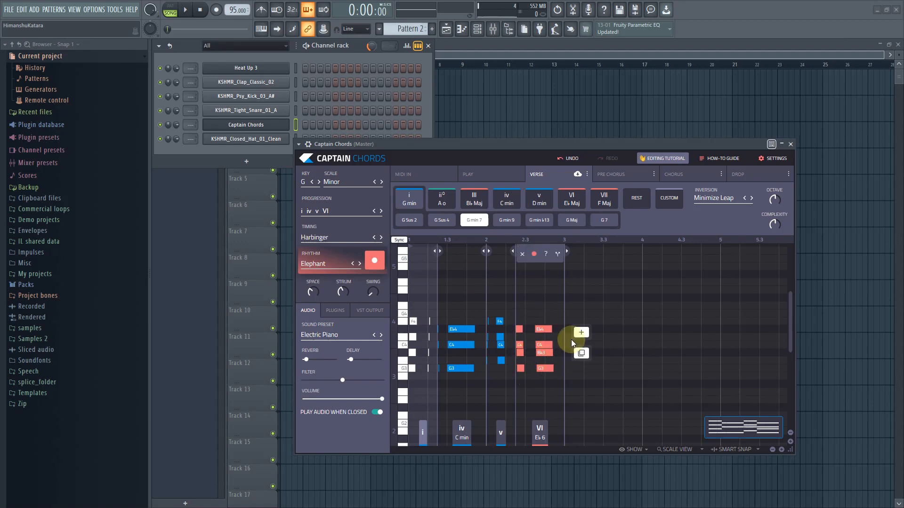
pyautogui.click(781, 450)
pyautogui.click(781, 450)
pyautogui.click(780, 450)
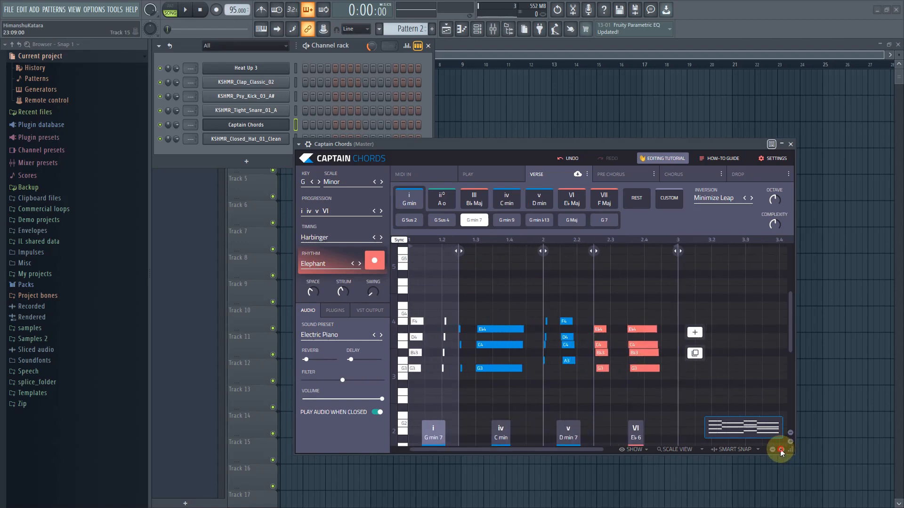
pyautogui.click(780, 450)
pyautogui.click(781, 450)
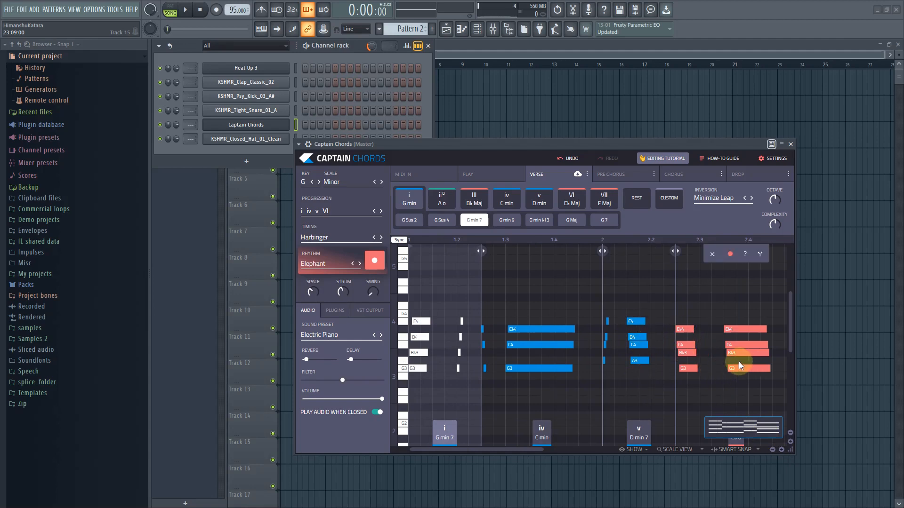
# - Try the 1/8 Swing on the chord rhythm and reset both Swing and Strum to their minimum
pyautogui.click(375, 294)
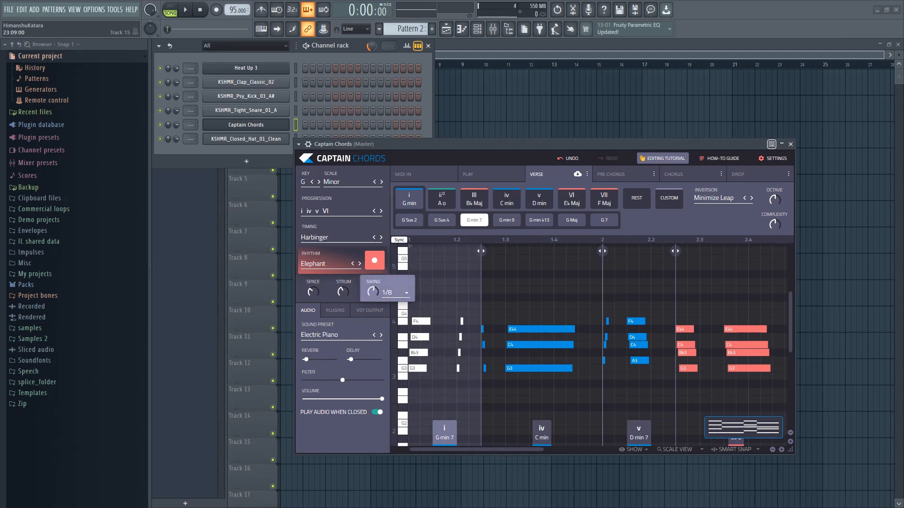
pyautogui.moveTo(374, 293); pyautogui.dragTo(439, 429)
pyautogui.moveTo(342, 295); pyautogui.dragTo(356, 384)
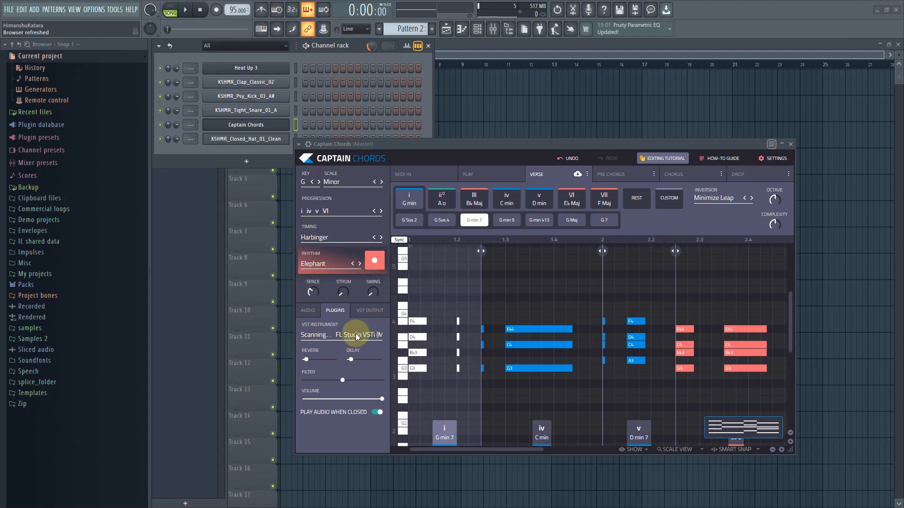
# - Examine the VST Output option for the chord sound and return to the built-in audio
pyautogui.click(308, 311)
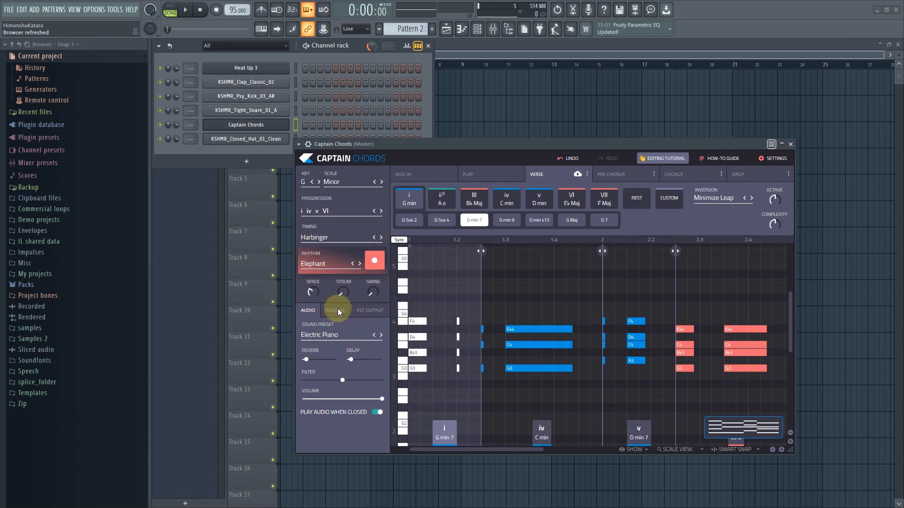
pyautogui.click(365, 310)
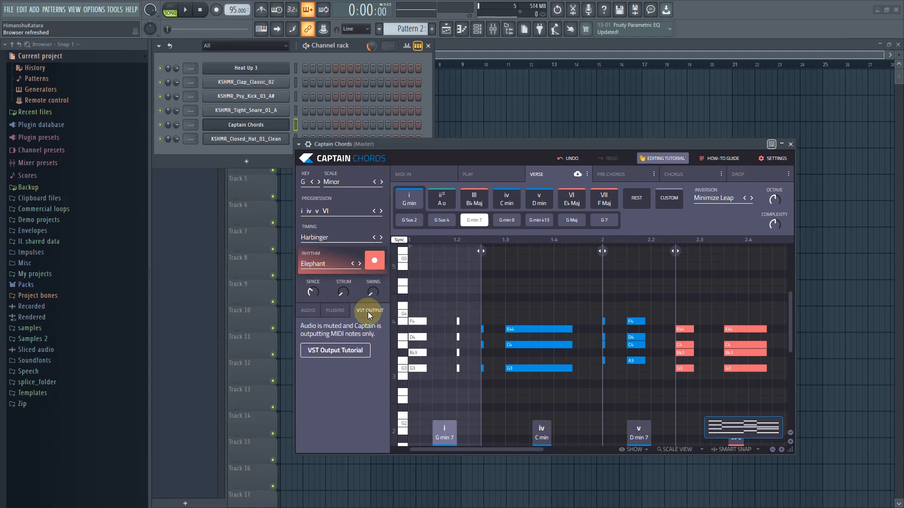
pyautogui.click(315, 314)
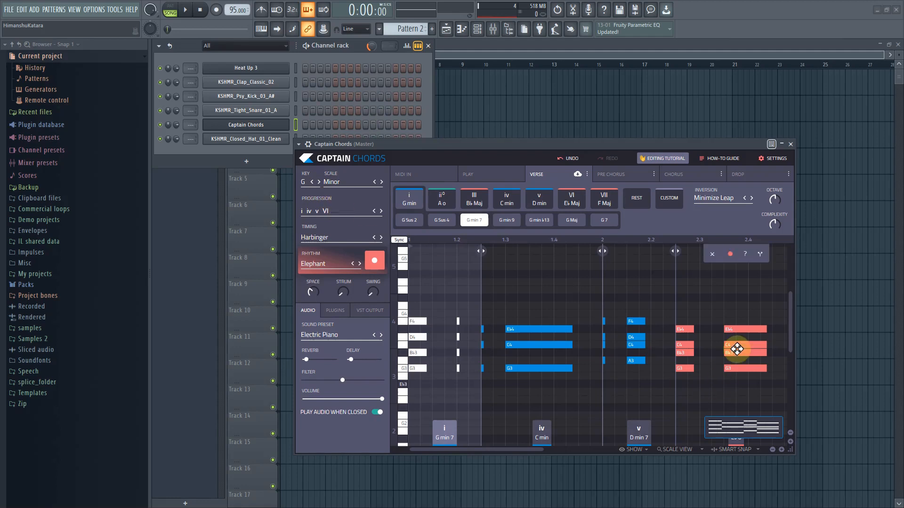
# - Examine the list of preset chord progressions and close it without choosing one
pyautogui.moveTo(498, 450); pyautogui.dragTo(400, 427)
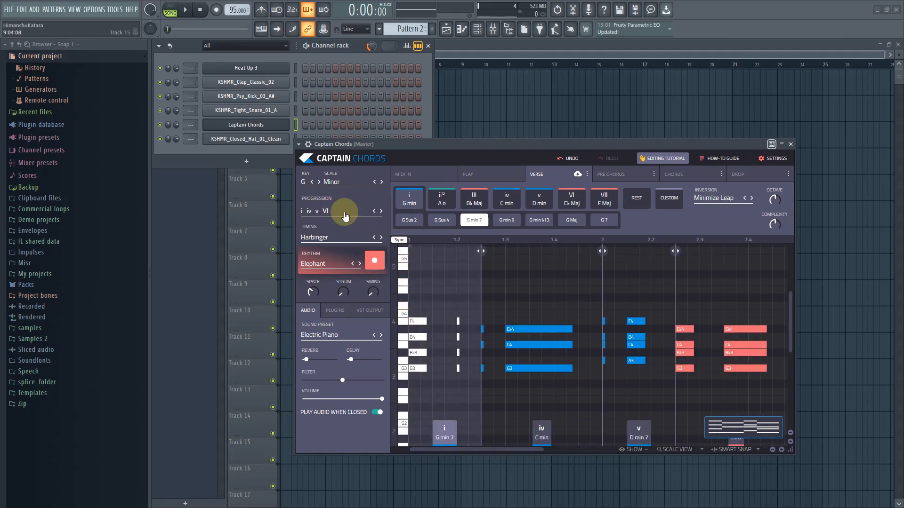
pyautogui.click(345, 213)
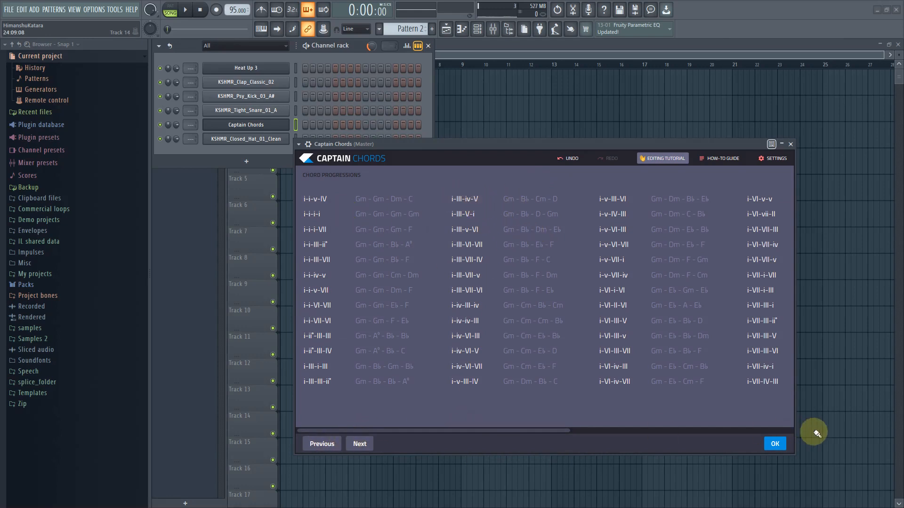
pyautogui.click(775, 443)
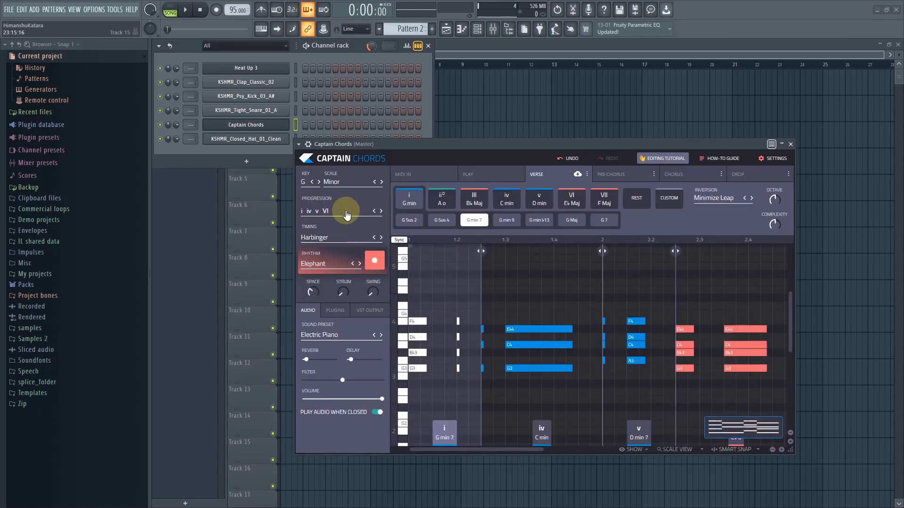
# - Delete the VI, v and iv chords and clear all notes from the remaining G min 7 chord
pyautogui.moveTo(527, 448); pyautogui.dragTo(603, 450)
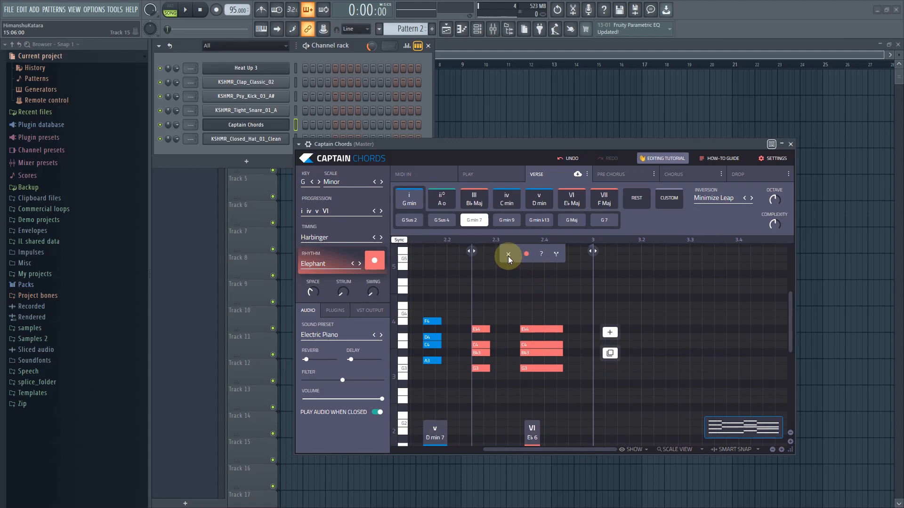
pyautogui.click(507, 255)
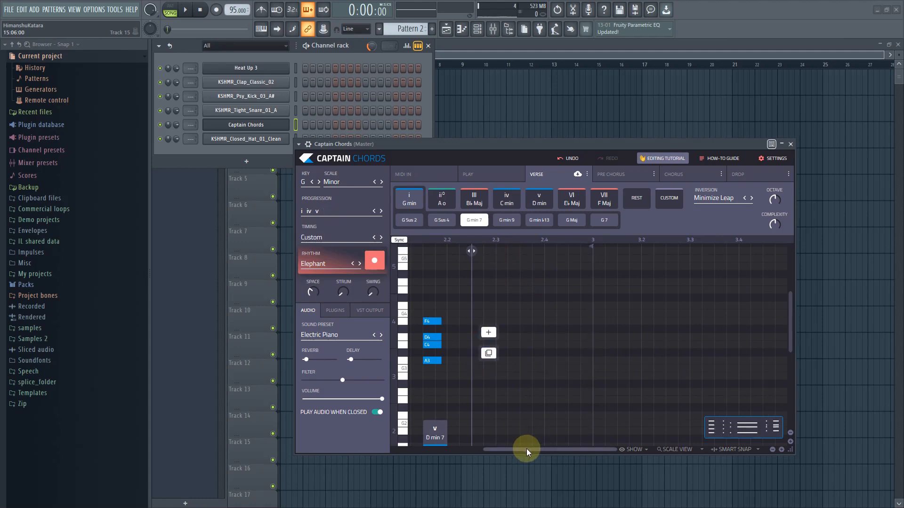
pyautogui.moveTo(527, 452); pyautogui.dragTo(473, 451)
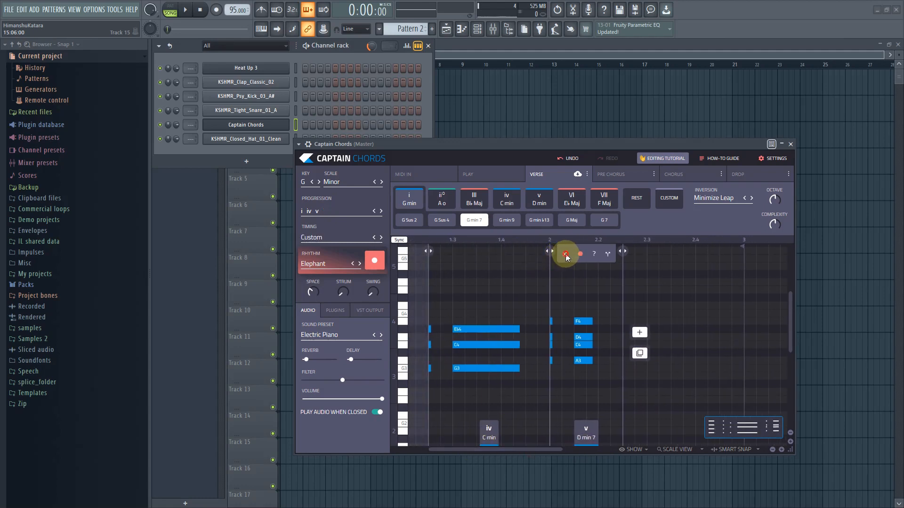
pyautogui.click(565, 254)
pyautogui.moveTo(524, 451); pyautogui.dragTo(508, 450)
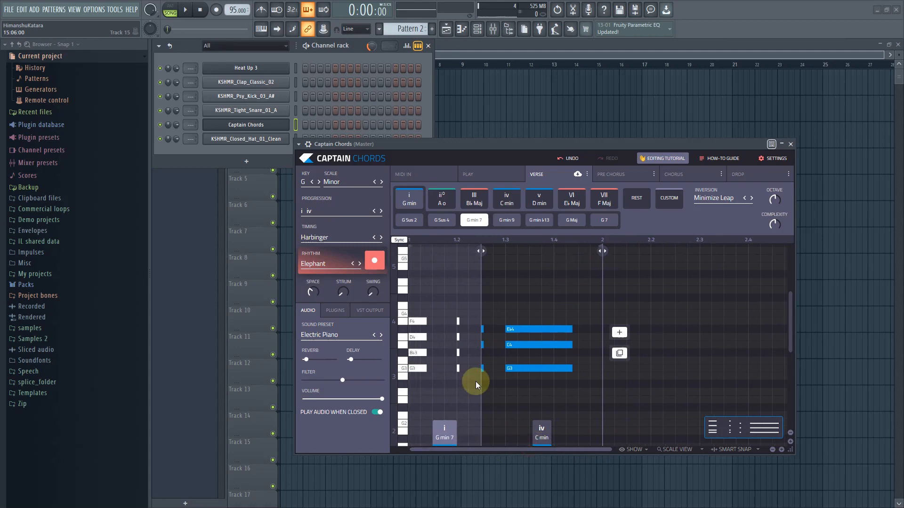
pyautogui.click(517, 253)
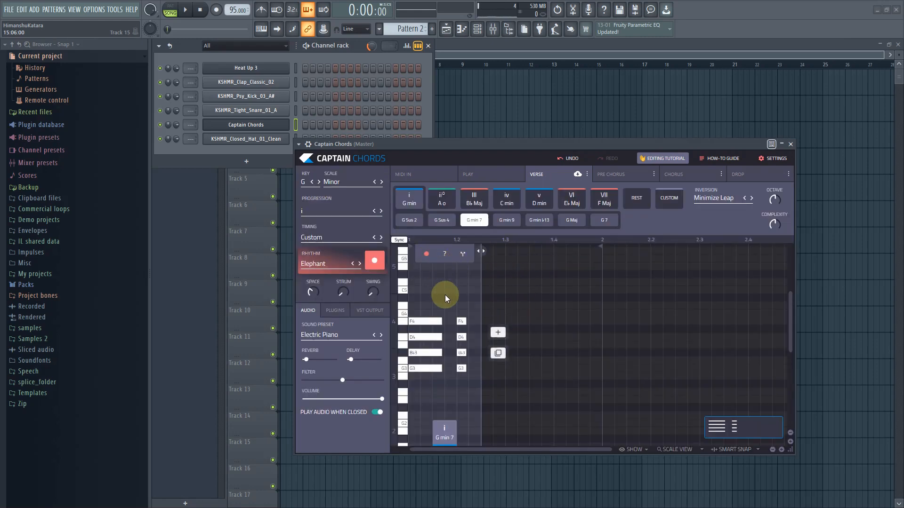
pyautogui.moveTo(455, 372); pyautogui.dragTo(414, 320)
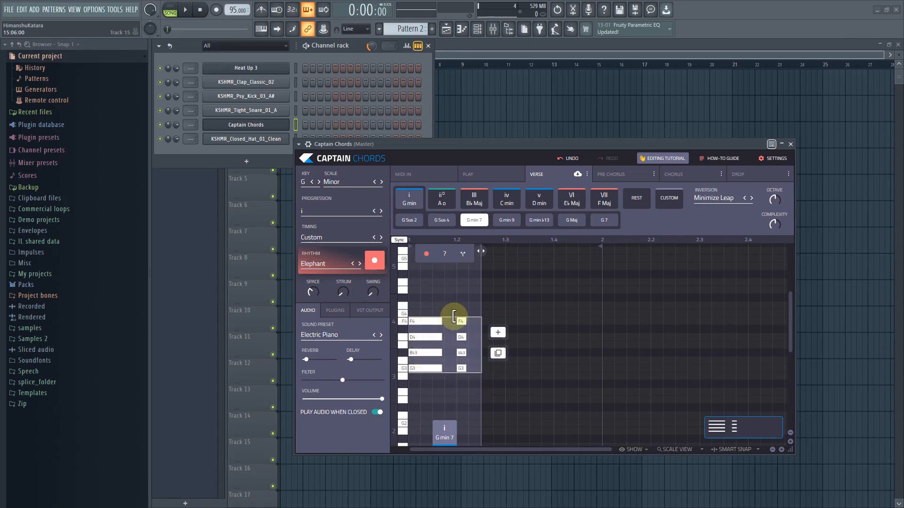
pyautogui.press('Delete')
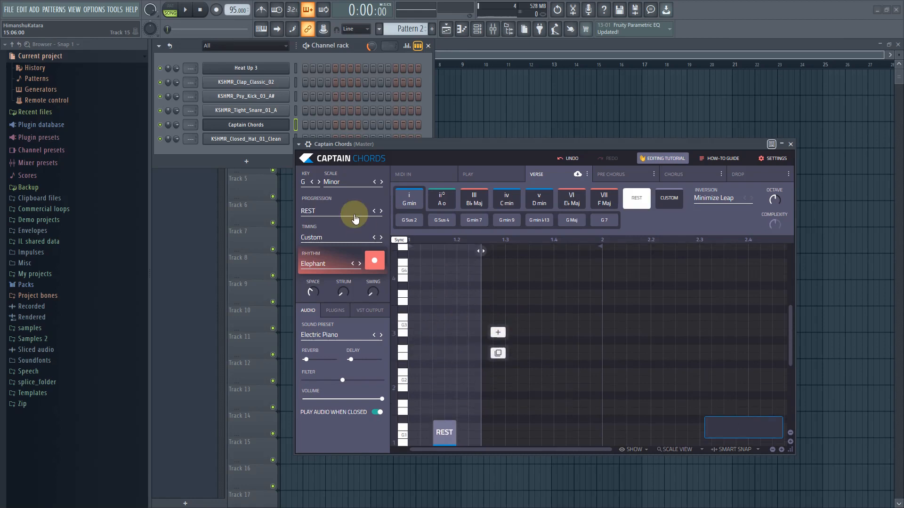
# - Audition several preset G Minor chord progressions and load i-III-VI-VII into the Verse
pyautogui.click(347, 212)
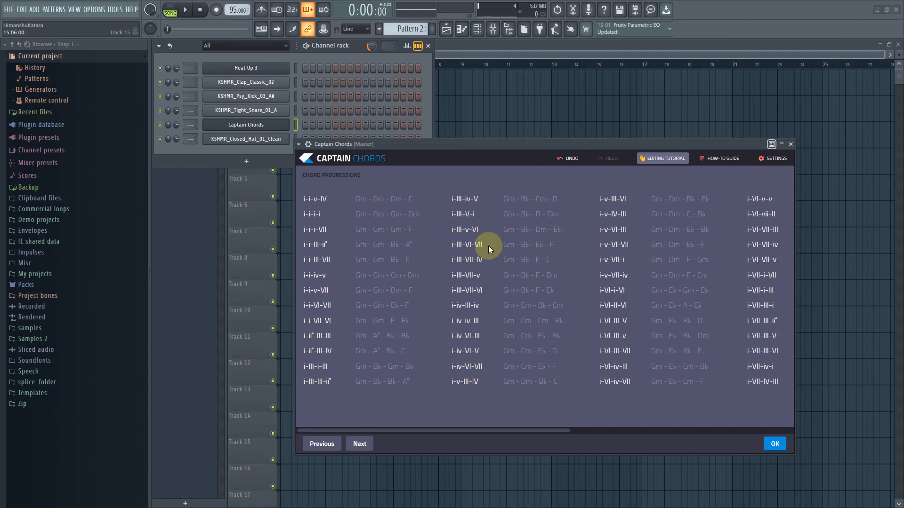
pyautogui.click(317, 202)
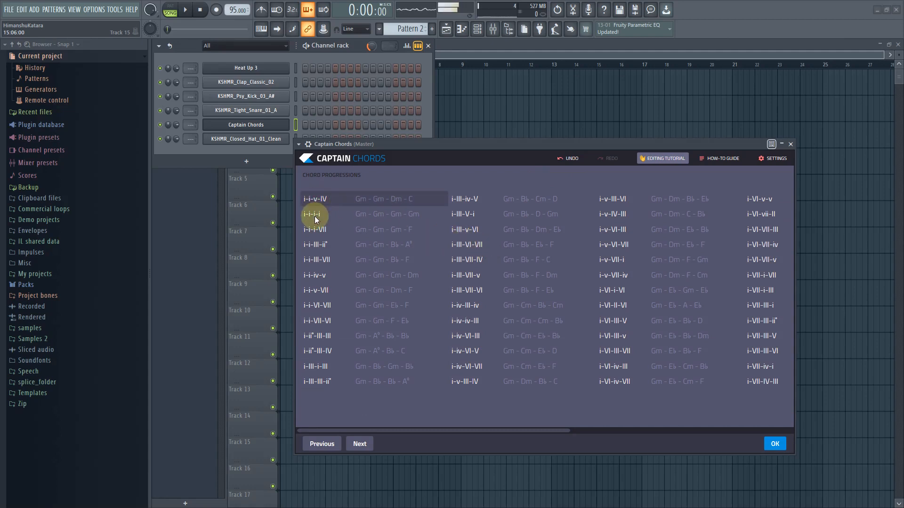
pyautogui.click(321, 230)
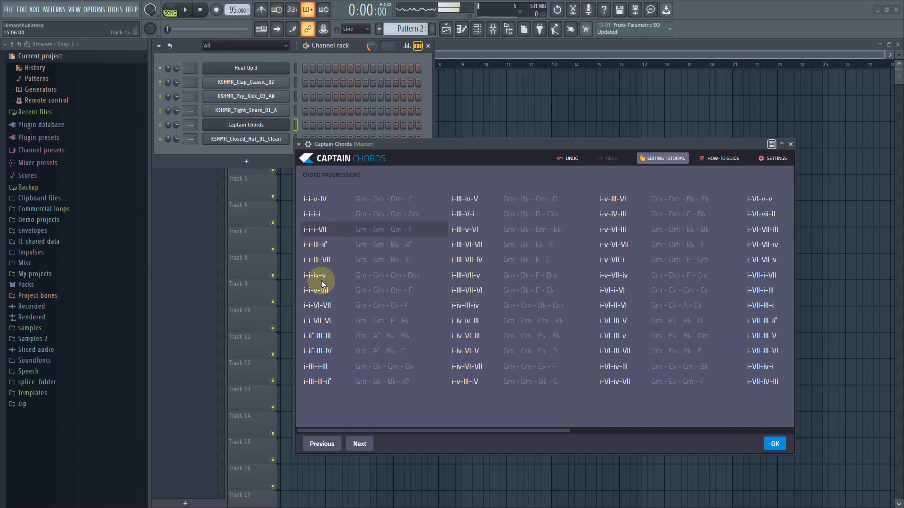
pyautogui.click(320, 321)
pyautogui.click(472, 307)
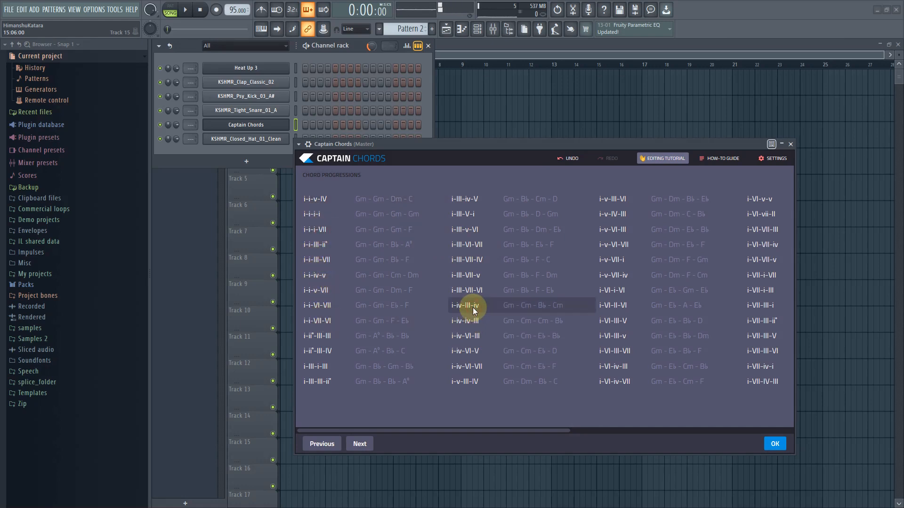
pyautogui.click(471, 337)
pyautogui.click(473, 252)
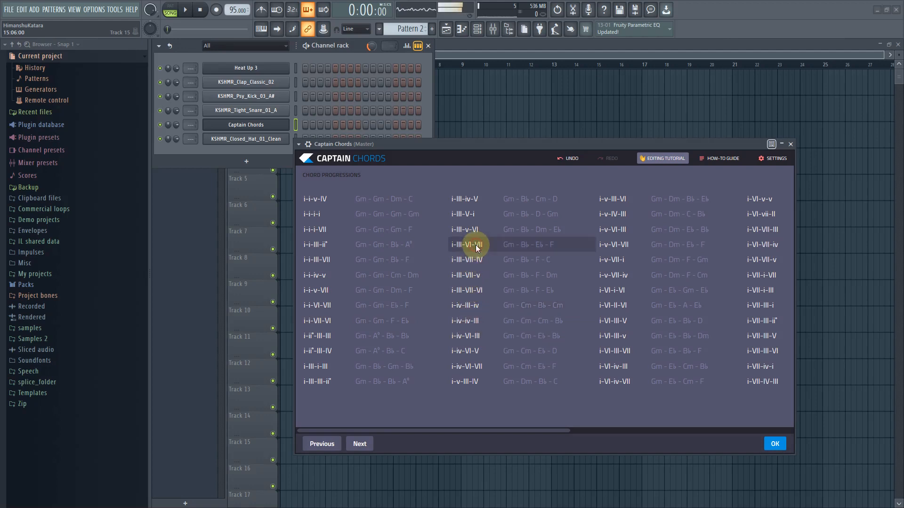
pyautogui.click(774, 443)
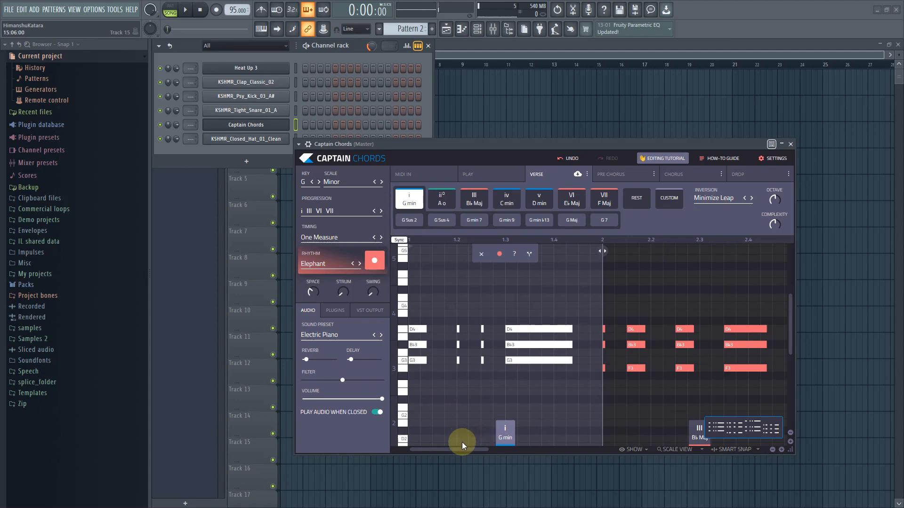
pyautogui.moveTo(478, 447); pyautogui.dragTo(500, 447)
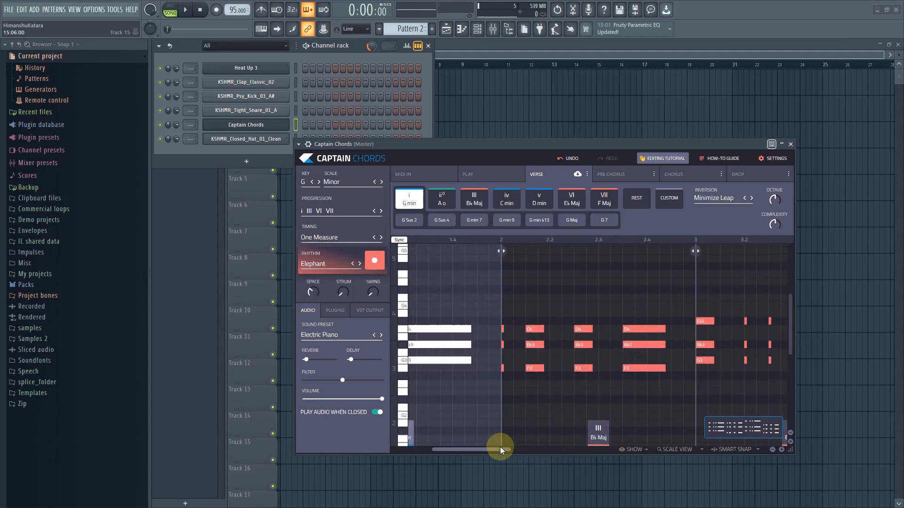
pyautogui.click(773, 450)
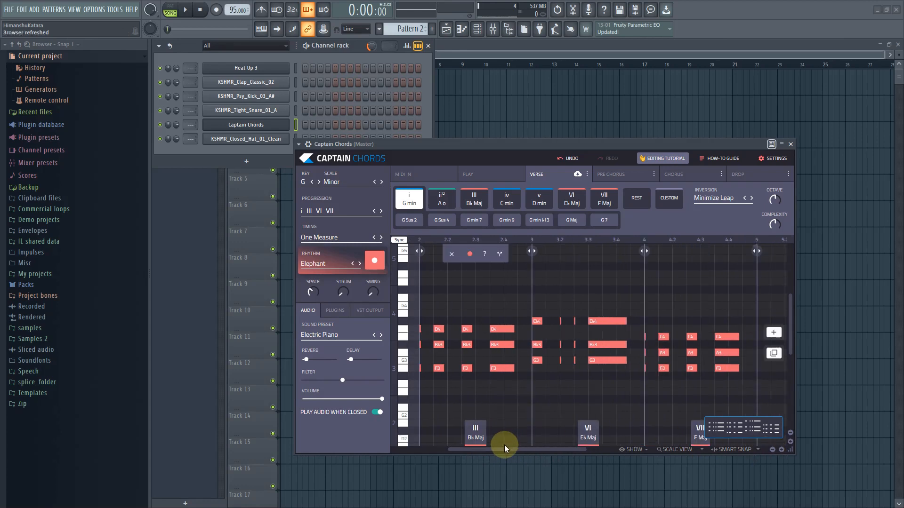
# - Try lowering the rhythm's Space to its minimum so the chord notes play without gaps
pyautogui.moveTo(504, 447); pyautogui.dragTo(426, 449)
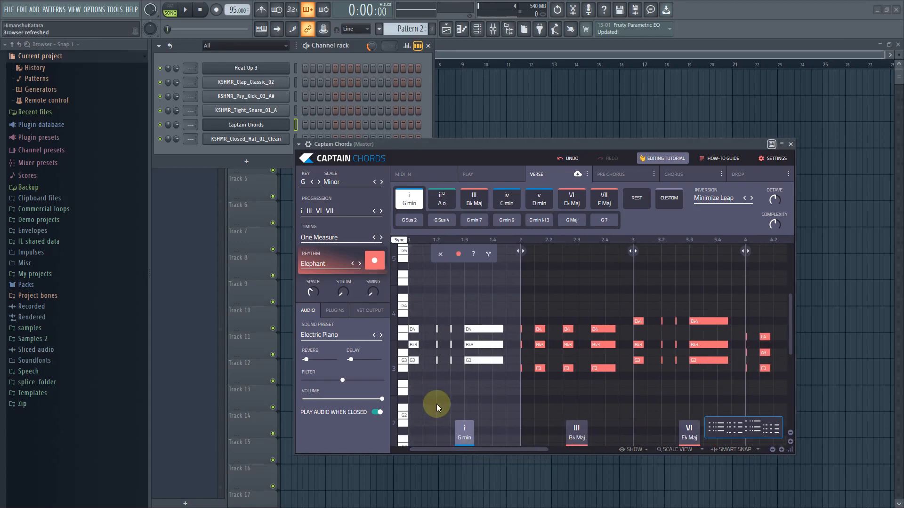
pyautogui.moveTo(316, 296)
pyautogui.mouseDown()
pyautogui.moveTo(315, 280)
pyautogui.moveTo(315, 296)
pyautogui.mouseUp()
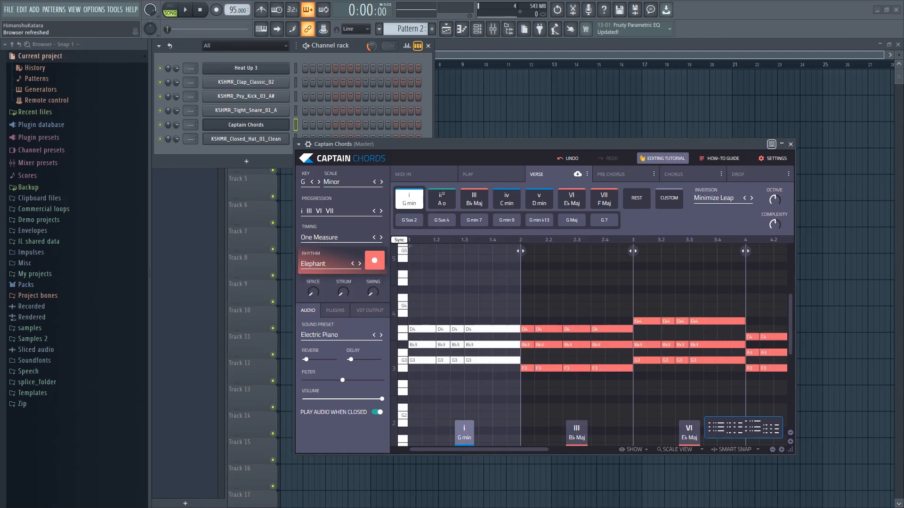
pyautogui.moveTo(311, 293)
pyautogui.mouseDown()
pyautogui.moveTo(311, 279)
pyautogui.moveTo(311, 299)
pyautogui.mouseUp()
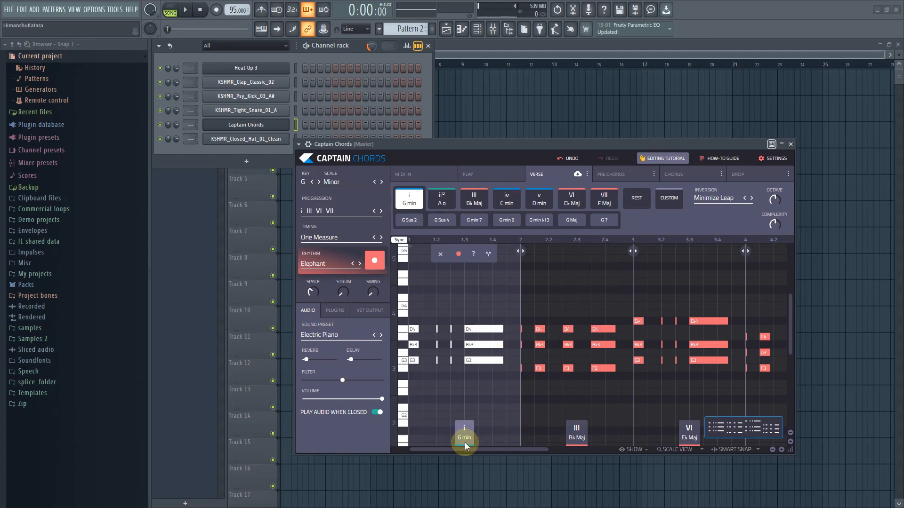
# - Extend the opening G min chord to G min 7 and add a D5 note above it just before 1.3
pyautogui.moveTo(484, 448); pyautogui.dragTo(447, 451)
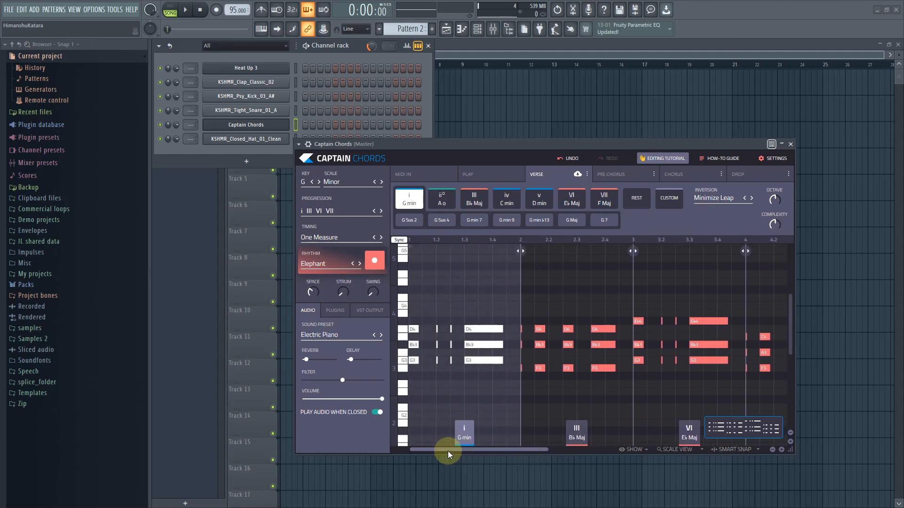
pyautogui.doubleClick(469, 312)
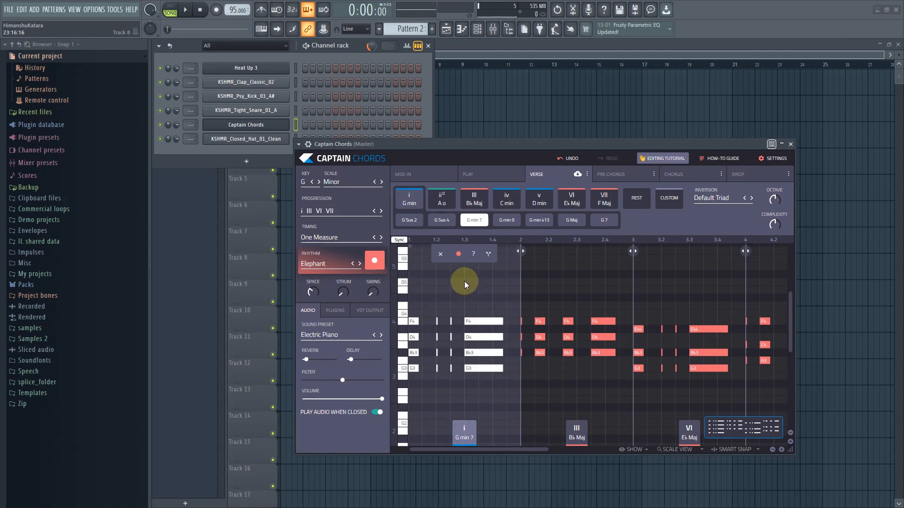
pyautogui.click(464, 281)
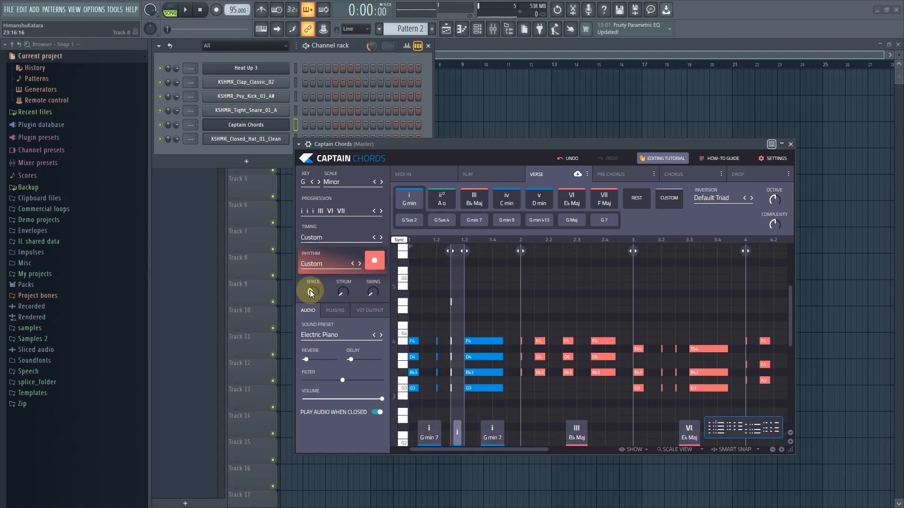
# - Lower the Space to its minimum and turn the i chord starting at 1.3 into G min 9 by adding an A4 note
pyautogui.moveTo(311, 292)
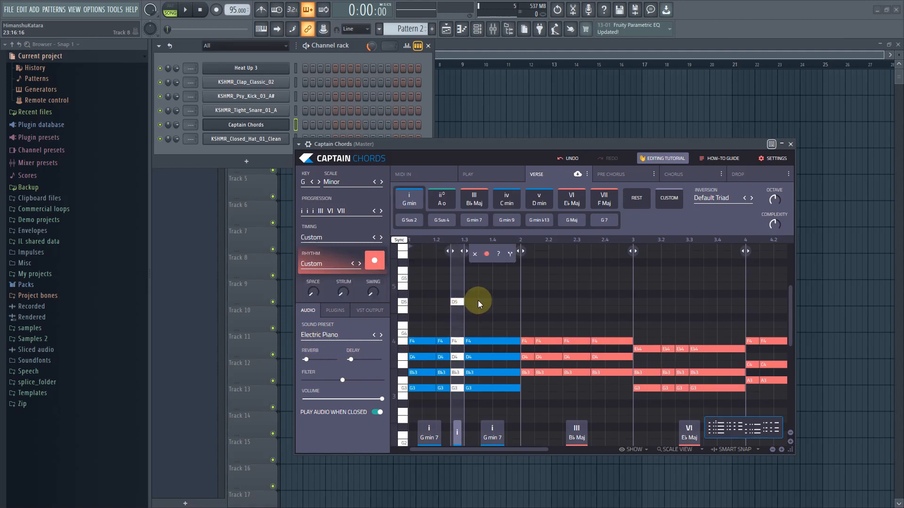
pyautogui.click(478, 300)
pyautogui.moveTo(479, 300); pyautogui.dragTo(486, 335)
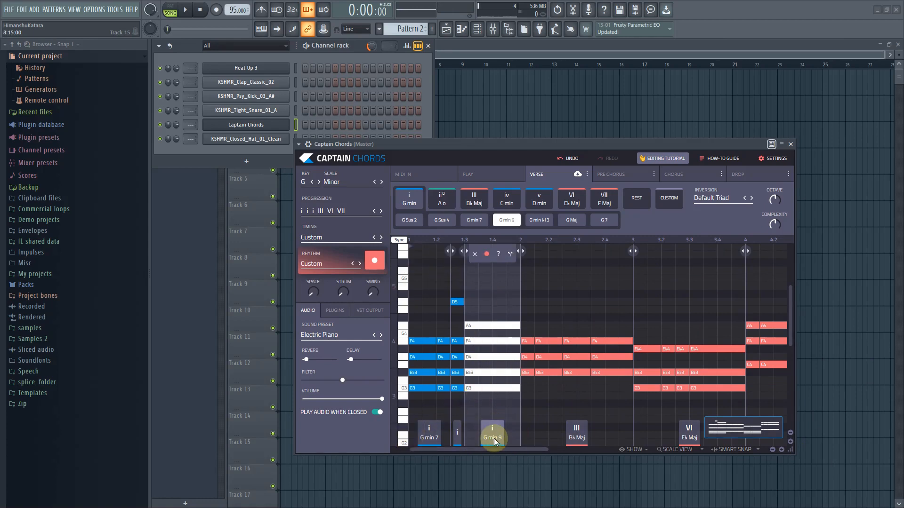
# - Review the inversion options and set the inversion to Minimize Leap
pyautogui.moveTo(520, 451); pyautogui.dragTo(595, 454)
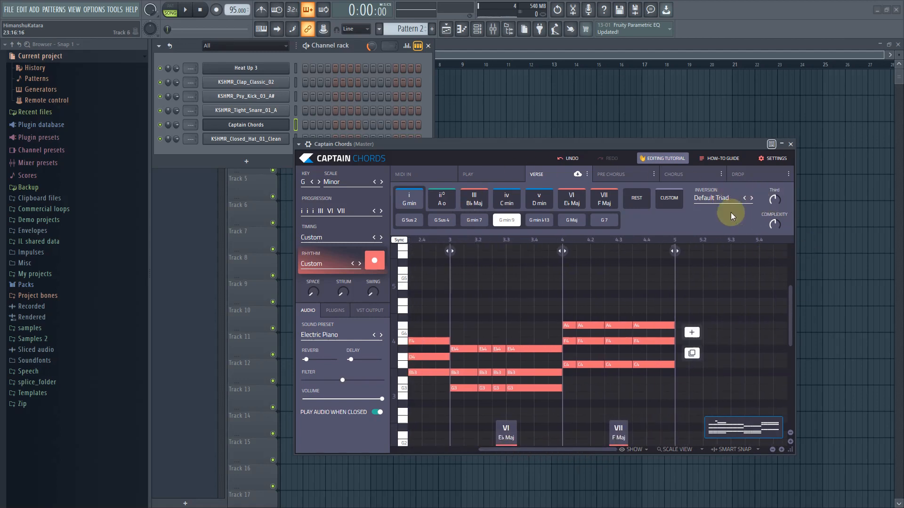
pyautogui.click(724, 201)
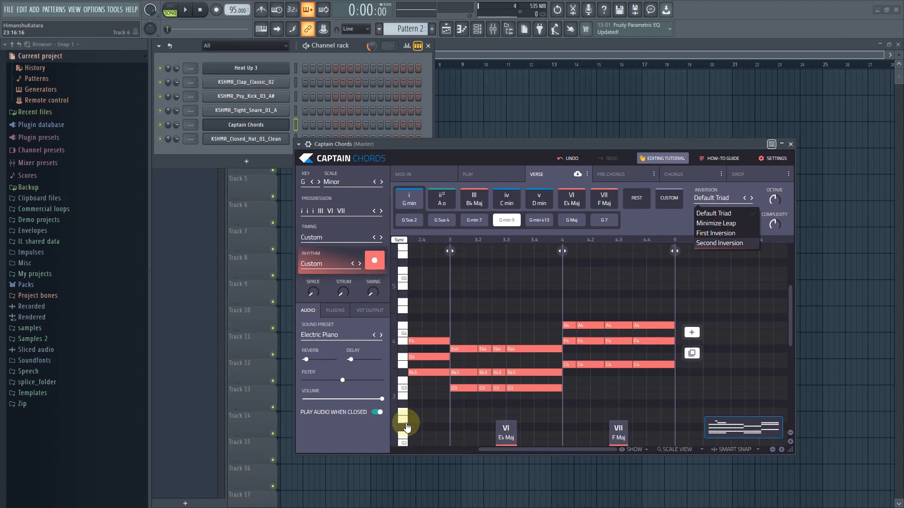
pyautogui.moveTo(594, 323)
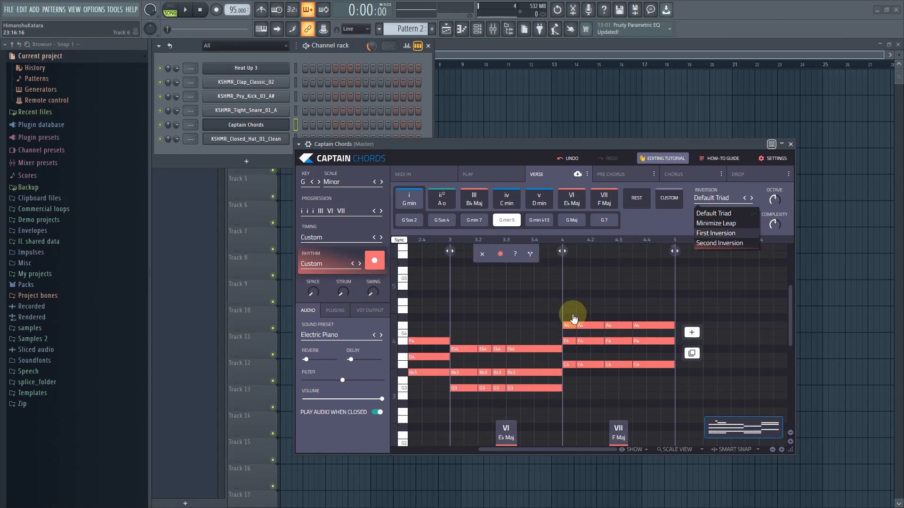
pyautogui.click(712, 223)
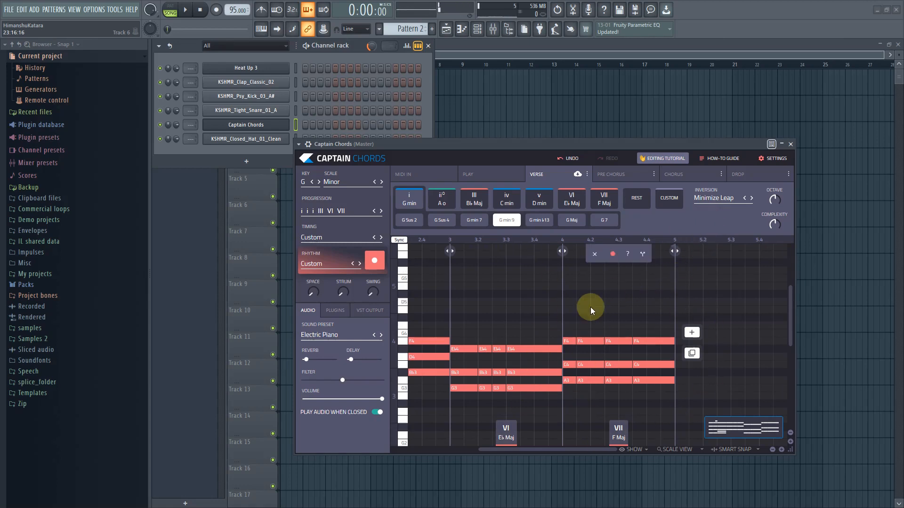
# - Delete the D5 note above the opening i chord in the first measure
pyautogui.moveTo(550, 451); pyautogui.dragTo(402, 447)
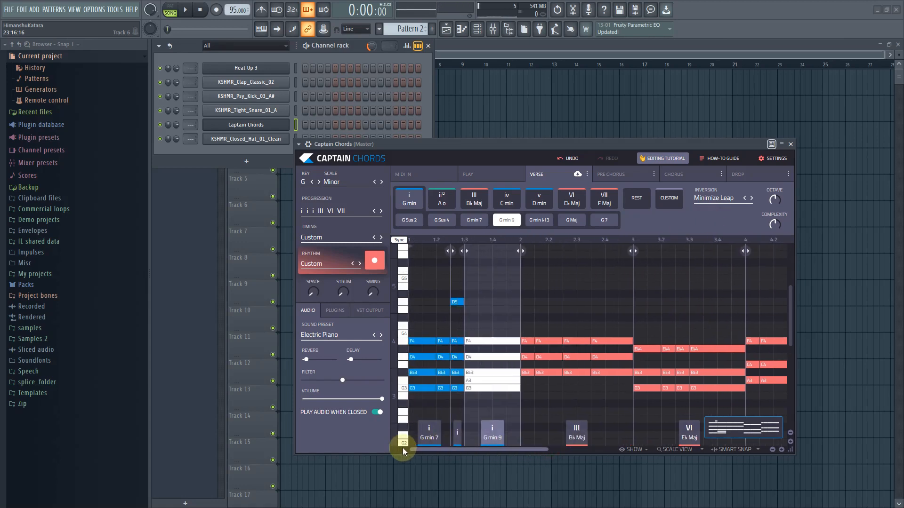
pyautogui.doubleClick(457, 303)
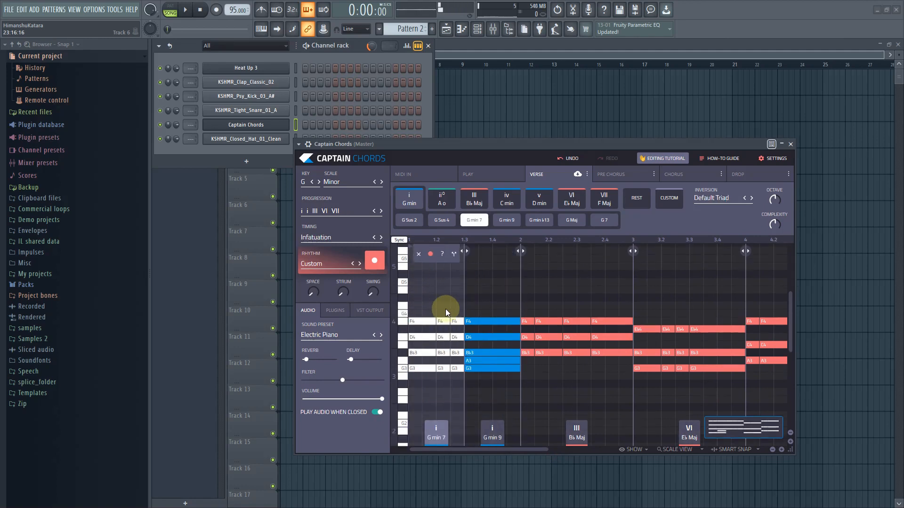
pyautogui.moveTo(467, 452); pyautogui.dragTo(444, 445)
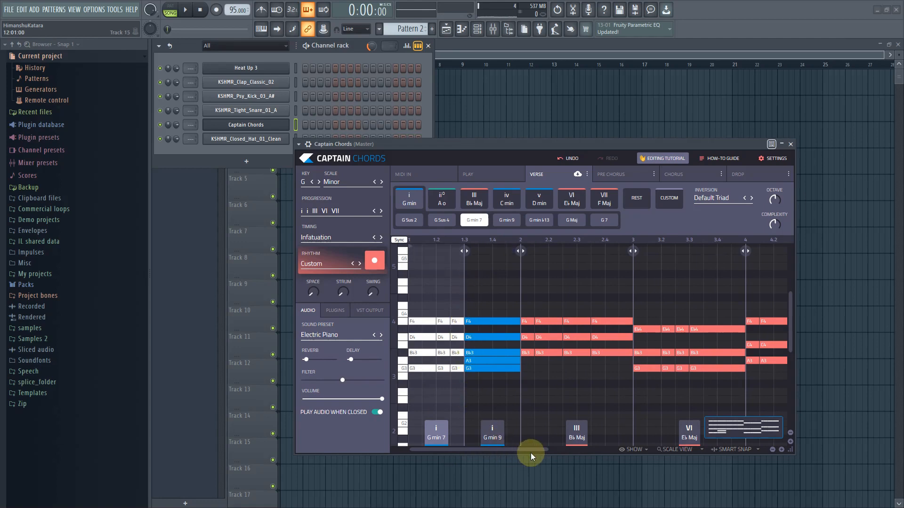
# - Try higher Complexity settings on the opening G min 7 chord
pyautogui.moveTo(529, 450); pyautogui.dragTo(679, 457)
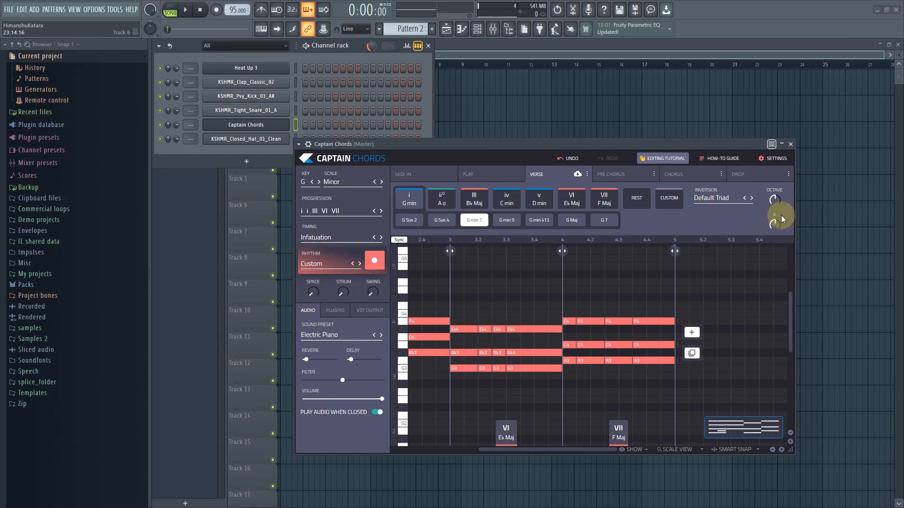
pyautogui.moveTo(772, 223); pyautogui.dragTo(779, 209)
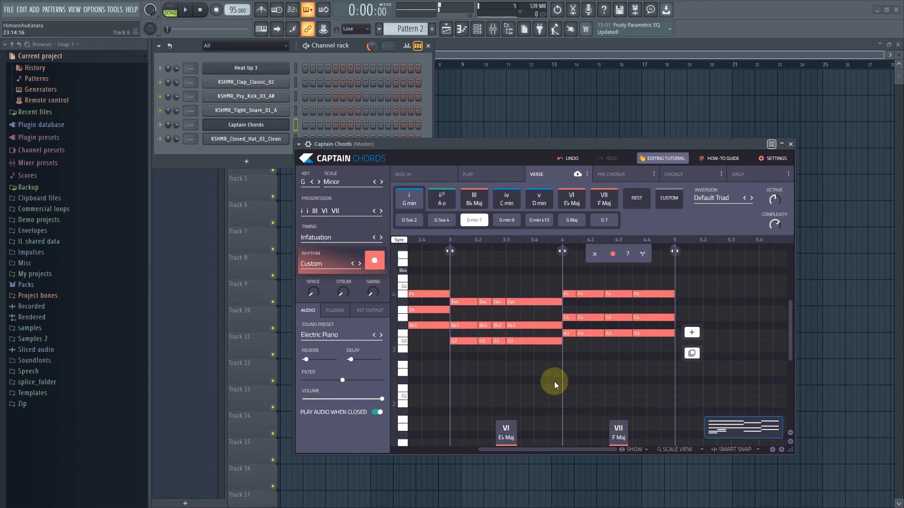
pyautogui.moveTo(553, 450); pyautogui.dragTo(428, 447)
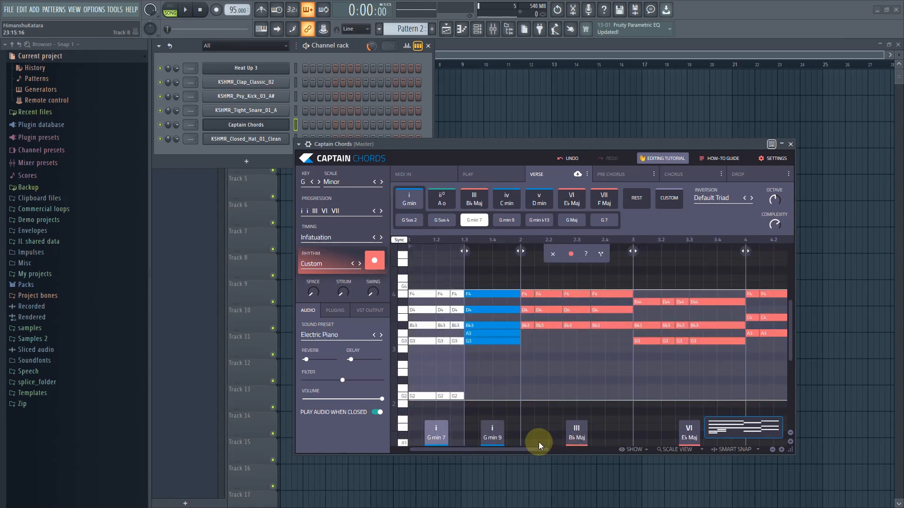
pyautogui.moveTo(541, 450); pyautogui.dragTo(597, 450)
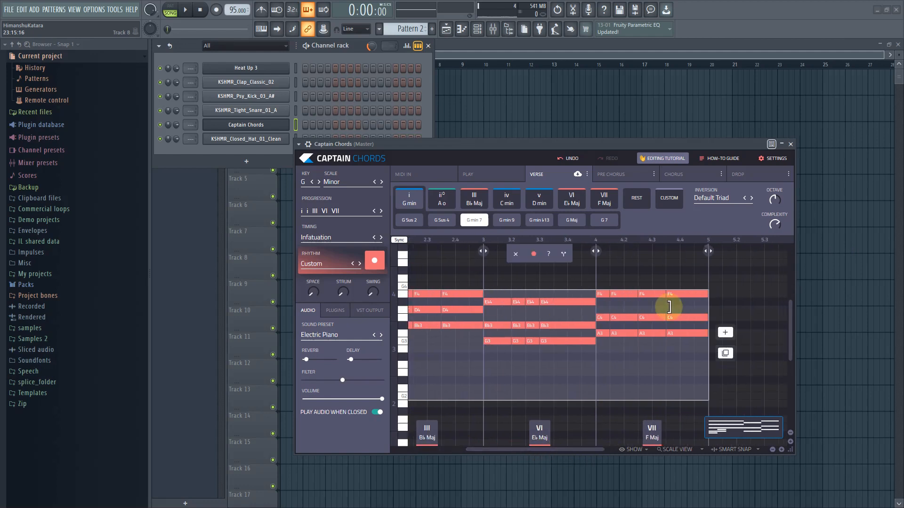
pyautogui.moveTo(774, 224)
pyautogui.mouseDown()
pyautogui.moveTo(774, 233)
pyautogui.moveTo(774, 219)
pyautogui.mouseUp()
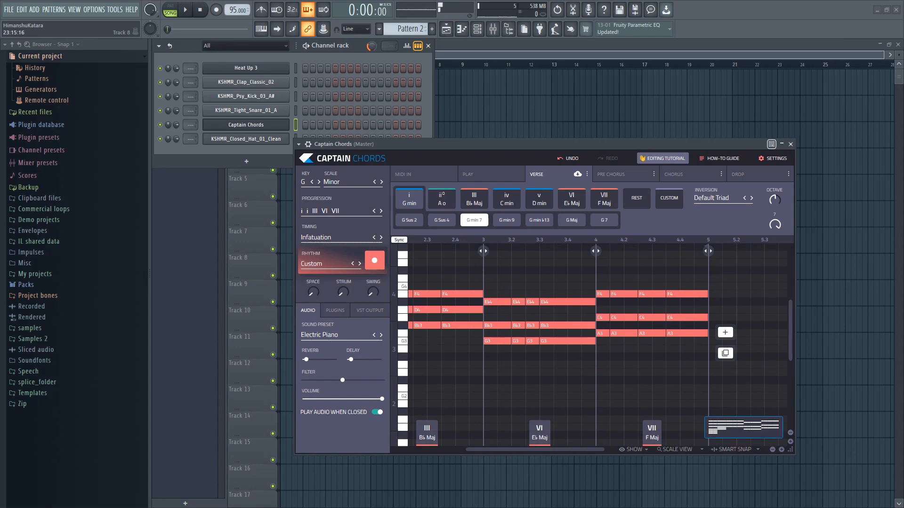
pyautogui.moveTo(774, 224); pyautogui.dragTo(774, 229)
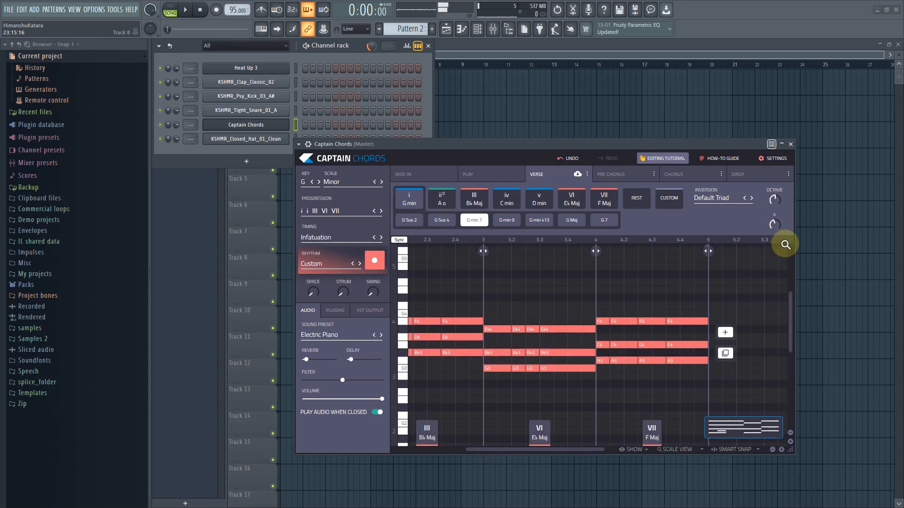
# - Raise the Complexity of the G min 9, III B♭ Maj and VI E♭ Maj chords to add lower notes
pyautogui.moveTo(488, 449); pyautogui.dragTo(394, 454)
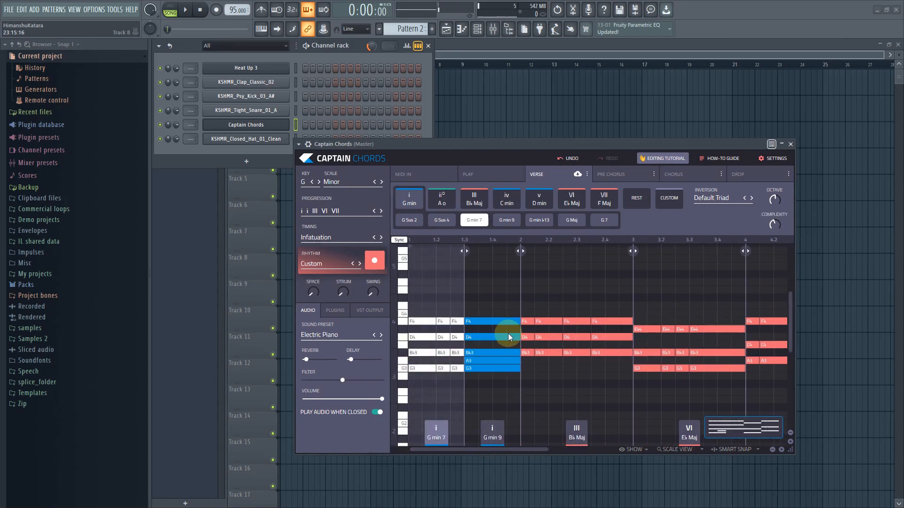
pyautogui.click(506, 281)
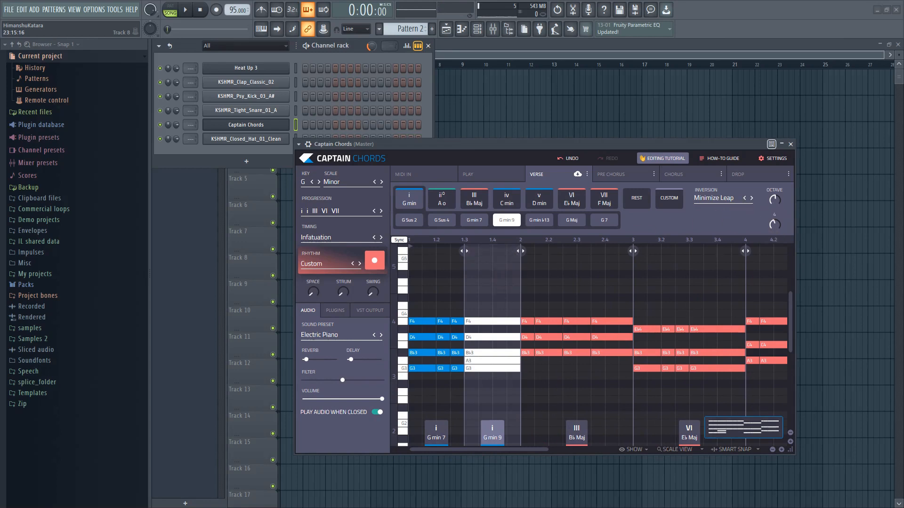
pyautogui.moveTo(774, 224); pyautogui.dragTo(774, 219)
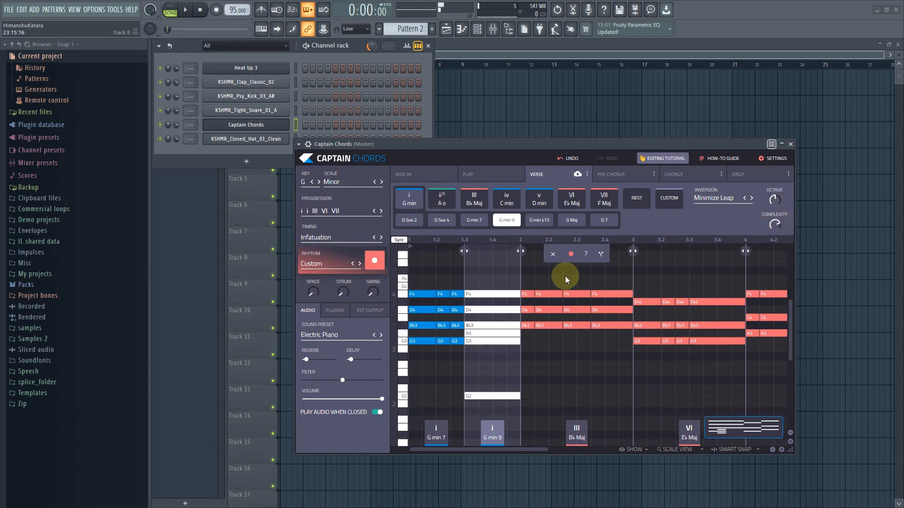
pyautogui.click(551, 365)
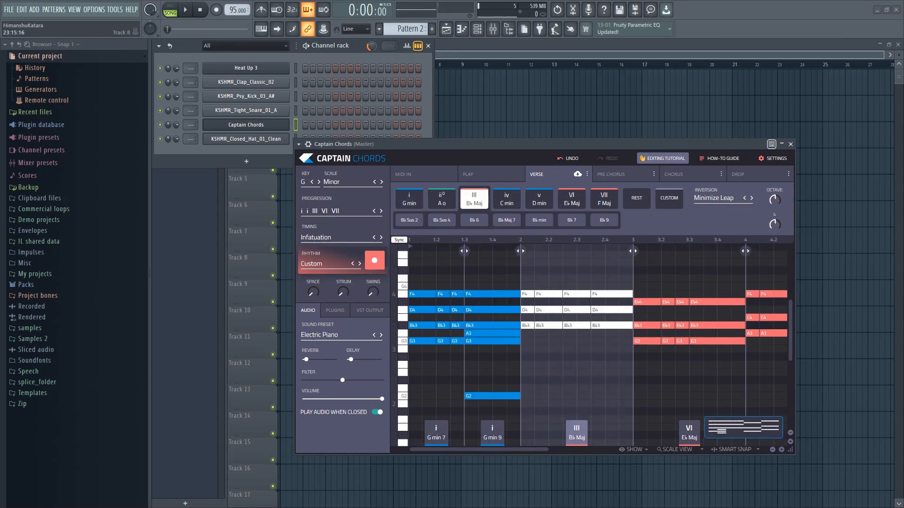
pyautogui.moveTo(773, 225); pyautogui.dragTo(775, 206)
pyautogui.click(655, 374)
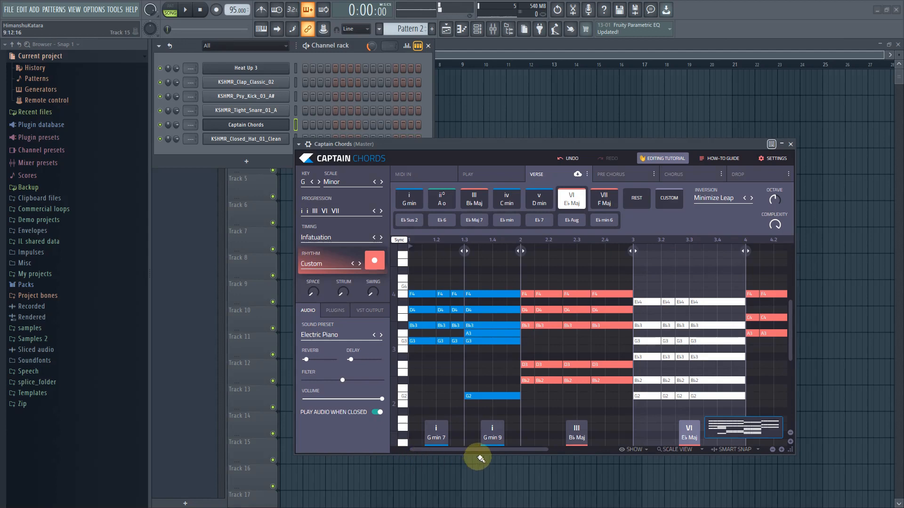
# - Try higher Octave settings on the VI E♭ Maj chord
pyautogui.moveTo(481, 449); pyautogui.dragTo(568, 447)
pyautogui.moveTo(665, 391)
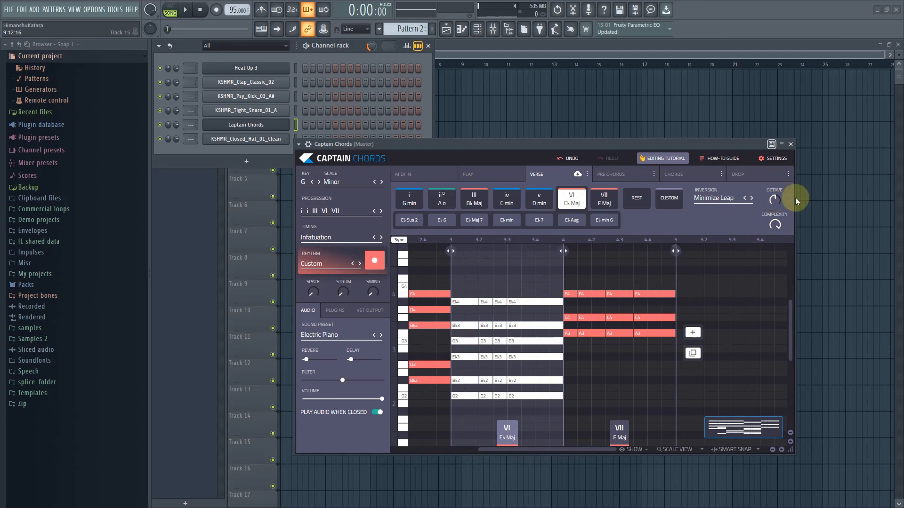
pyautogui.moveTo(774, 200); pyautogui.dragTo(775, 190)
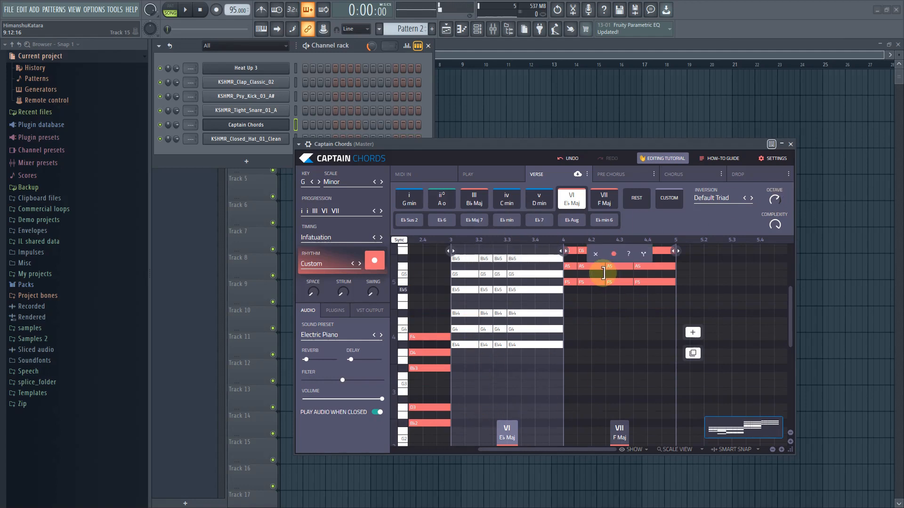
pyautogui.scroll(2, 613, 403)
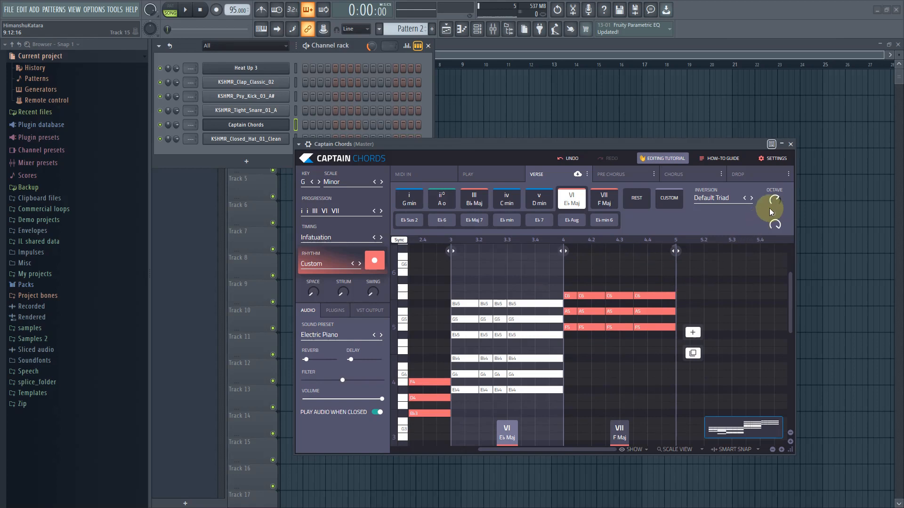
pyautogui.scroll(-1, 774, 199)
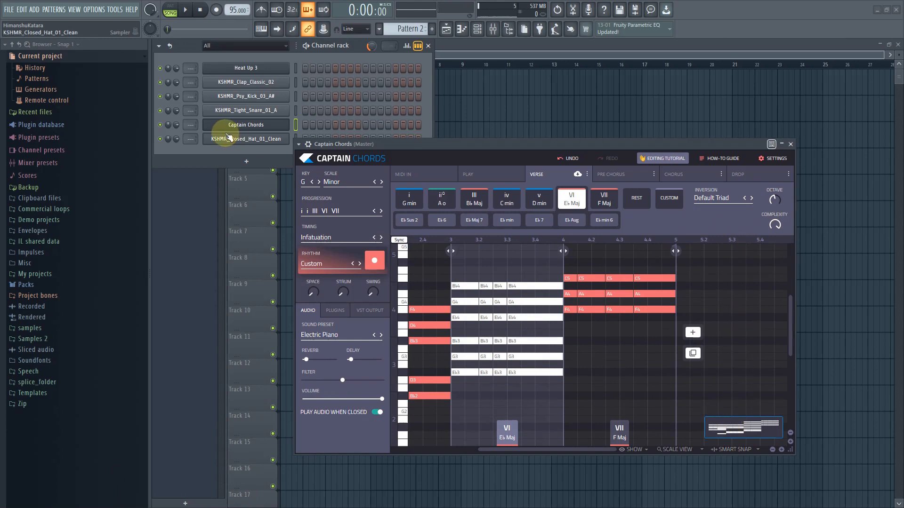
# - Delete the Captain Chords channel from the Channel rack and confirm the deletion
pyautogui.click(465, 52)
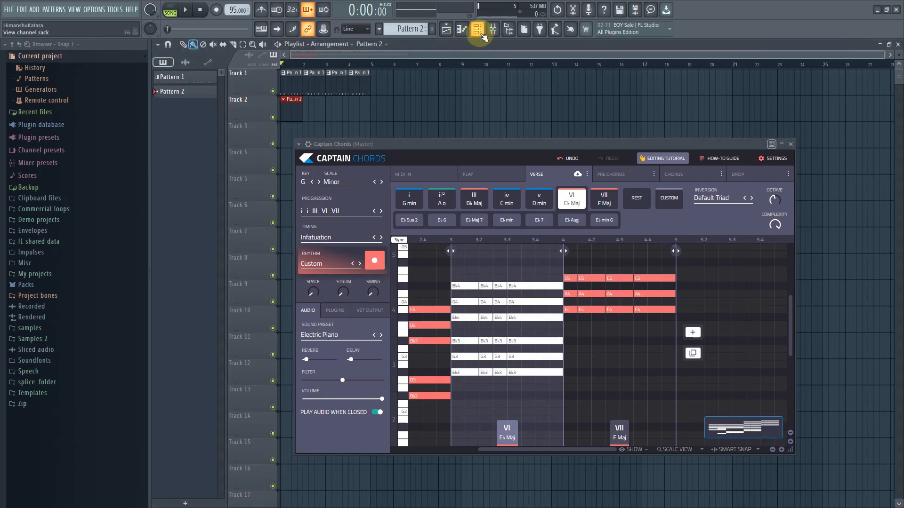
pyautogui.click(481, 34)
pyautogui.rightClick(246, 127)
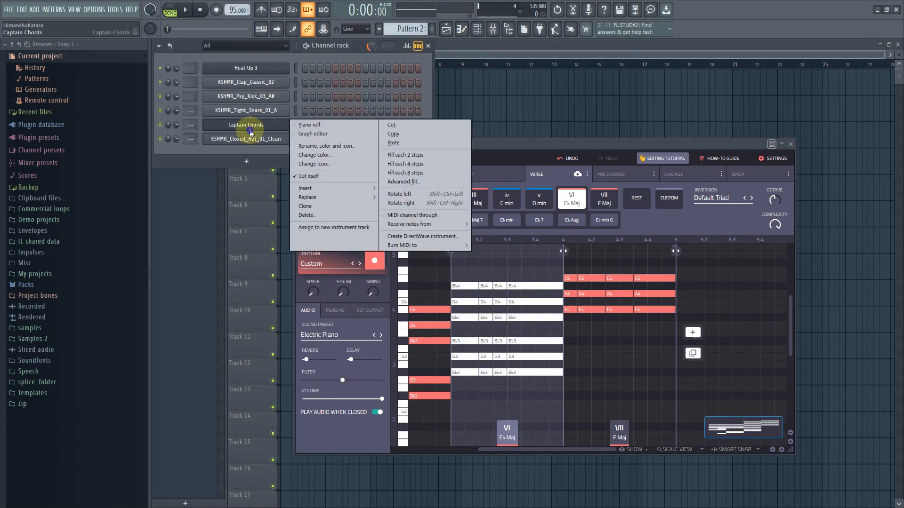
pyautogui.click(305, 215)
pyautogui.click(504, 289)
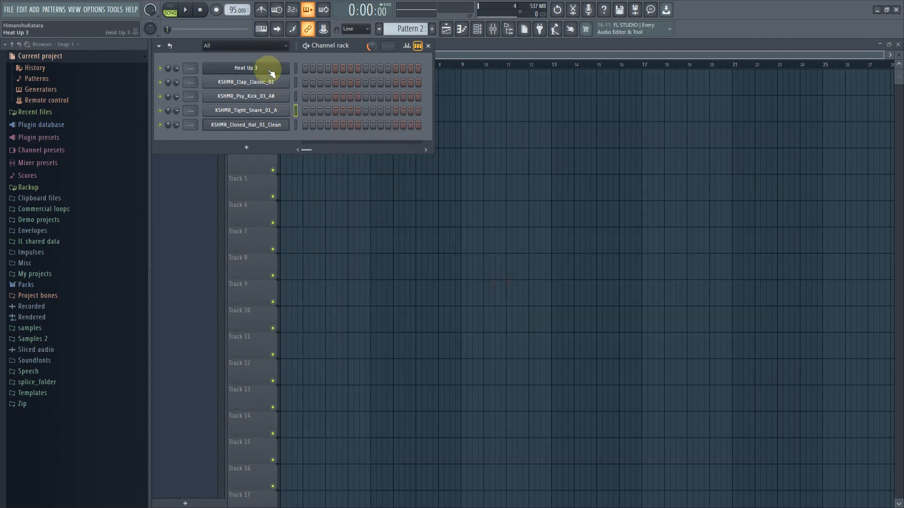
# - Paste the copied chord notes into the Heat Up 3 channel of Pattern 2 and show them in the piano roll
pyautogui.rightClick(270, 71)
pyautogui.click(397, 87)
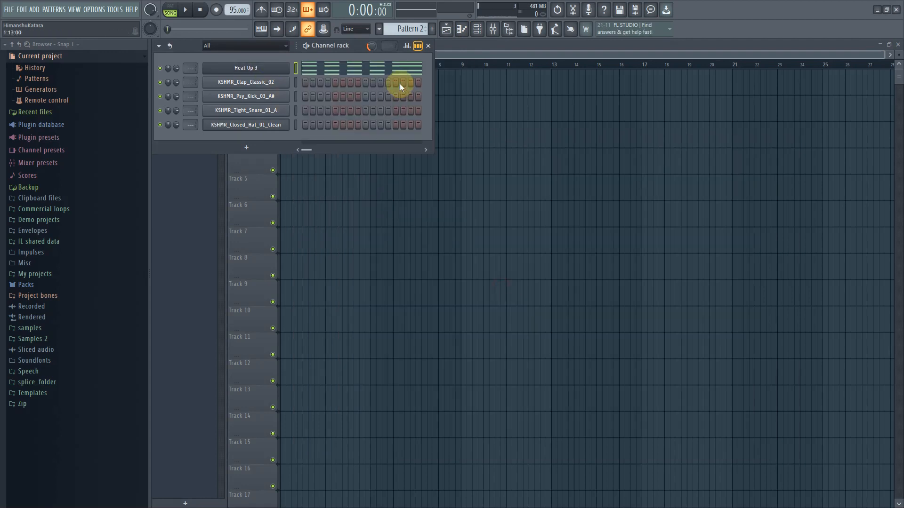
pyautogui.click(456, 49)
pyautogui.click(471, 32)
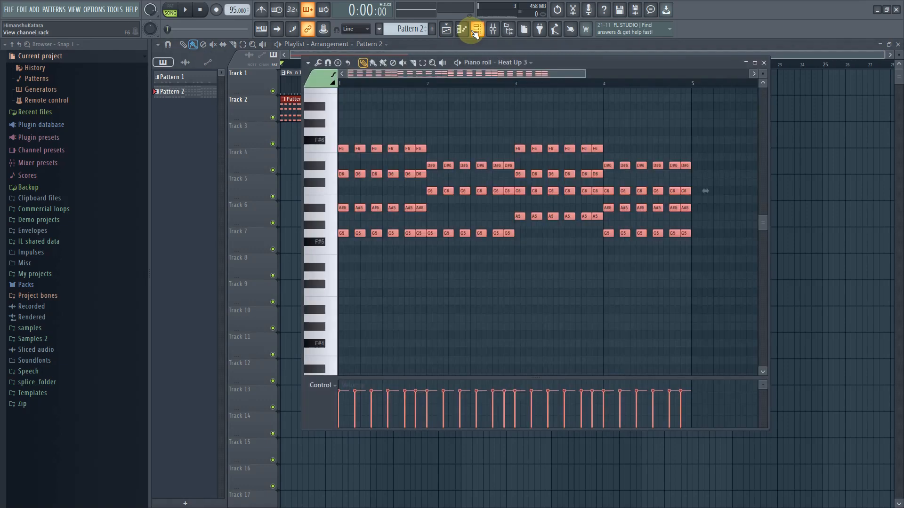
# - Insert a second Heat Up 3 instrument above the existing Heat Up 3 channel and show its BASS presets
pyautogui.click(477, 32)
pyautogui.rightClick(266, 70)
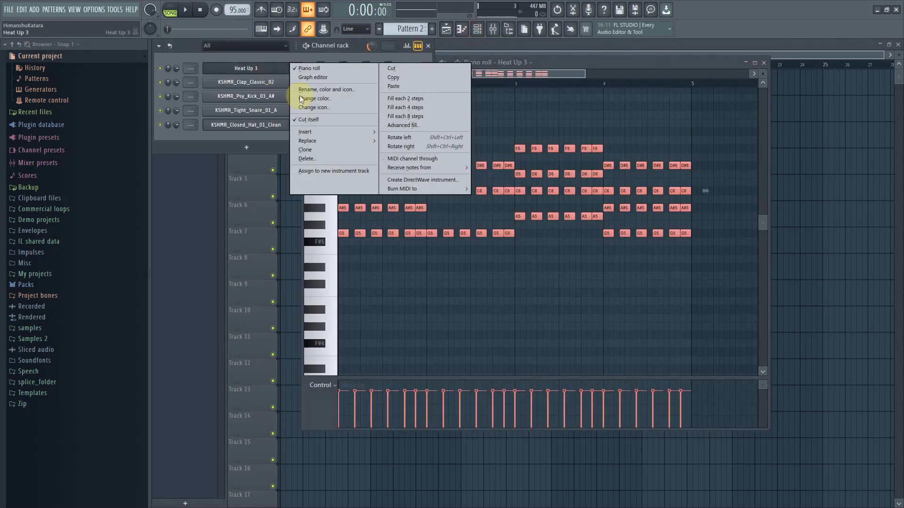
pyautogui.moveTo(317, 130)
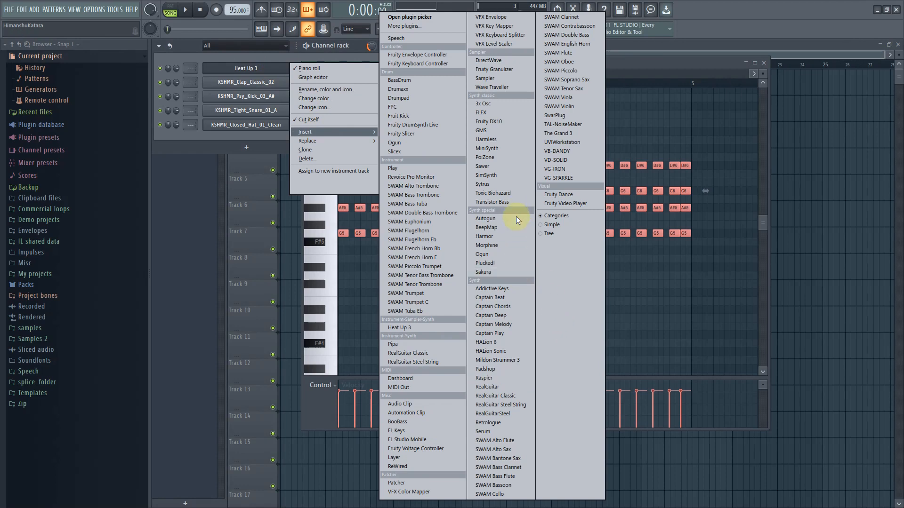
pyautogui.click(447, 326)
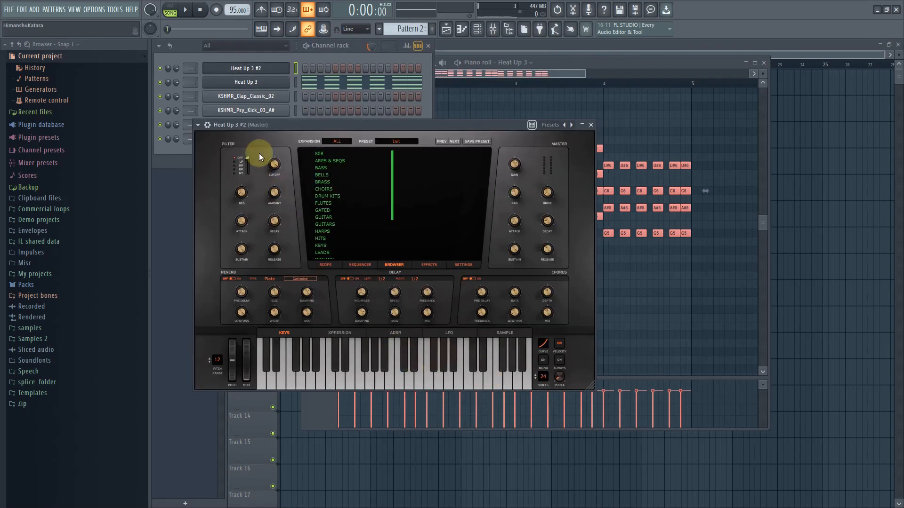
pyautogui.click(320, 169)
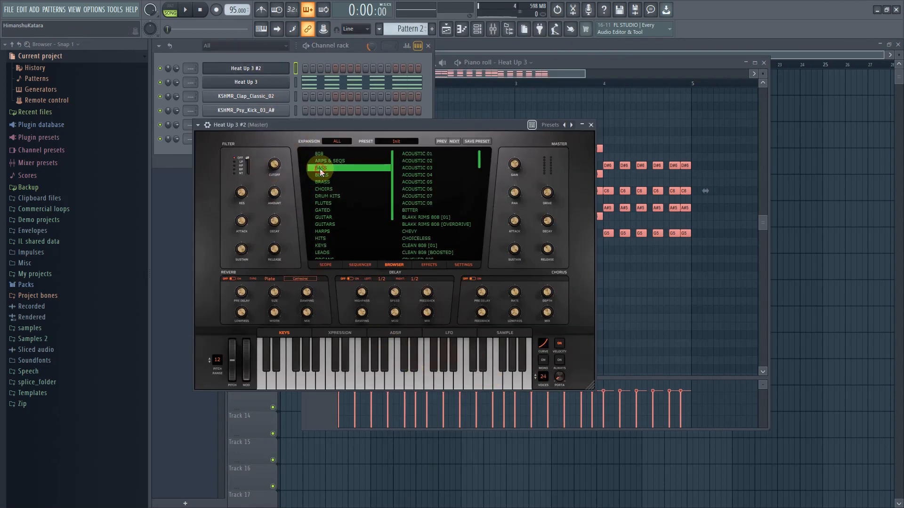
# - Add a G5 note at the start of bar 1 in Heat Up 3 #2 and load its CHOICELESS bass preset
pyautogui.rightClick(265, 70)
pyautogui.click(306, 69)
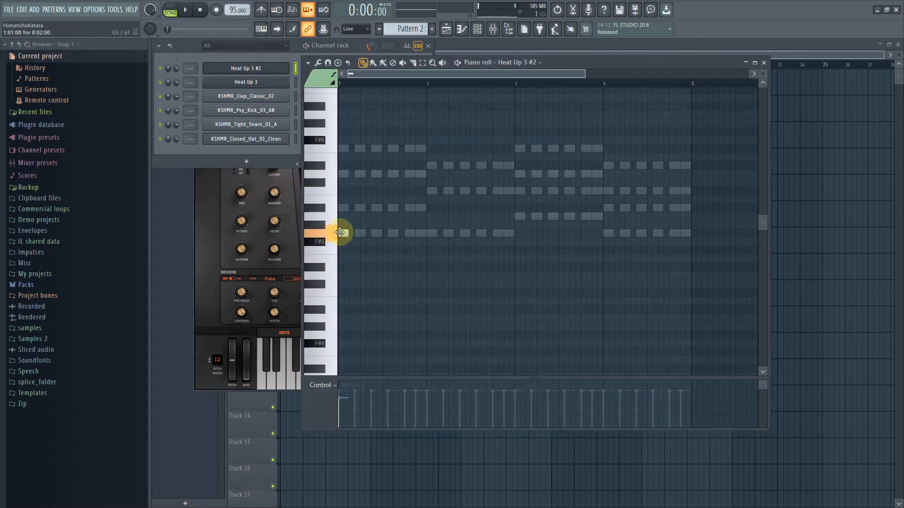
pyautogui.click(242, 69)
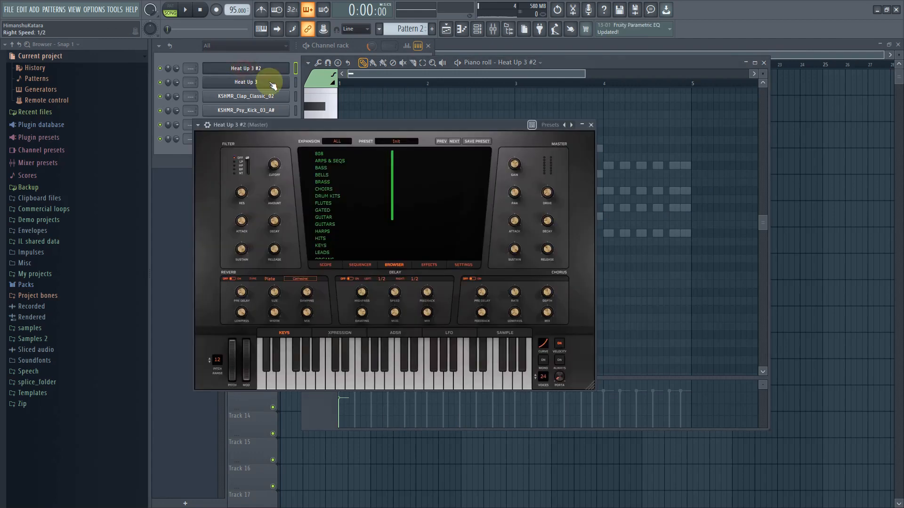
pyautogui.click(329, 167)
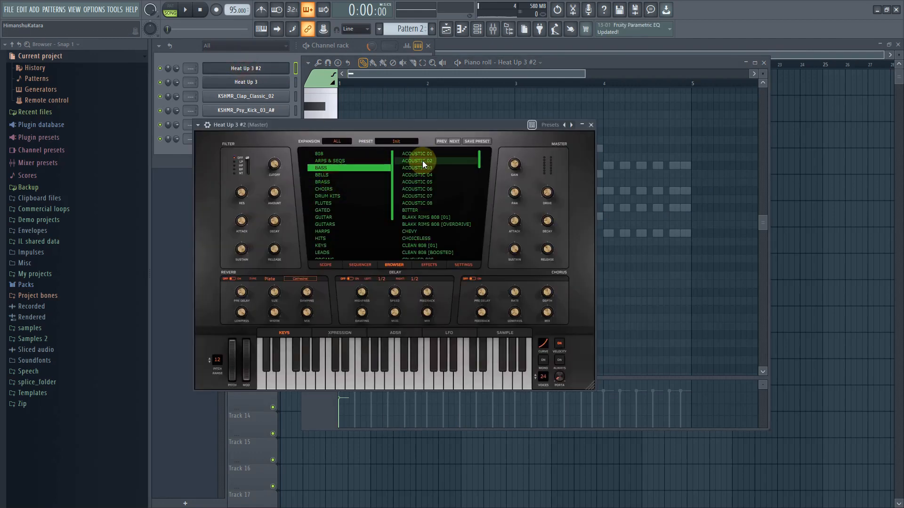
pyautogui.click(417, 218)
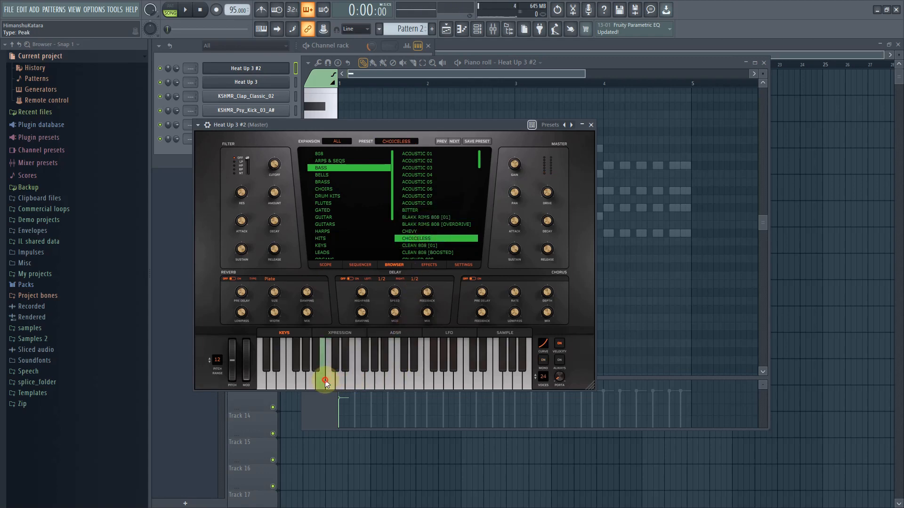
# - Fill the rest of bar 1 in Heat Up 3 #2 with G5 notes following the ghost chords' rhythm
pyautogui.click(267, 58)
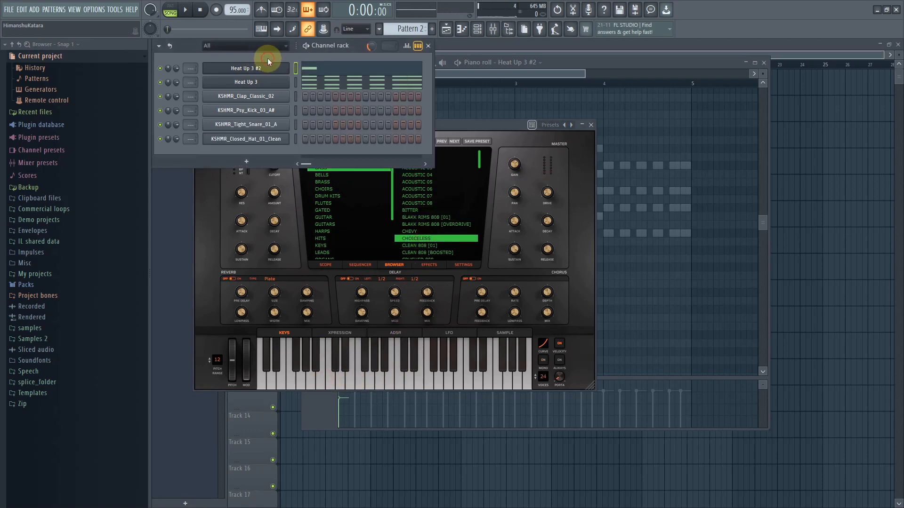
pyautogui.click(320, 70)
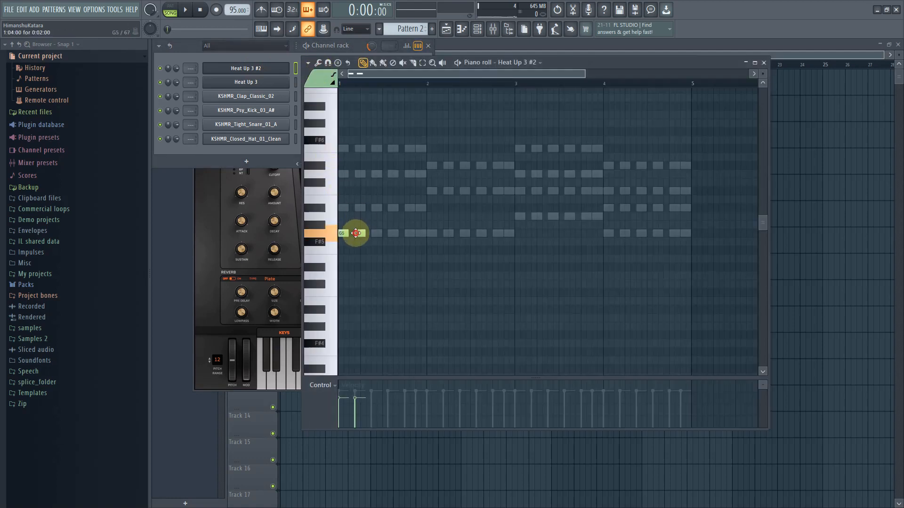
pyautogui.click(356, 233)
pyautogui.click(395, 233)
pyautogui.click(408, 233)
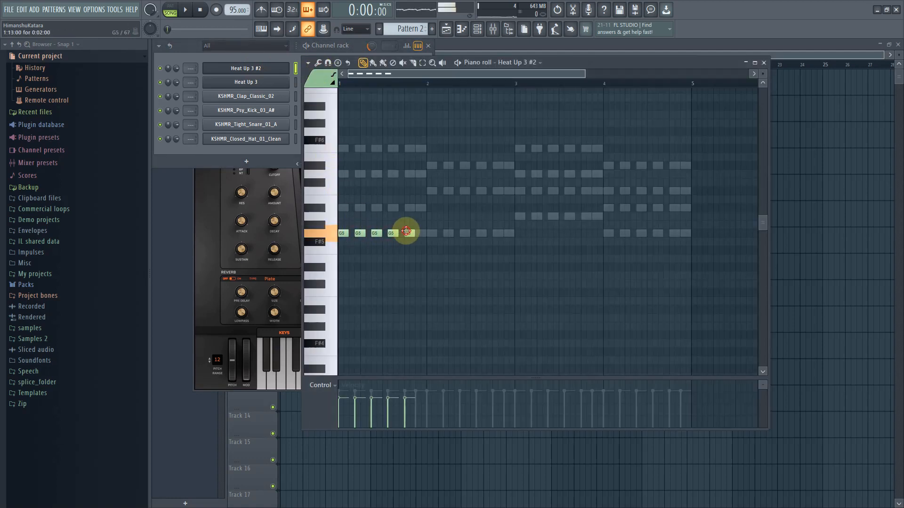
pyautogui.click(419, 234)
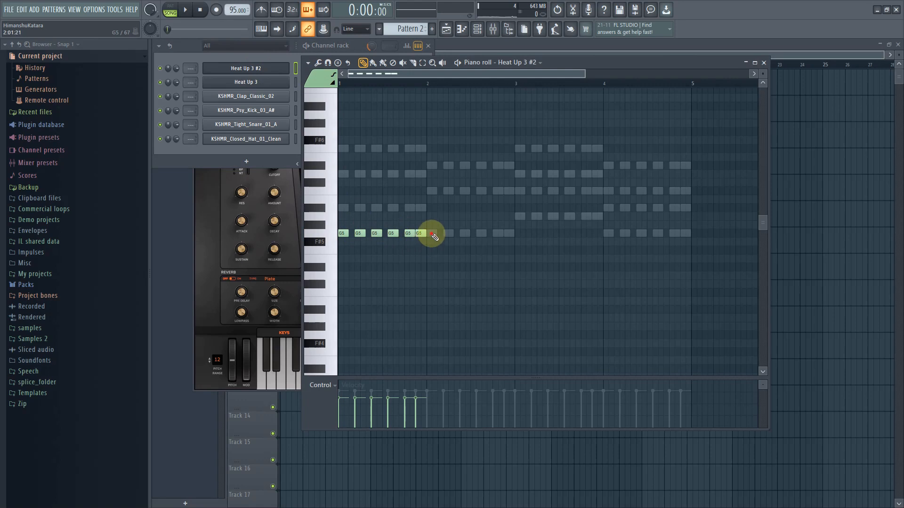
# - Add six C6 bass notes in bar 2, aligned with the ghost chord notes
pyautogui.moveTo(433, 235); pyautogui.dragTo(431, 191)
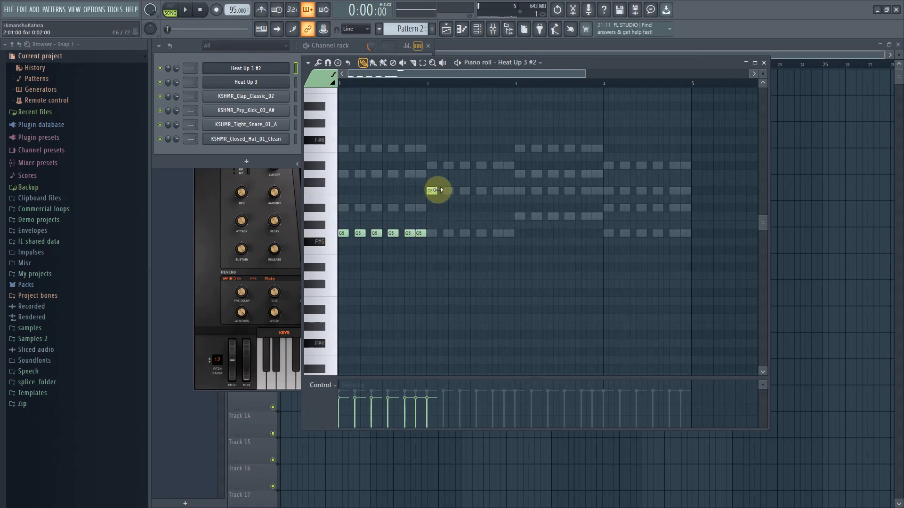
pyautogui.click(447, 190)
pyautogui.click(464, 191)
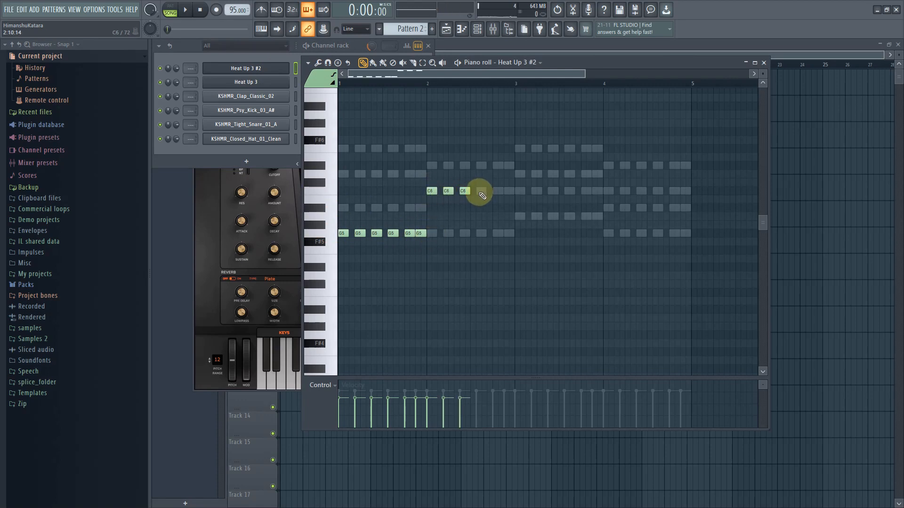
pyautogui.click(479, 190)
pyautogui.click(497, 191)
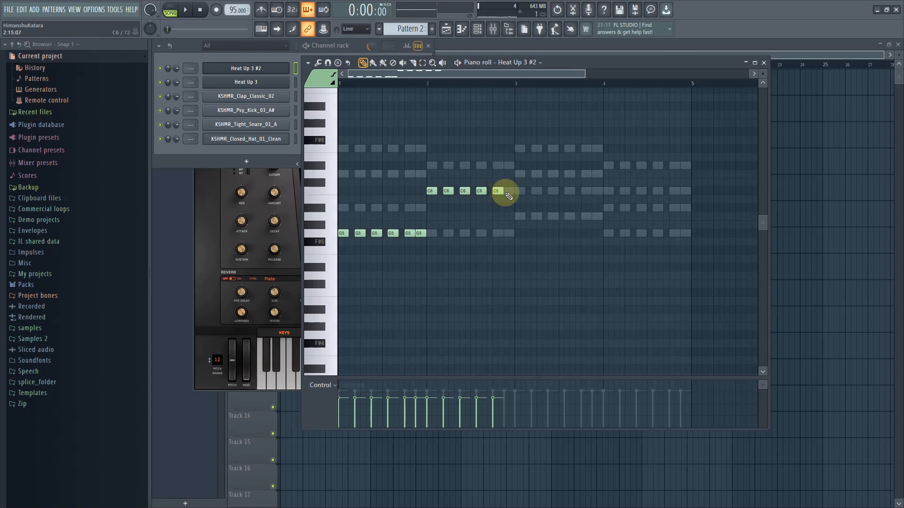
pyautogui.click(507, 191)
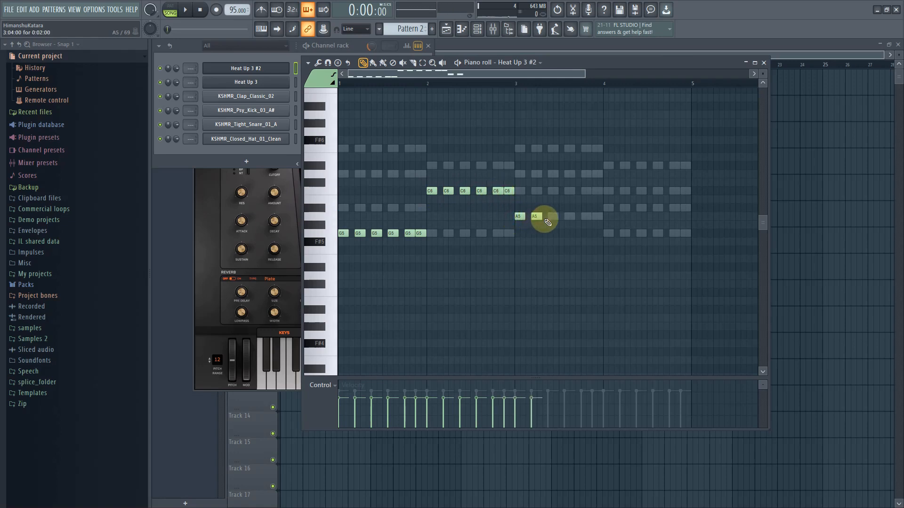
# - Complete the bassline with A5 notes in bar 3 and A#5 notes in bar 4, matching the chord rhythm
pyautogui.click(547, 218)
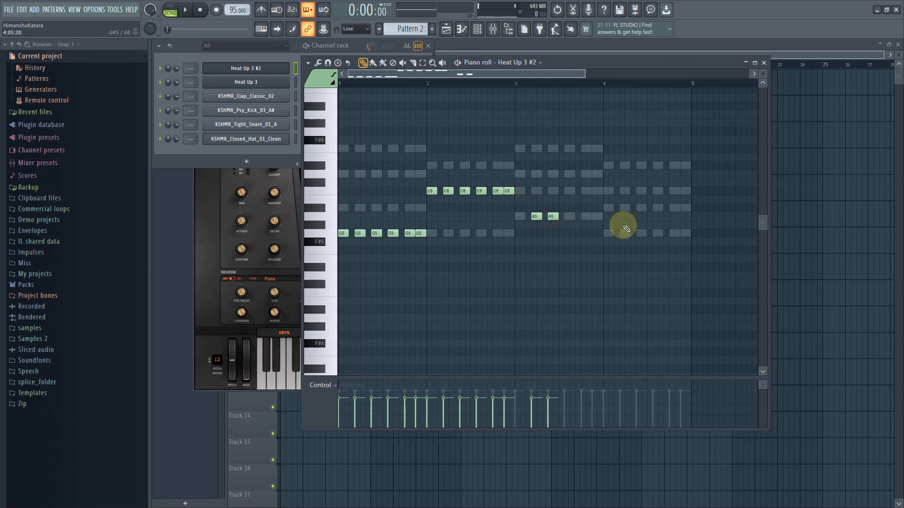
pyautogui.rightClick(551, 217)
pyautogui.rightClick(531, 217)
pyautogui.moveTo(537, 216); pyautogui.dragTo(604, 207)
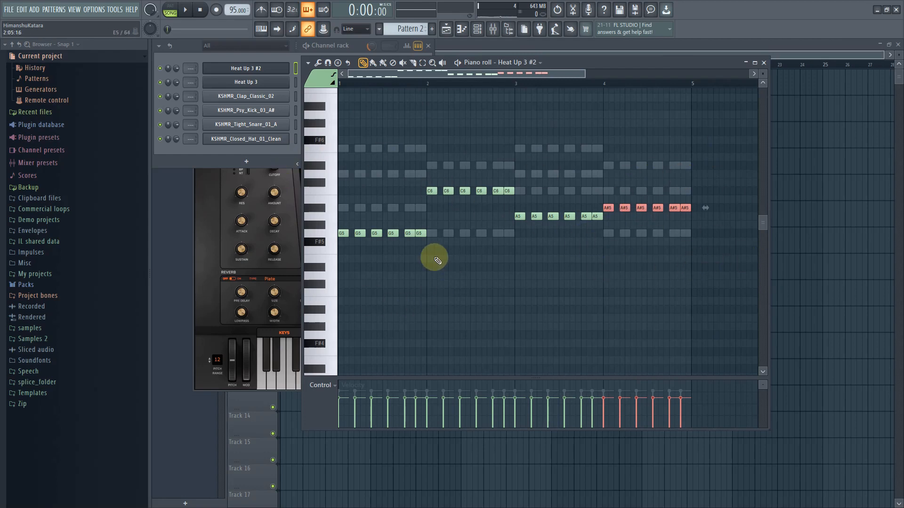
pyautogui.click(735, 293)
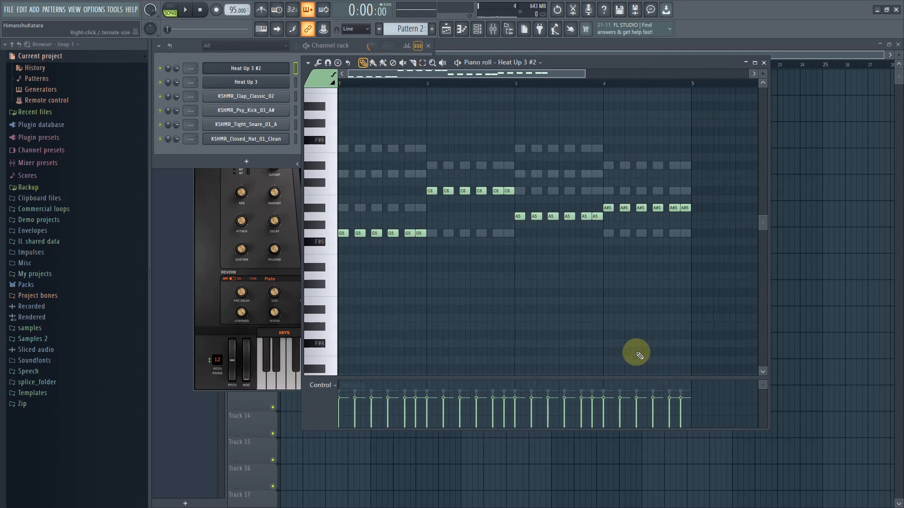
# - Examine the piano roll's helper options for the Ghost channels setting
pyautogui.click(308, 63)
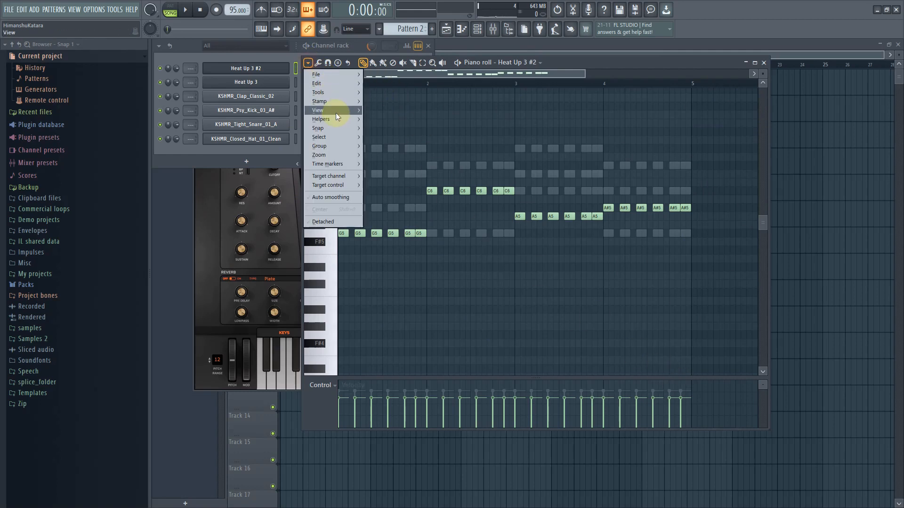
pyautogui.moveTo(335, 112)
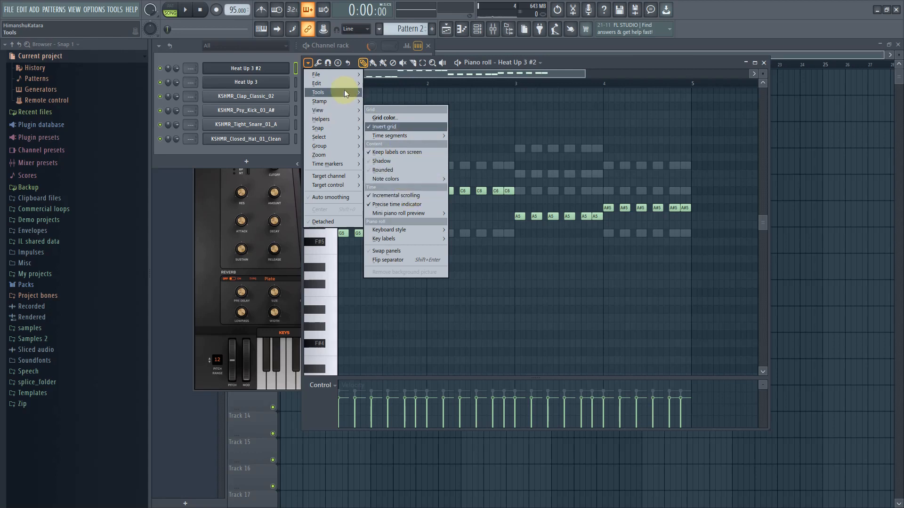
pyautogui.moveTo(343, 82)
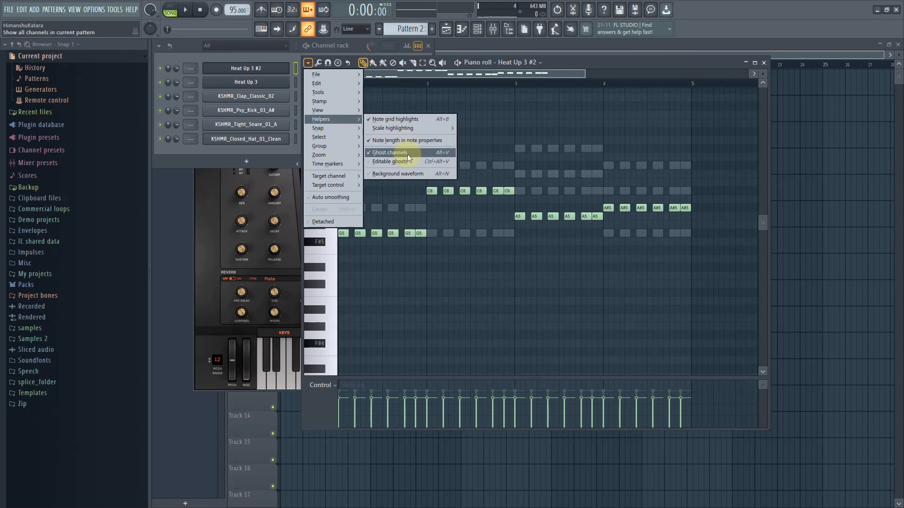
pyautogui.click(546, 75)
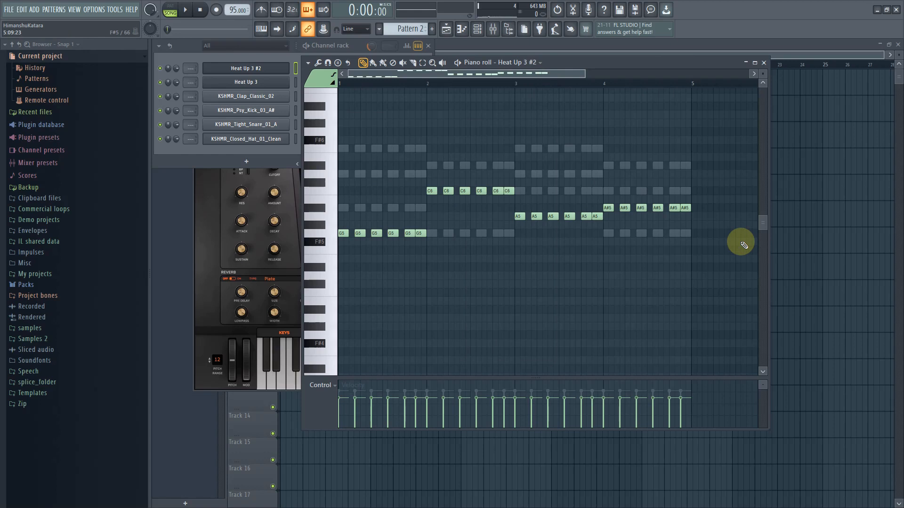
# - Transpose all bassline notes down one octave and play Pattern 2 together with the chords
pyautogui.hotkey('ctrl', 'Down')
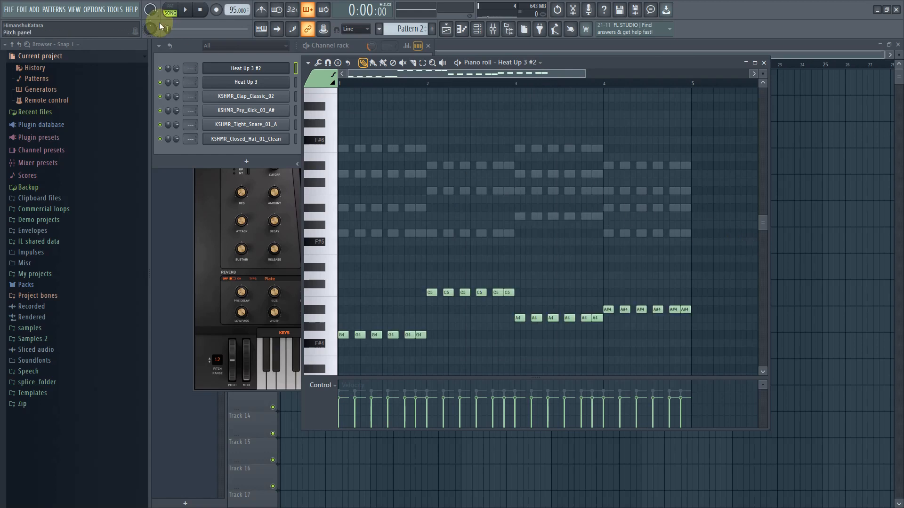
pyautogui.click(182, 10)
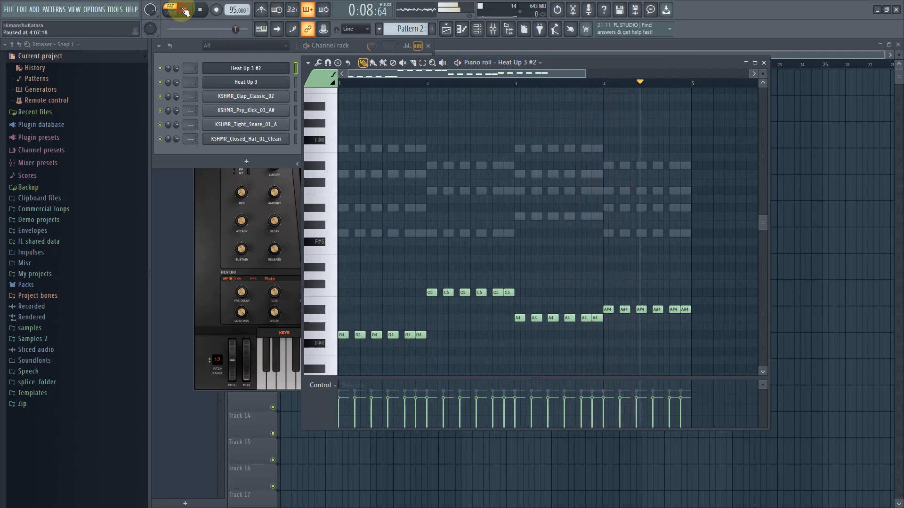
pyautogui.click(184, 10)
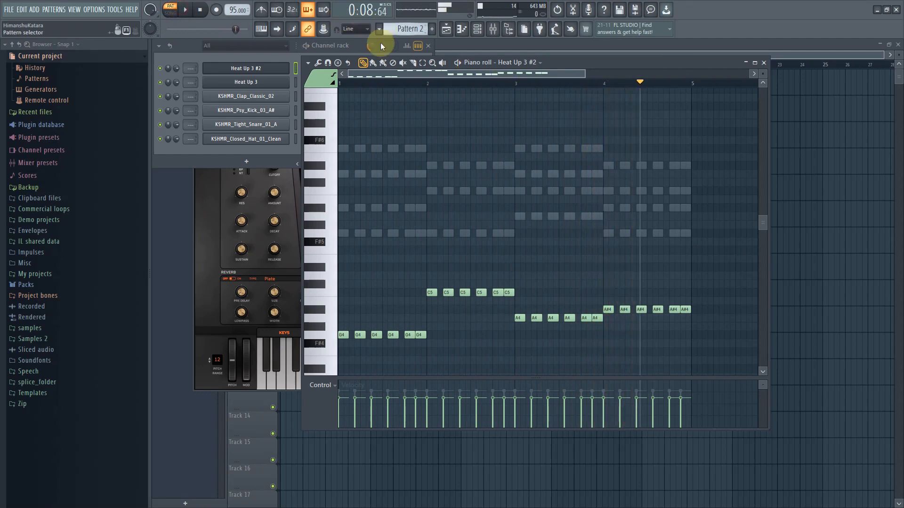
# - Cut the Heat Up 3 #2 notes from Pattern 2 and paste them into the same channel of a new Pattern 3
pyautogui.click(260, 71)
pyautogui.rightClick(275, 69)
pyautogui.click(390, 70)
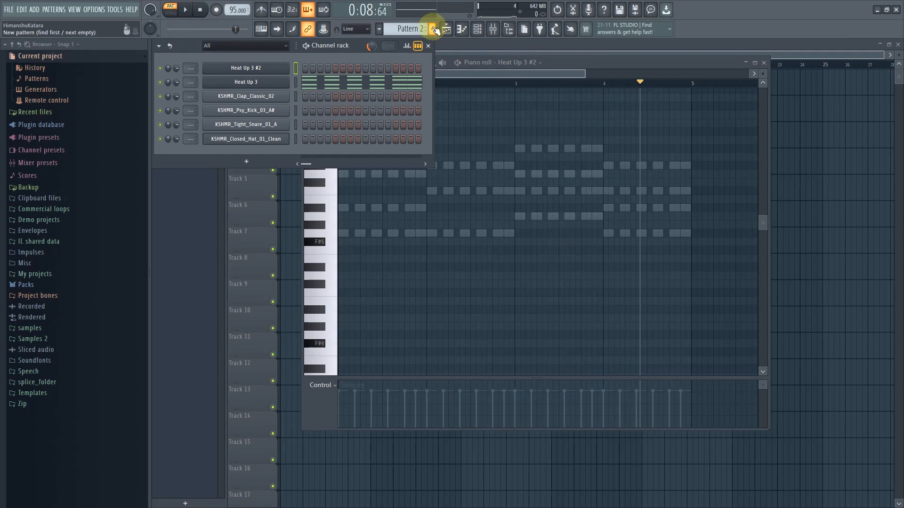
pyautogui.click(435, 31)
pyautogui.rightClick(238, 64)
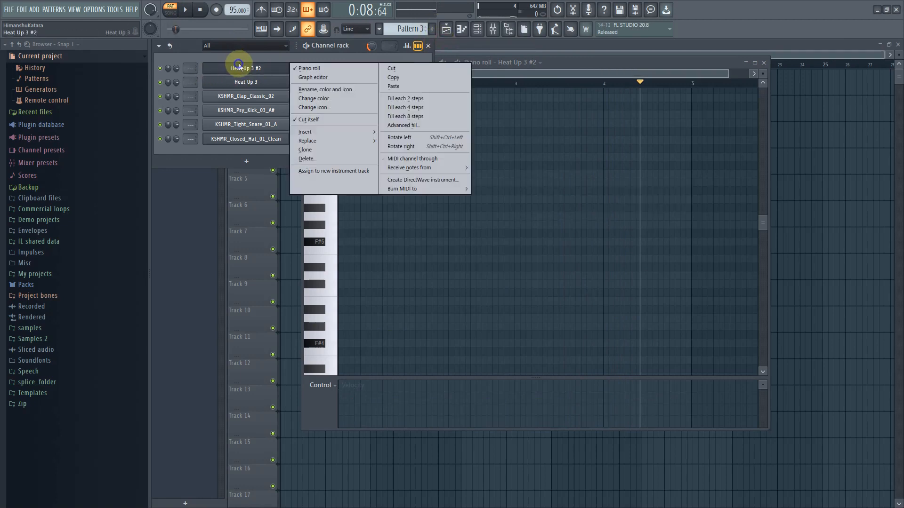
pyautogui.click(403, 86)
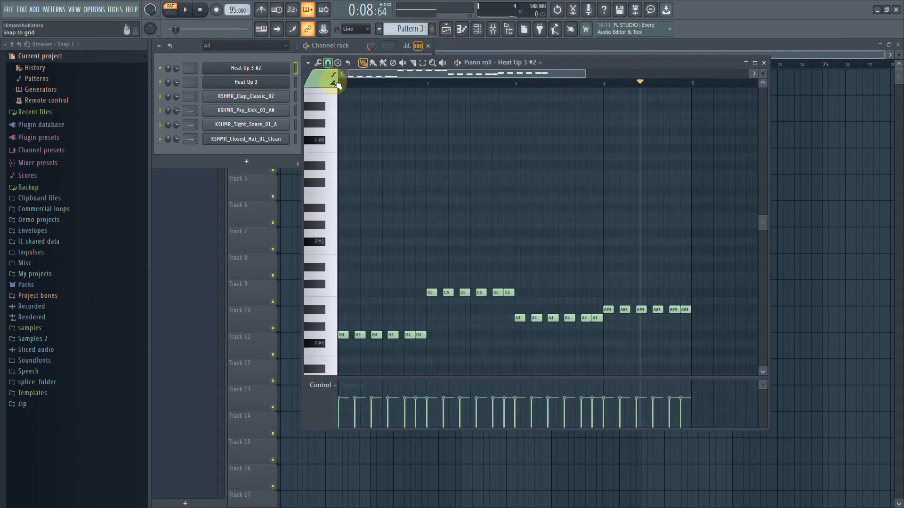
# - Replace the third G4 note of bar 1 with two half-length G4 notes and play Pattern 3
pyautogui.moveTo(581, 75); pyautogui.dragTo(428, 137)
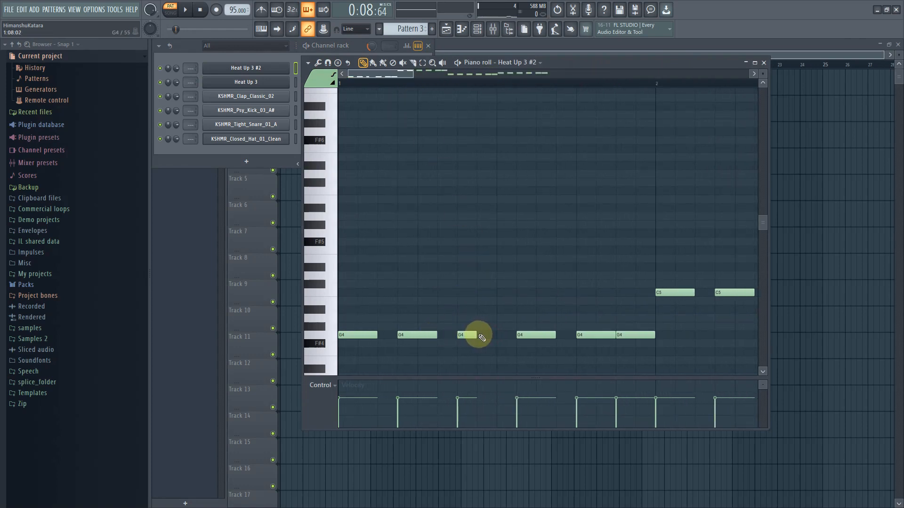
pyautogui.click(482, 336)
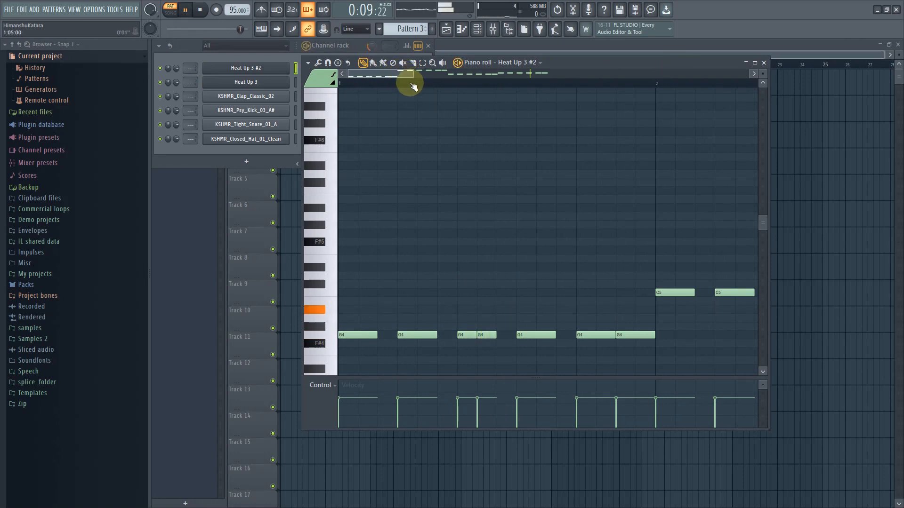
pyautogui.press('space')
# - Place Pattern 3 at bar 1 of Track 3 in the playlist and play the arrangement in song mode
pyautogui.click(168, 16)
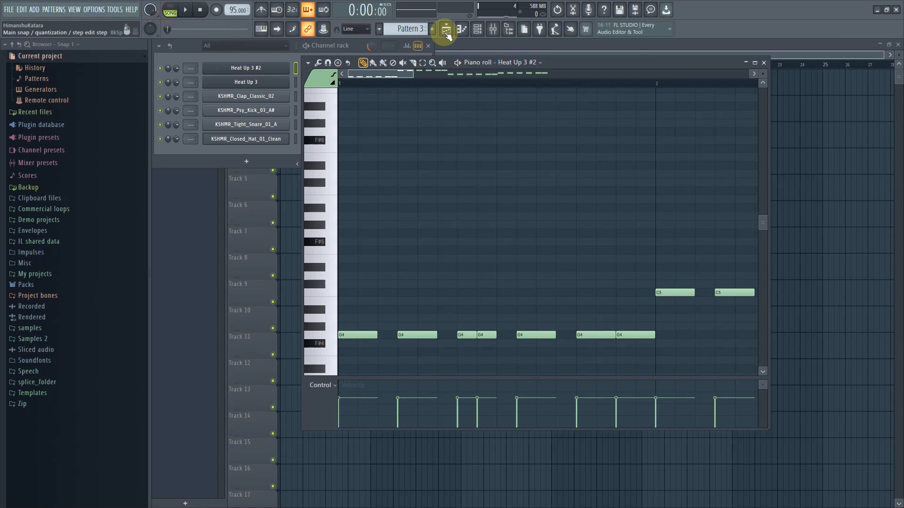
pyautogui.click(771, 52)
pyautogui.click(292, 141)
pyautogui.press('space')
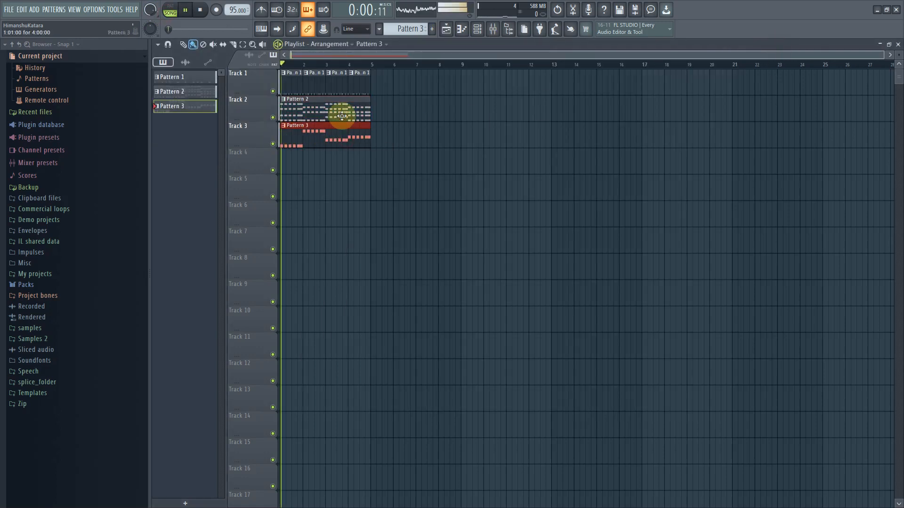
# - In Pattern 3's Heat Up 3 #2 bassline, replace the bar 2 notes with a copy of bar 1's split-note rhythm on C5
pyautogui.click(478, 29)
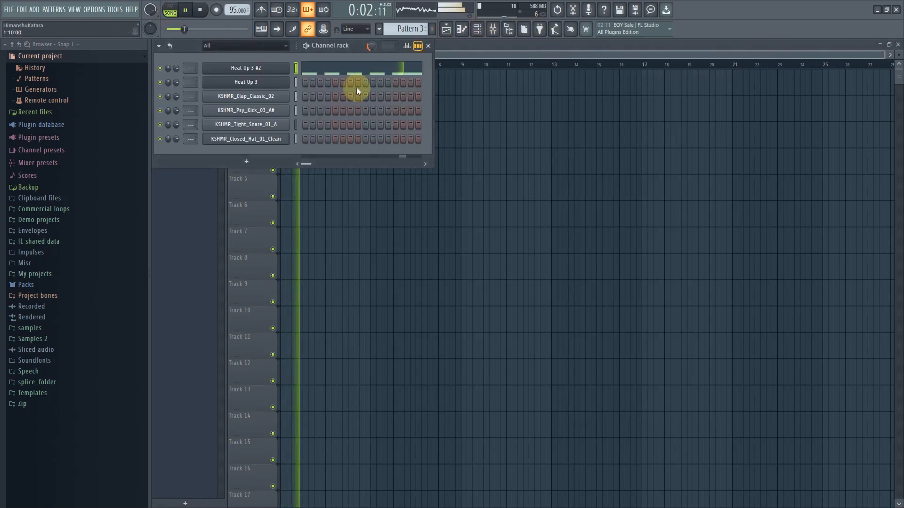
pyautogui.press('space')
pyautogui.click(352, 68)
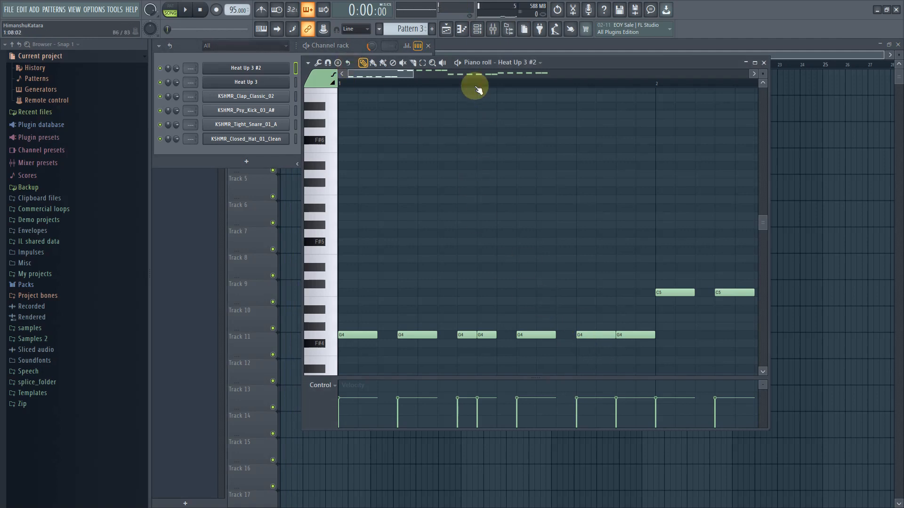
pyautogui.moveTo(412, 70); pyautogui.dragTo(533, 73)
pyautogui.moveTo(586, 274); pyautogui.dragTo(439, 292)
pyautogui.press('Delete')
pyautogui.moveTo(462, 364); pyautogui.dragTo(455, 292)
# - Replace the bar 3 bassline notes with a copy of the same split-note rhythm on A4
pyautogui.moveTo(577, 335); pyautogui.dragTo(665, 306)
pyautogui.press('Delete')
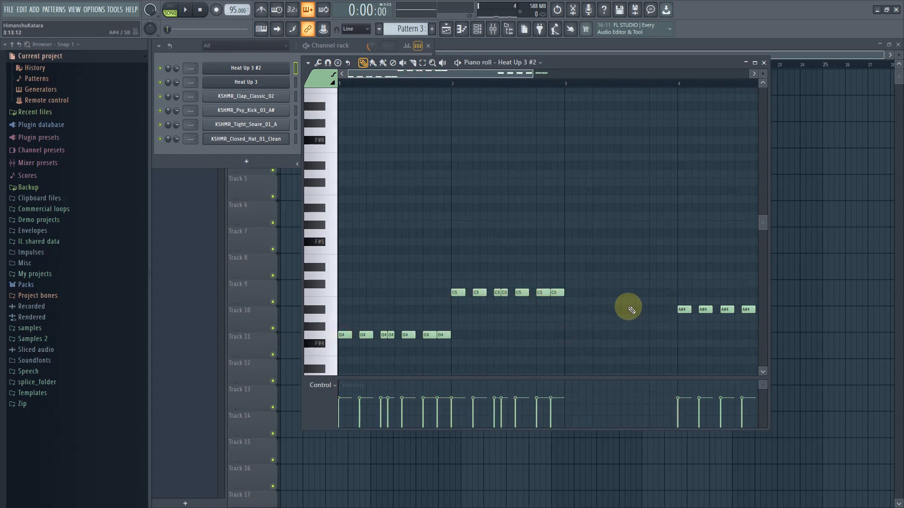
pyautogui.moveTo(589, 304); pyautogui.dragTo(570, 314)
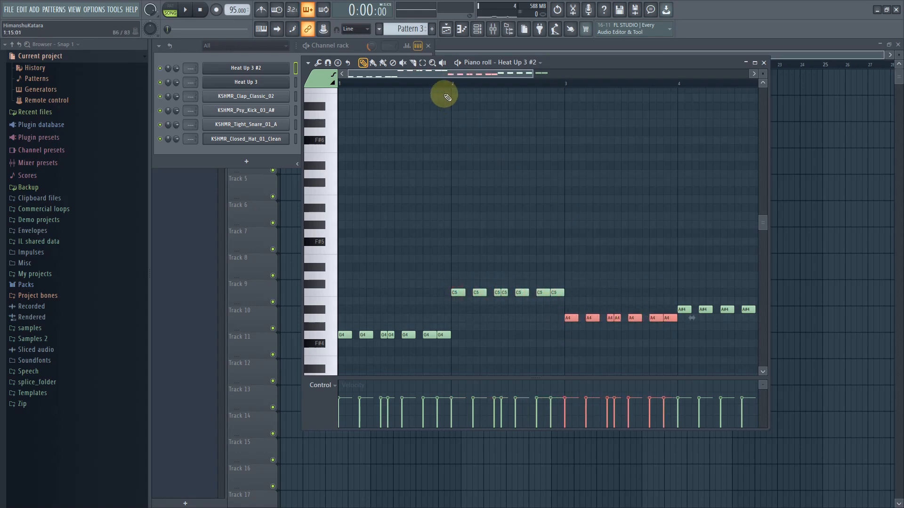
# - Replace the bar 4 bassline notes with the same rhythm on A#4 and play the arrangement
pyautogui.moveTo(466, 74); pyautogui.dragTo(514, 74)
pyautogui.moveTo(714, 353); pyautogui.dragTo(577, 293)
pyautogui.press('Delete')
pyautogui.moveTo(582, 339); pyautogui.dragTo(574, 309)
pyautogui.click(617, 340)
pyautogui.click(779, 45)
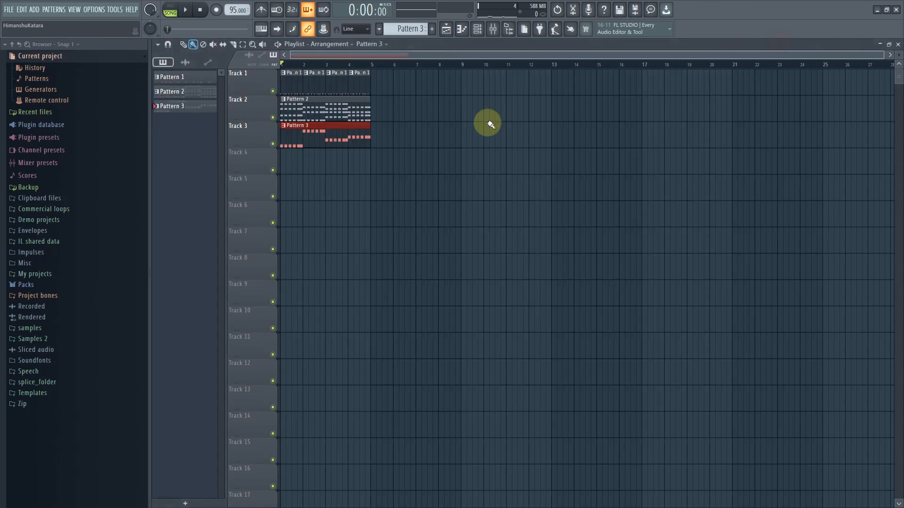
pyautogui.click(186, 9)
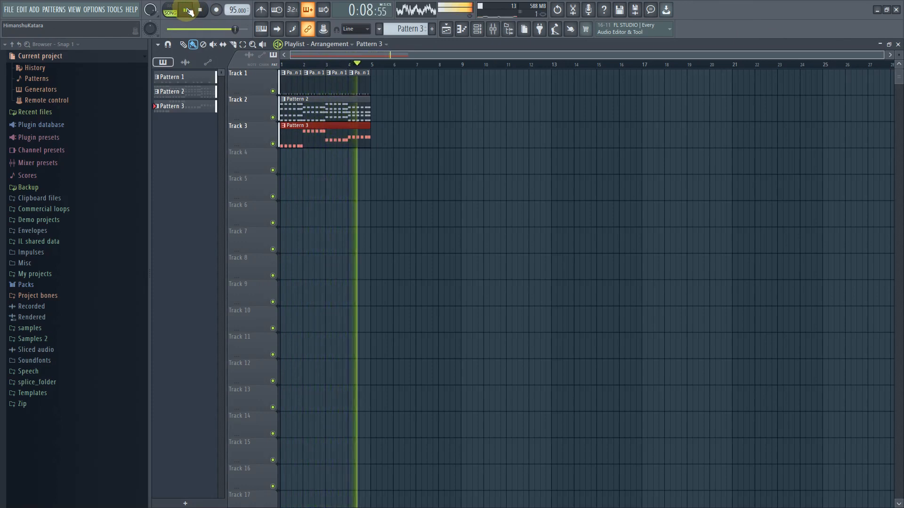
pyautogui.click(188, 10)
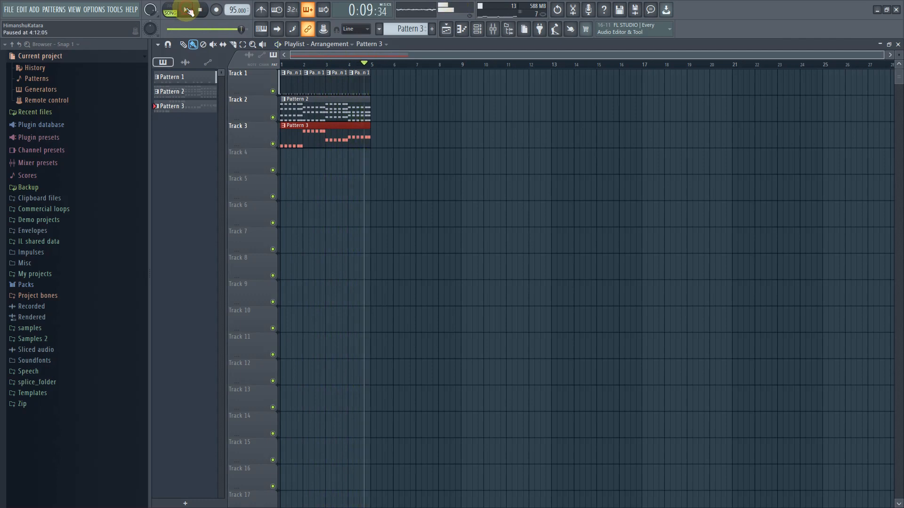
# - Insert another Heat Up 3 instrument above the Heat Up 3 #2 channel and create Pattern 4
pyautogui.click(477, 29)
pyautogui.rightClick(251, 68)
pyautogui.moveTo(323, 133)
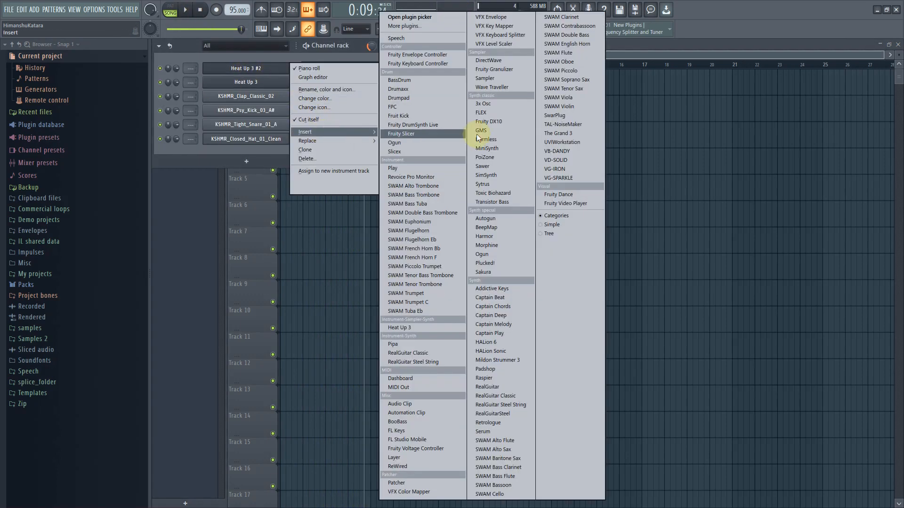
pyautogui.click(422, 329)
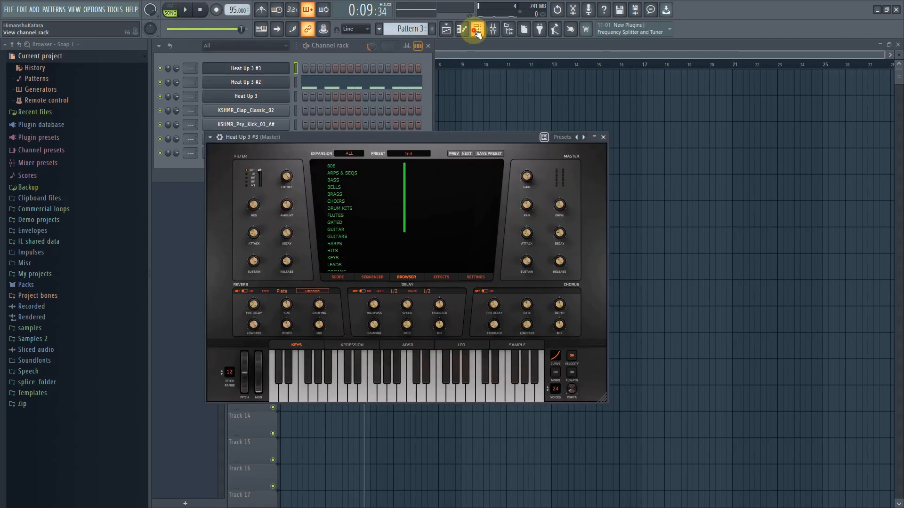
pyautogui.click(377, 89)
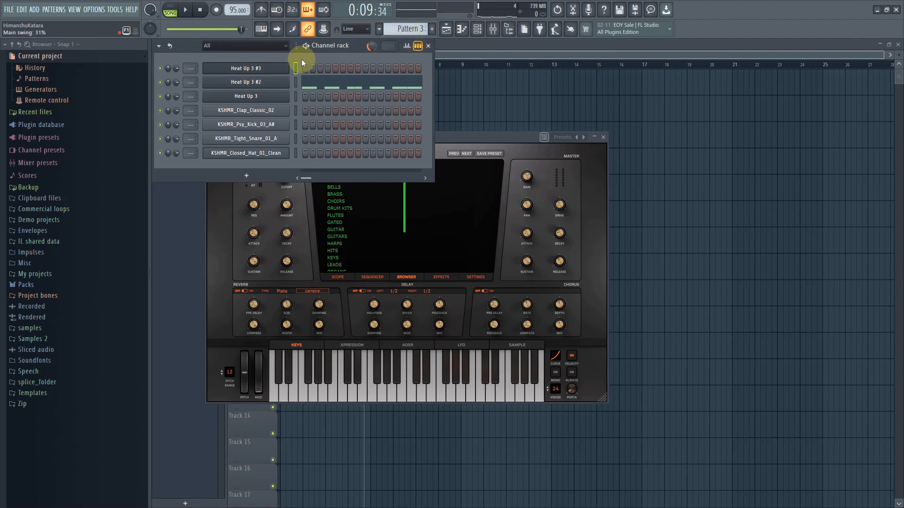
pyautogui.click(432, 29)
pyautogui.click(443, 40)
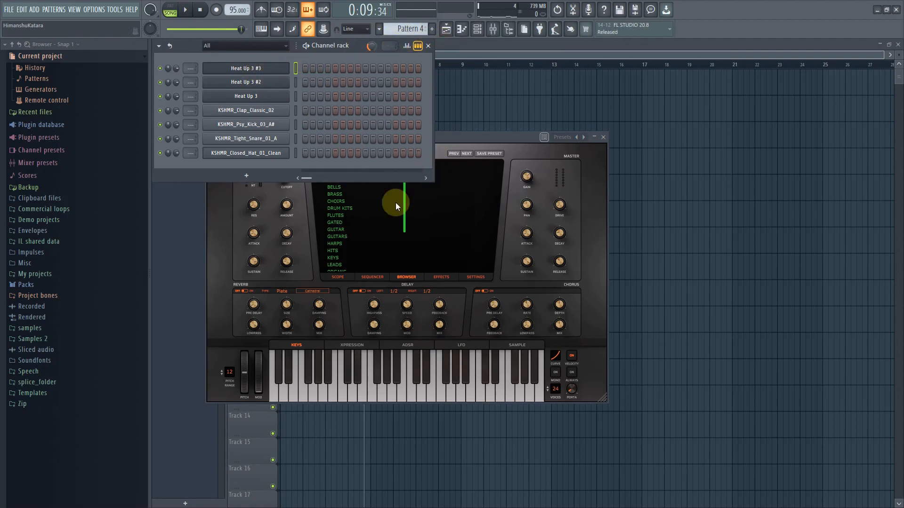
# - Load the 1982 preset from the Pads category into the new Heat Up 3 instance
pyautogui.click(369, 215)
pyautogui.click(351, 238)
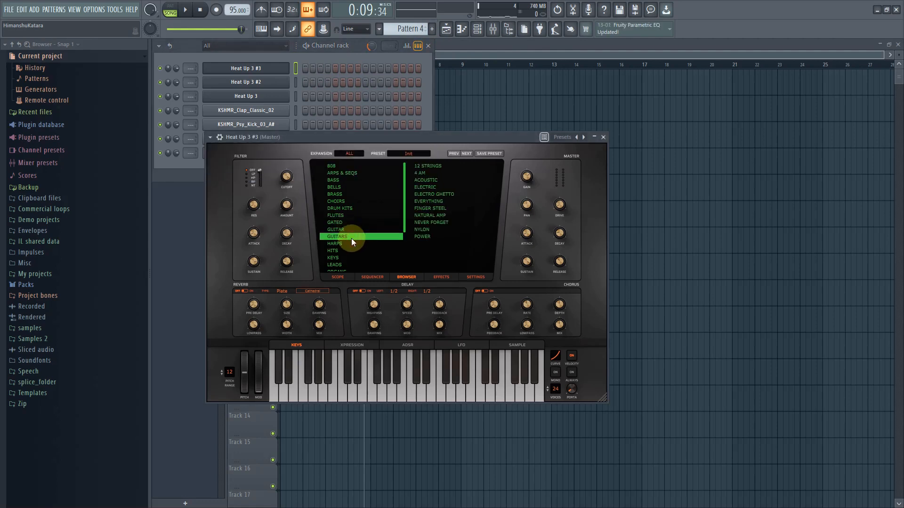
pyautogui.scroll(-3, 351, 238)
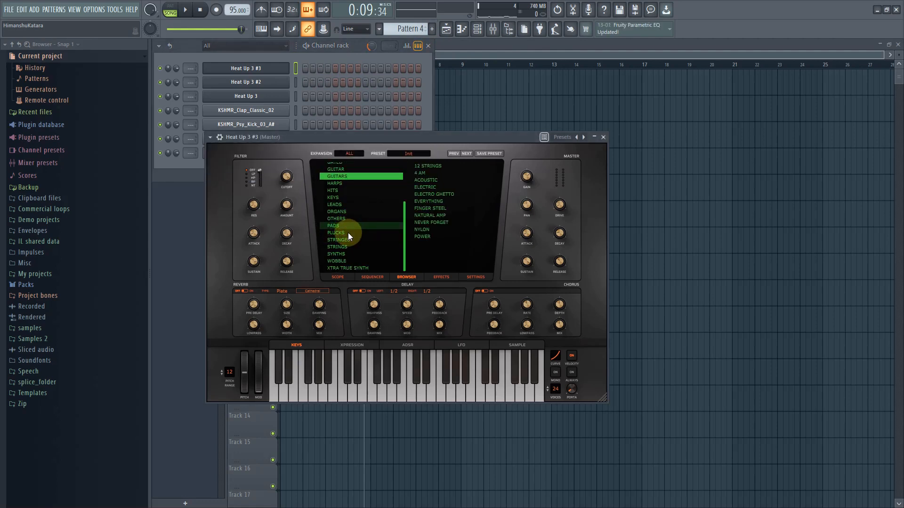
pyautogui.scroll(3, 357, 236)
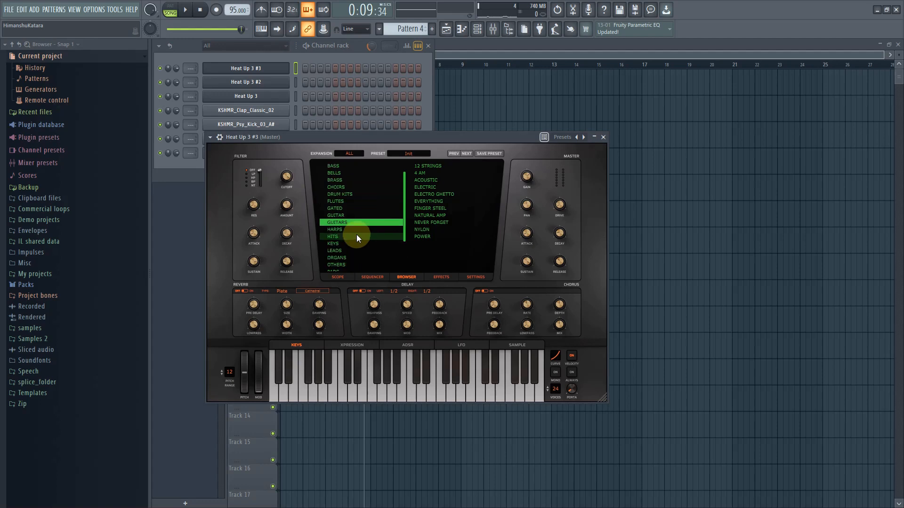
pyautogui.scroll(1, 356, 238)
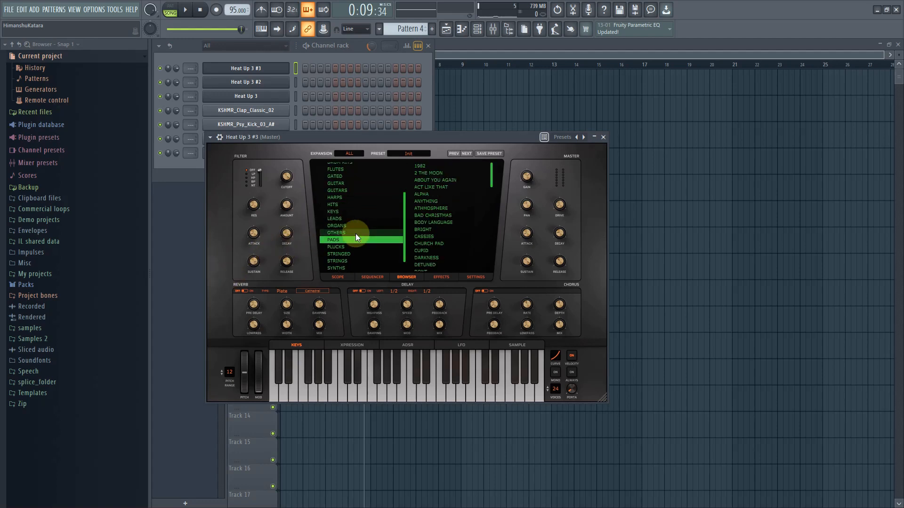
pyautogui.click(433, 167)
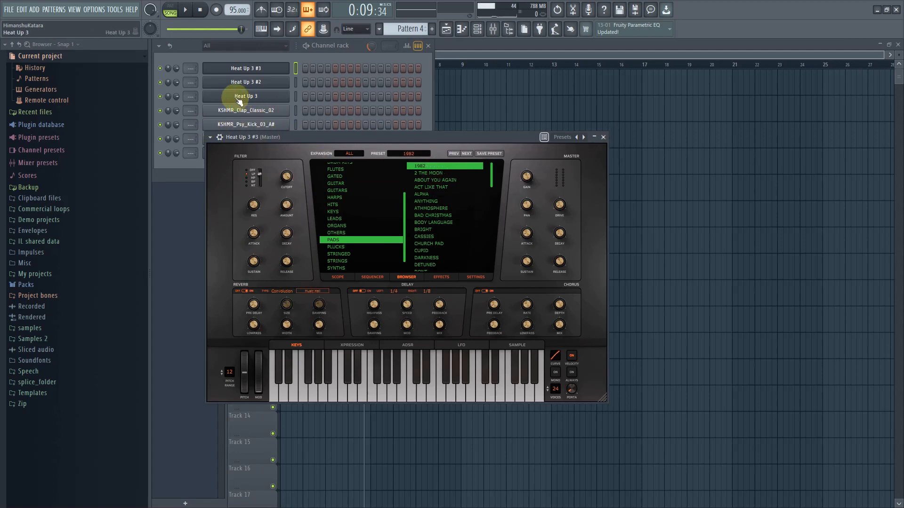
# - Try pasting the copied bassline notes into the Heat Up 3 #3 channel of Pattern 4 and remove them again
pyautogui.rightClick(278, 68)
pyautogui.click(413, 86)
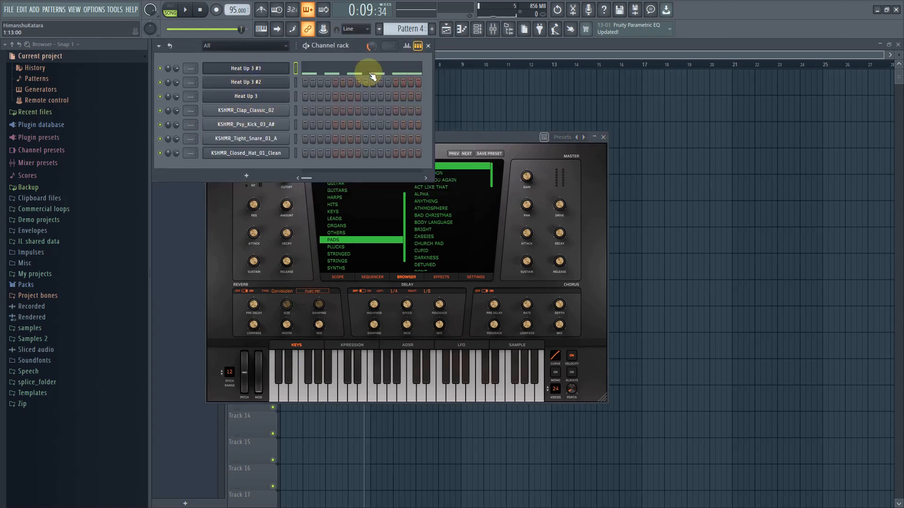
pyautogui.rightClick(261, 68)
pyautogui.click(463, 65)
# - In Pattern 2, draw one-bar G5, A#5, D6 and F6 notes at bar 1 of the Heat Up 3 #3 channel
pyautogui.click(481, 32)
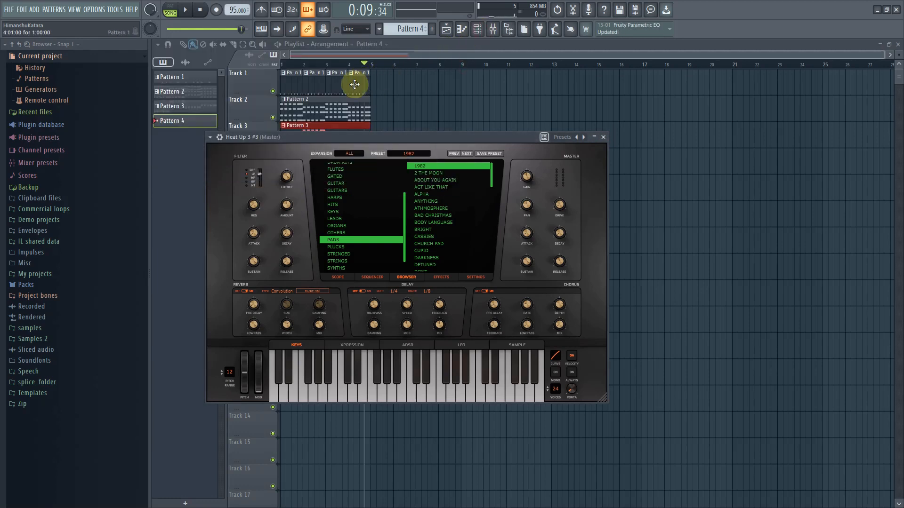
pyautogui.click(339, 111)
pyautogui.click(475, 30)
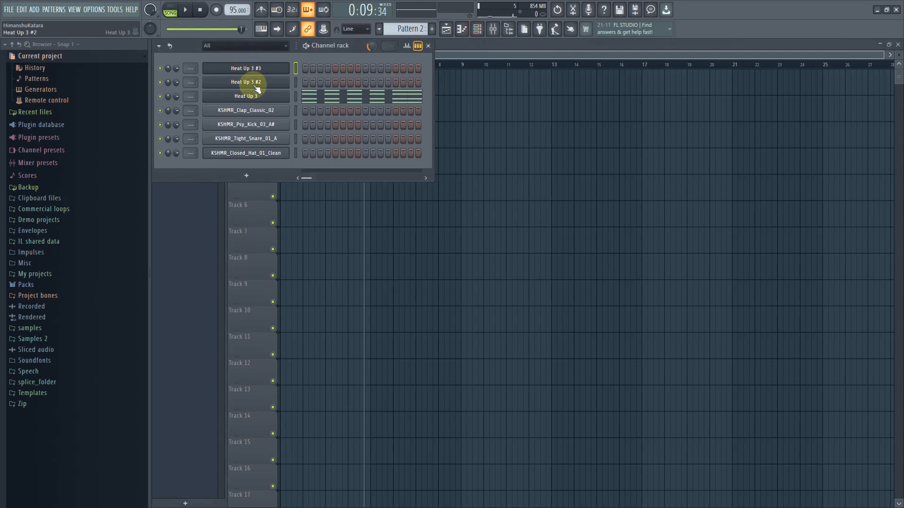
pyautogui.rightClick(269, 66)
pyautogui.click(342, 66)
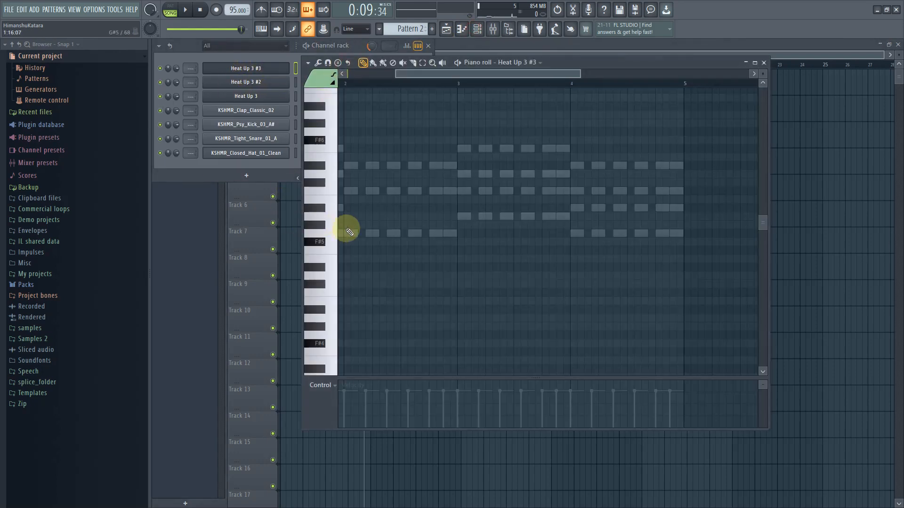
pyautogui.moveTo(420, 74); pyautogui.dragTo(90, 72)
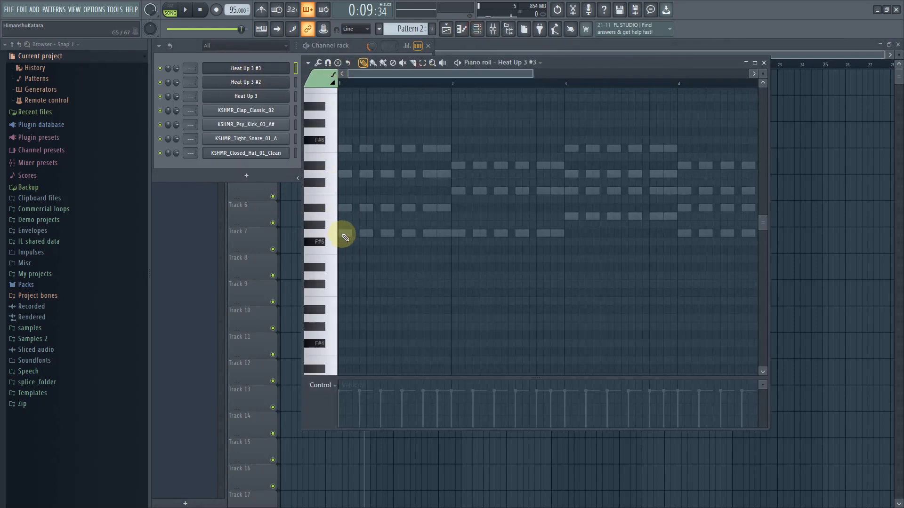
pyautogui.moveTo(343, 232); pyautogui.dragTo(456, 244)
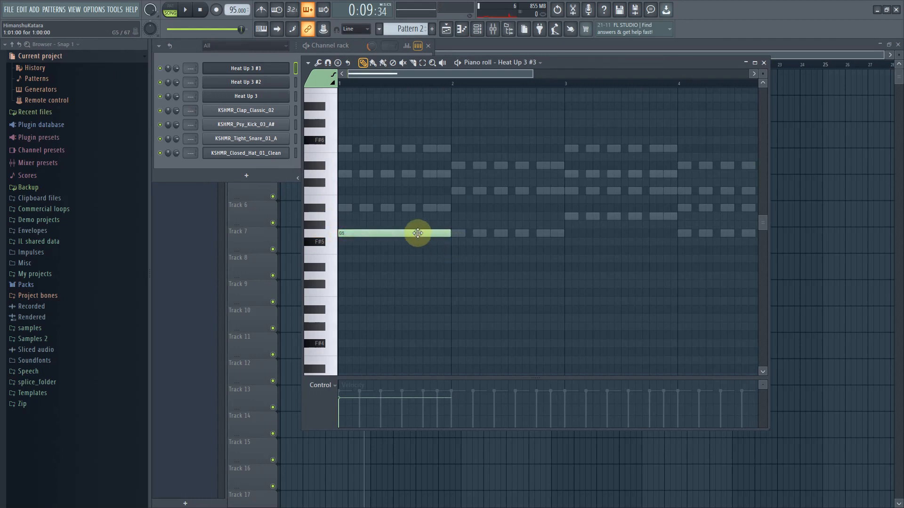
pyautogui.click(343, 208)
pyautogui.click(337, 172)
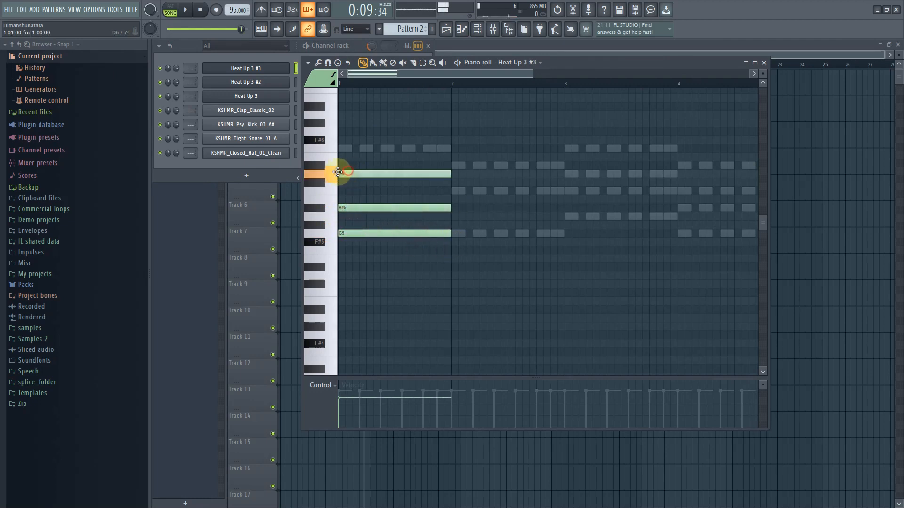
pyautogui.click(341, 149)
# - Add one-bar G5, C6 and D#6 pad notes starting exactly at bar 2, following the ghost chord
pyautogui.click(462, 232)
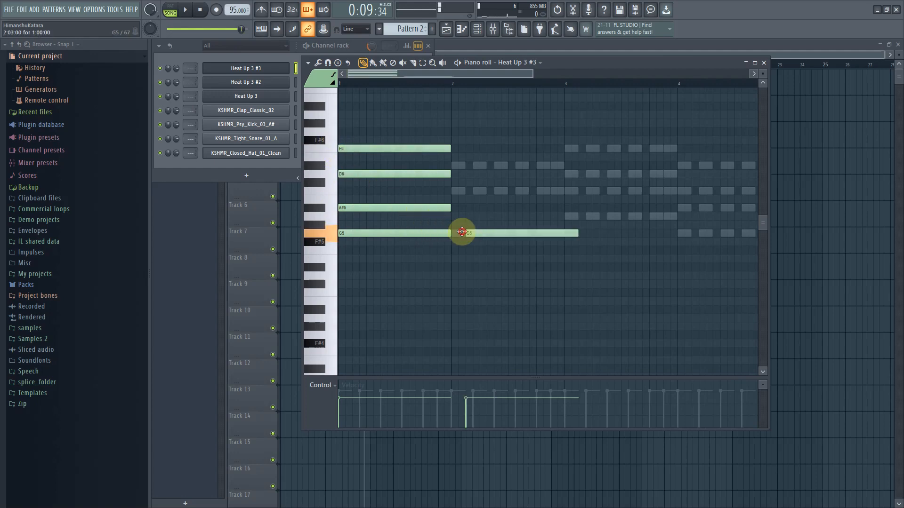
pyautogui.moveTo(472, 233); pyautogui.dragTo(456, 233)
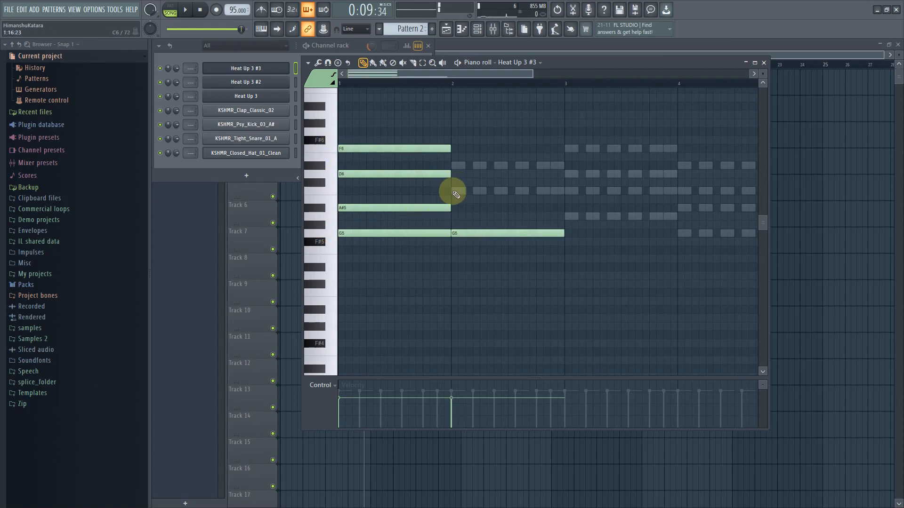
pyautogui.click(454, 191)
pyautogui.click(453, 165)
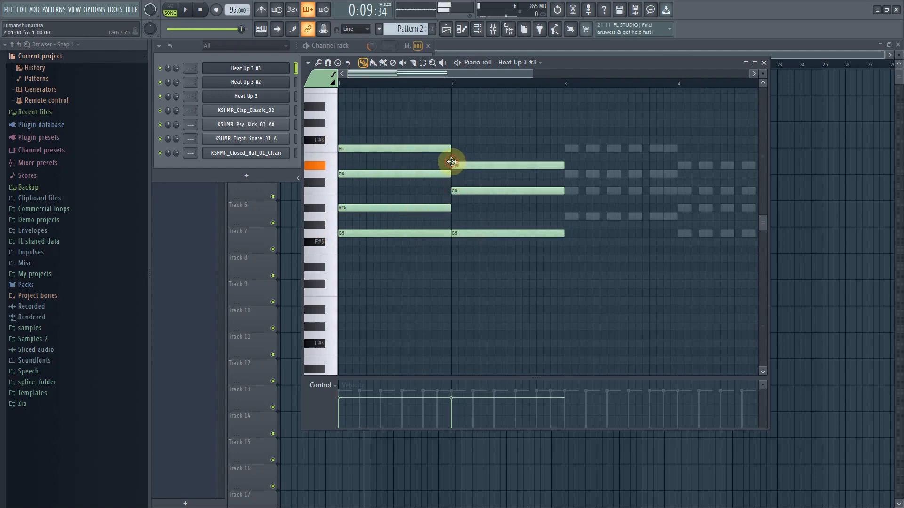
# - Add one-bar A5, C6, D6 and F6 pad notes at bar 3
pyautogui.click(565, 217)
pyautogui.click(567, 191)
pyautogui.click(566, 173)
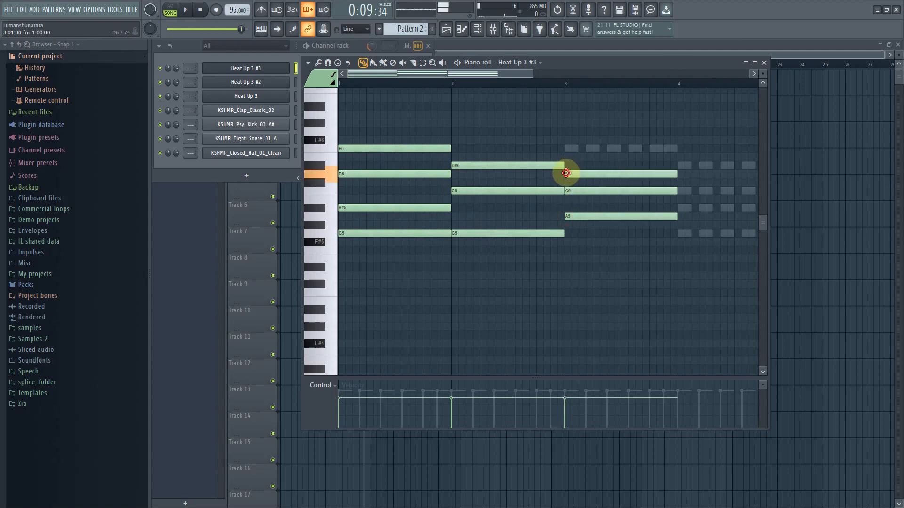
pyautogui.click(566, 148)
# - Add one-bar G5, A#5, C6 and D#6 pad notes at bar 4 and return to the playlist
pyautogui.click(680, 233)
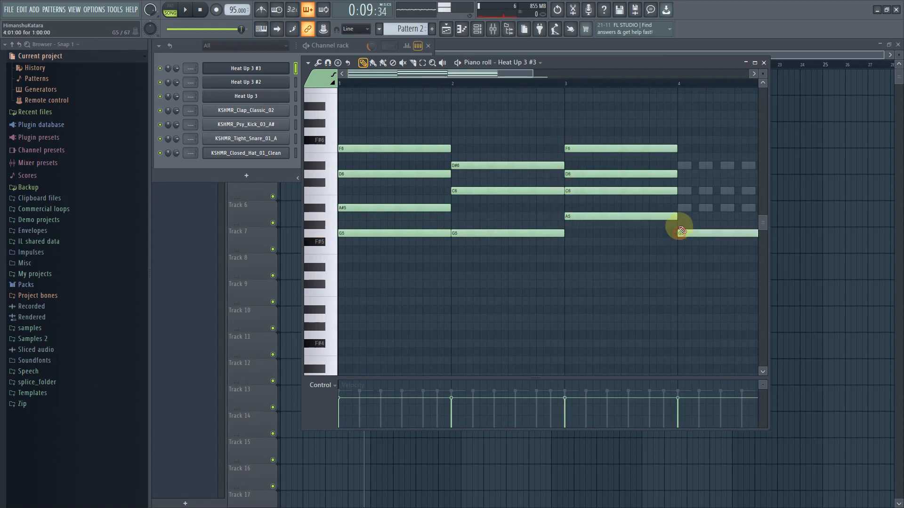
pyautogui.click(680, 207)
pyautogui.click(680, 191)
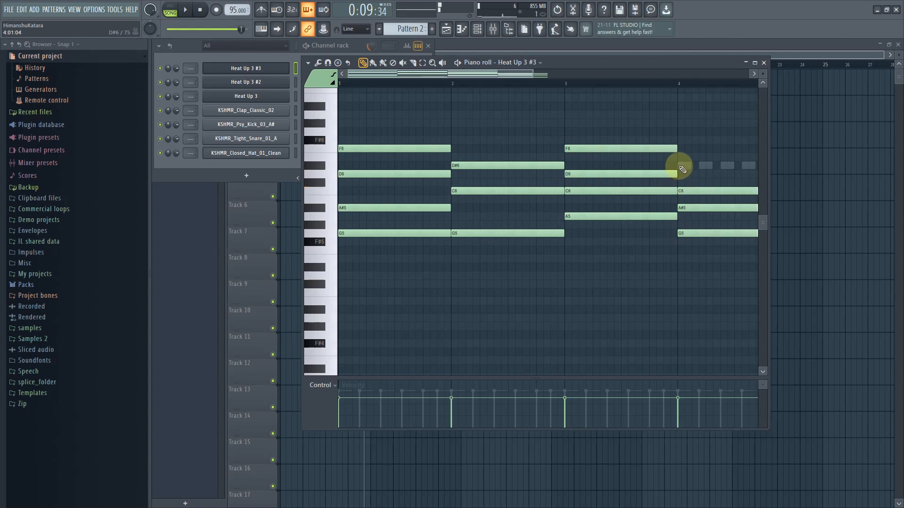
pyautogui.click(681, 166)
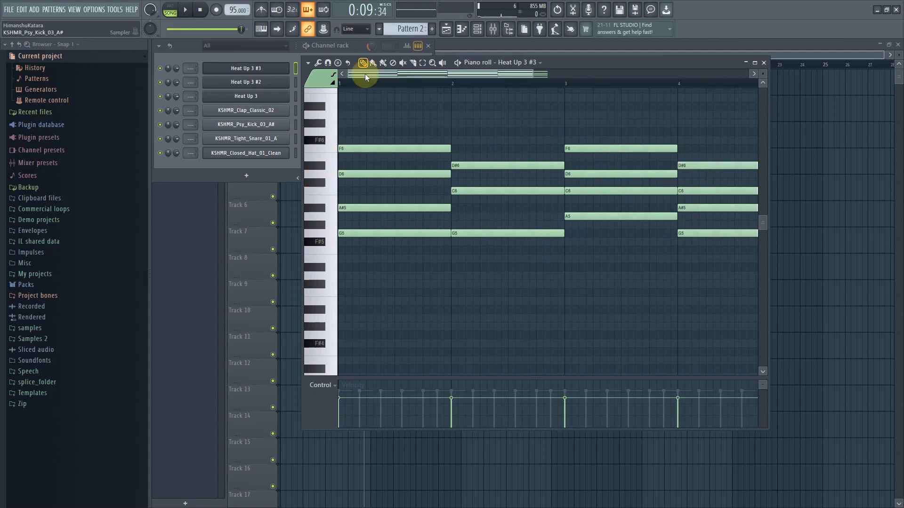
pyautogui.click(819, 45)
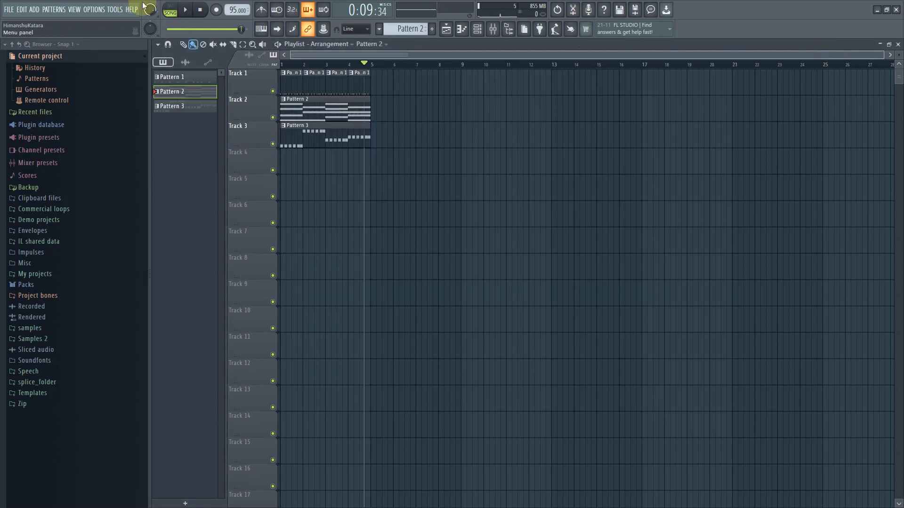
# - Play the arrangement from the start with the new pad chords, stop it and show the channel rack
pyautogui.click(200, 10)
pyautogui.click(187, 10)
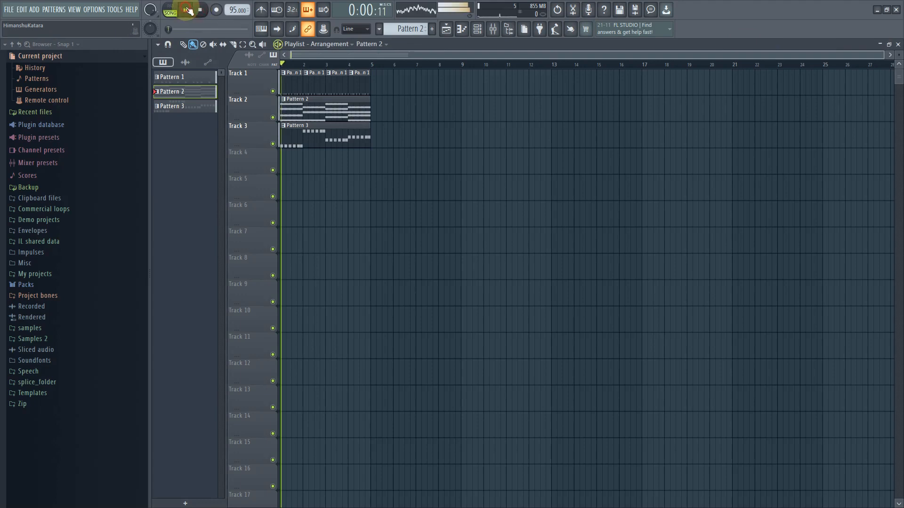
pyautogui.click(476, 30)
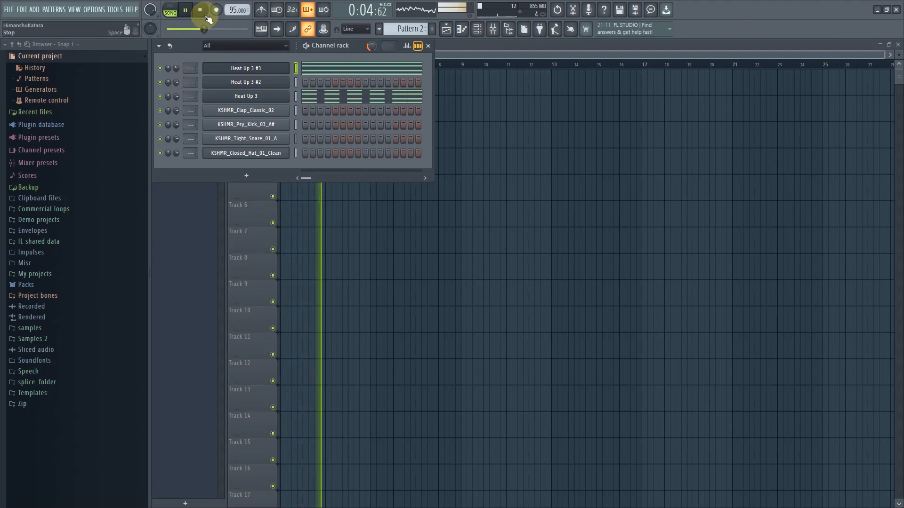
pyautogui.click(448, 55)
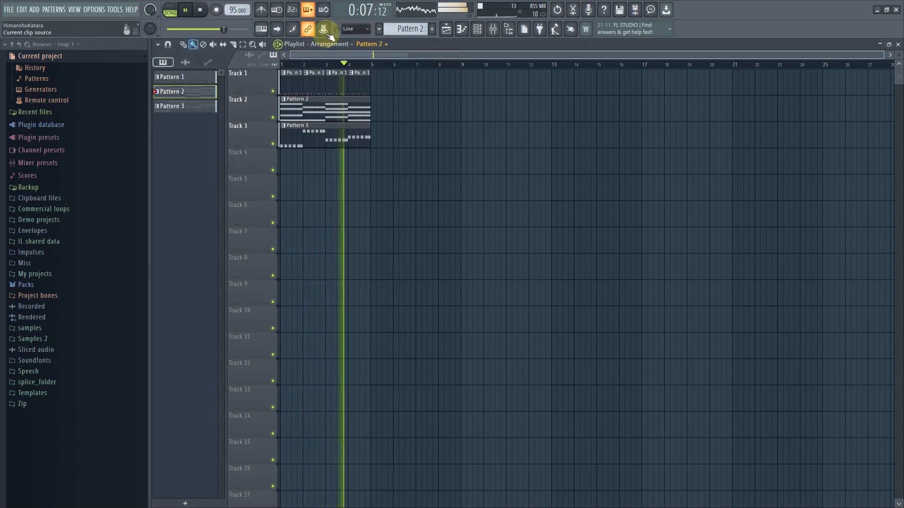
pyautogui.click(207, 12)
pyautogui.click(478, 29)
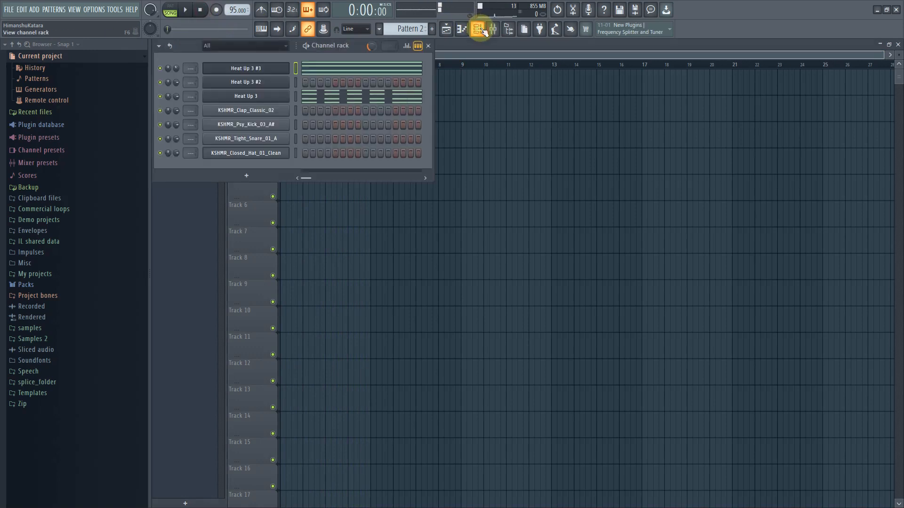
# - Route the three Heat Up 3 channels together to mixer track Insert 1
pyautogui.click(275, 67)
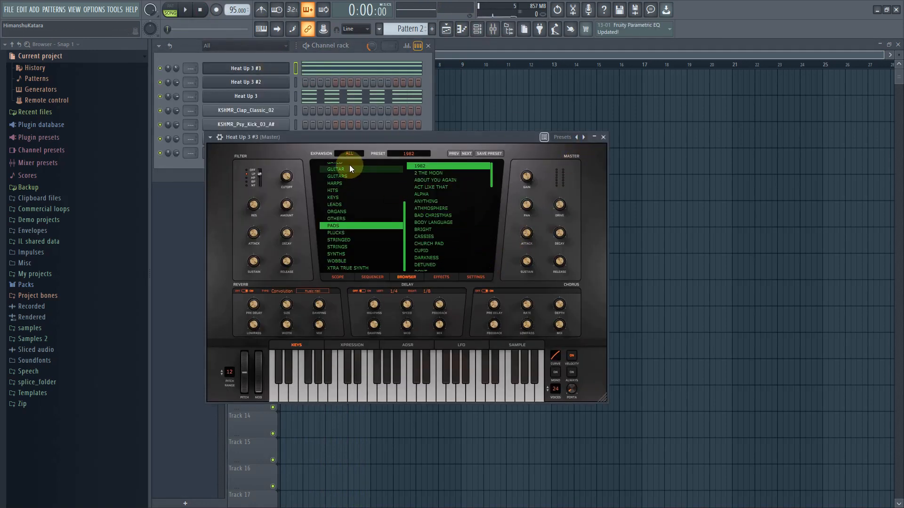
pyautogui.moveTo(348, 136); pyautogui.dragTo(392, 219)
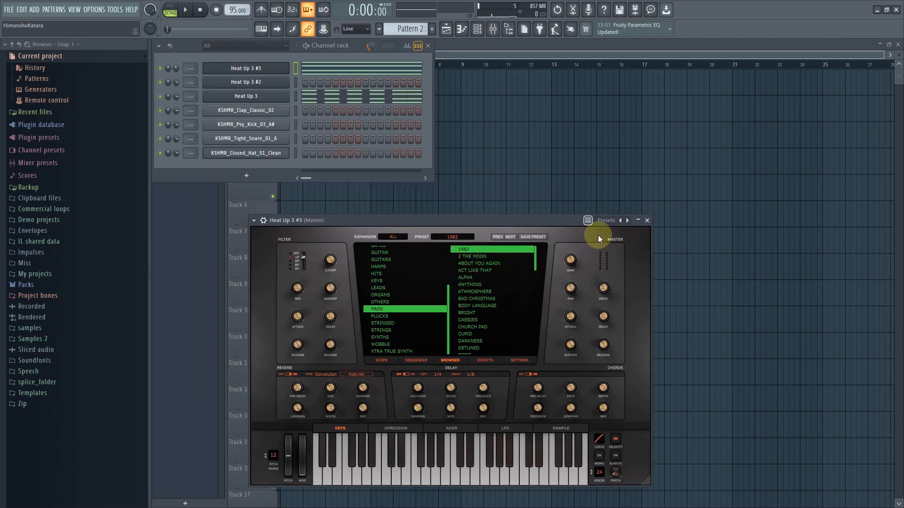
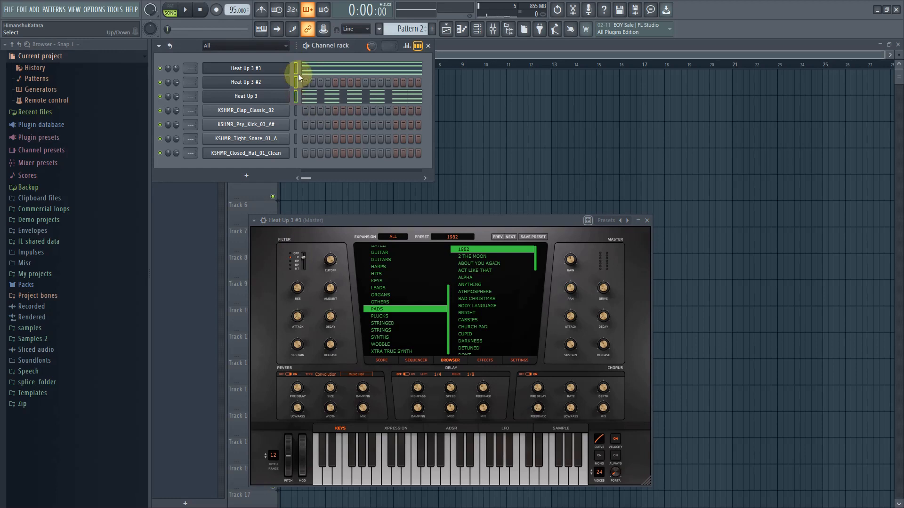
pyautogui.click(490, 31)
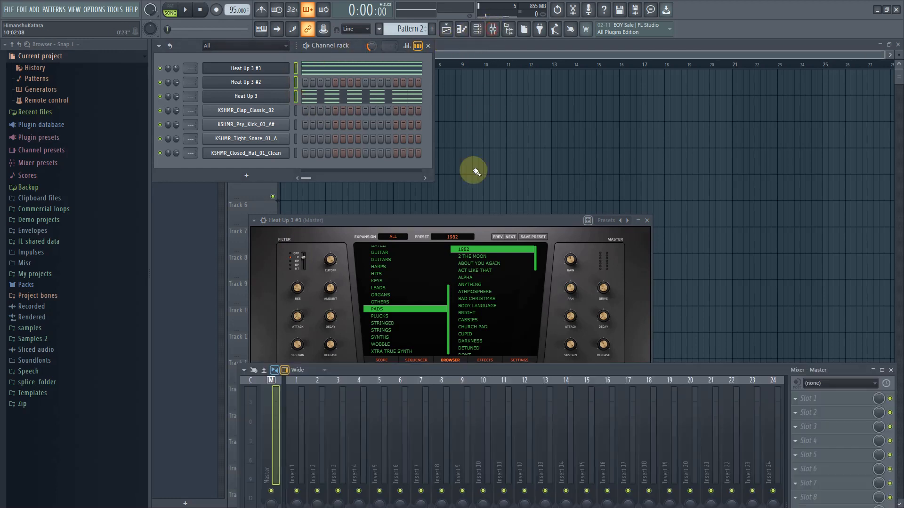
pyautogui.click(293, 440)
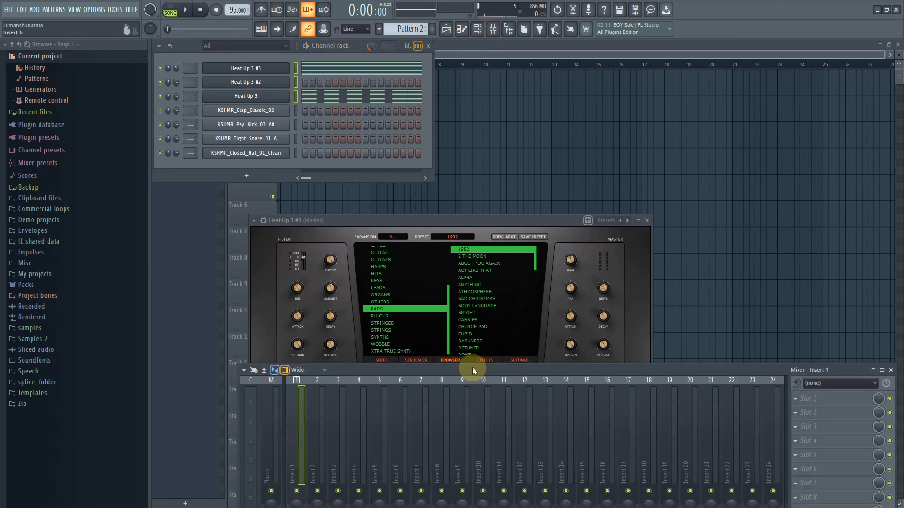
pyautogui.moveTo(541, 366); pyautogui.dragTo(514, 181)
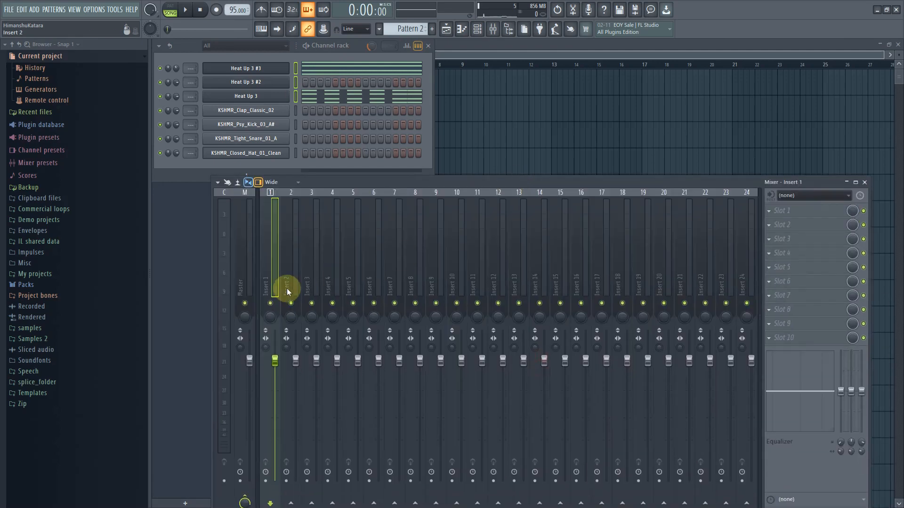
pyautogui.rightClick(277, 277)
pyautogui.moveTo(328, 285)
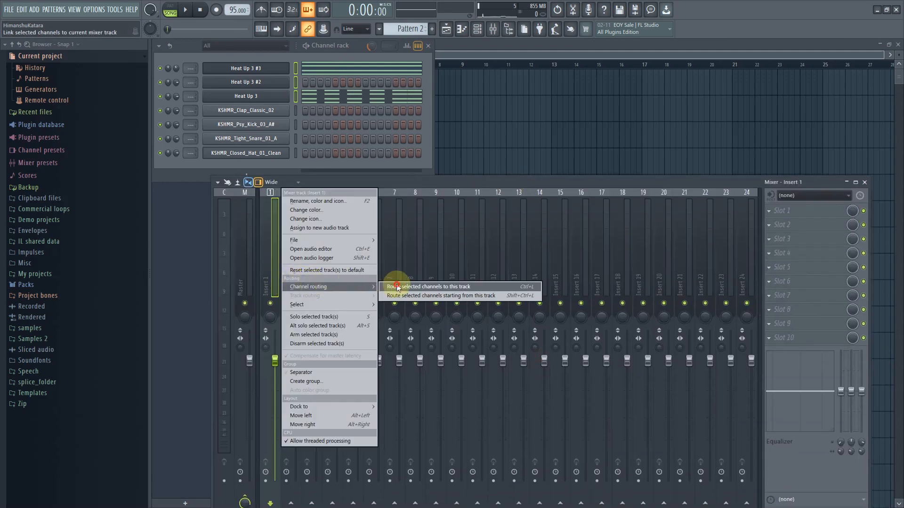
pyautogui.click(405, 287)
# - Load Fruity Love Philter in the routed track's first effect slot with the Side chain preset and set its mix level to about 74%
pyautogui.click(772, 215)
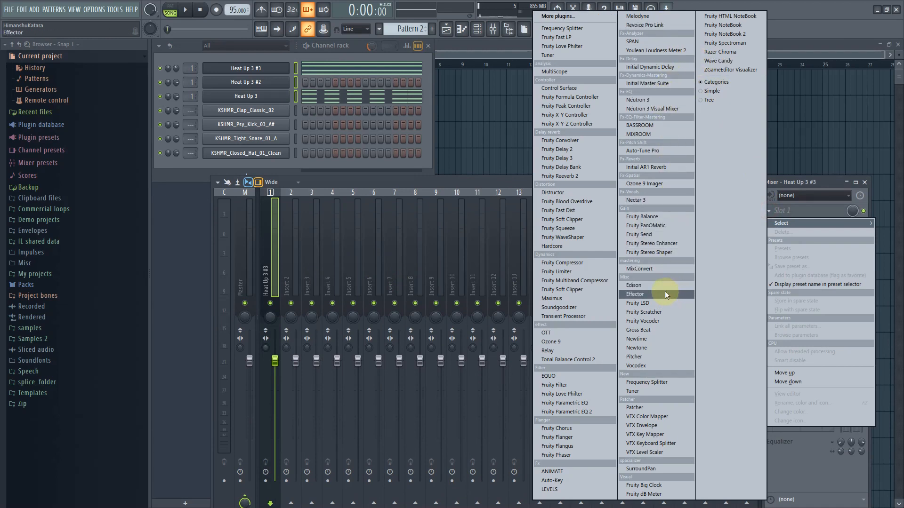
pyautogui.click(594, 397)
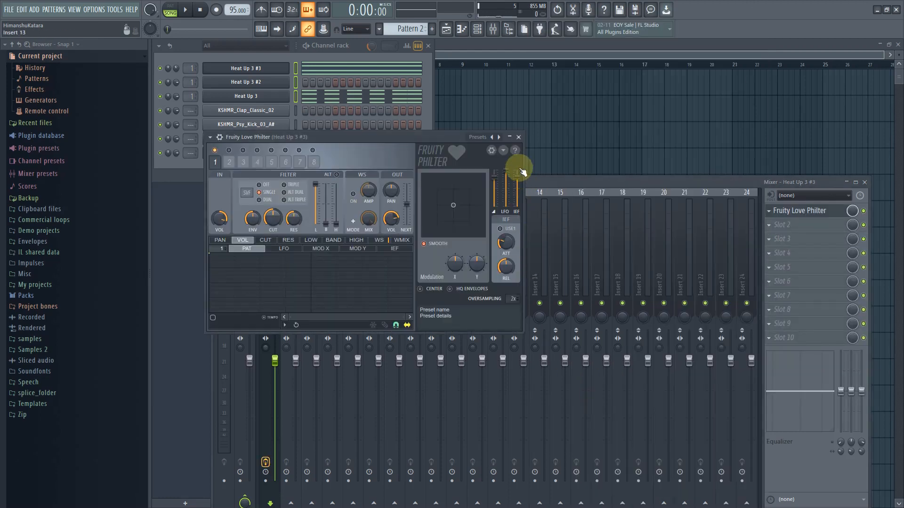
pyautogui.click(500, 138)
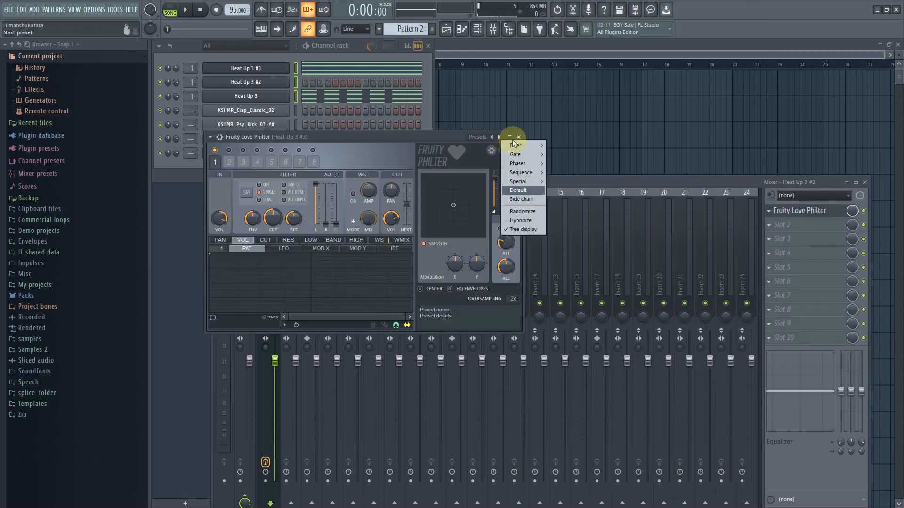
pyautogui.click(534, 201)
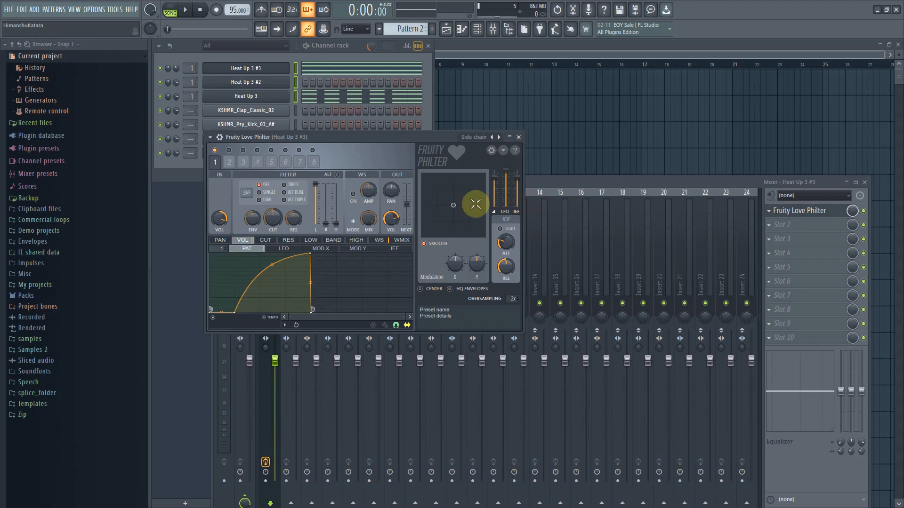
pyautogui.click(851, 210)
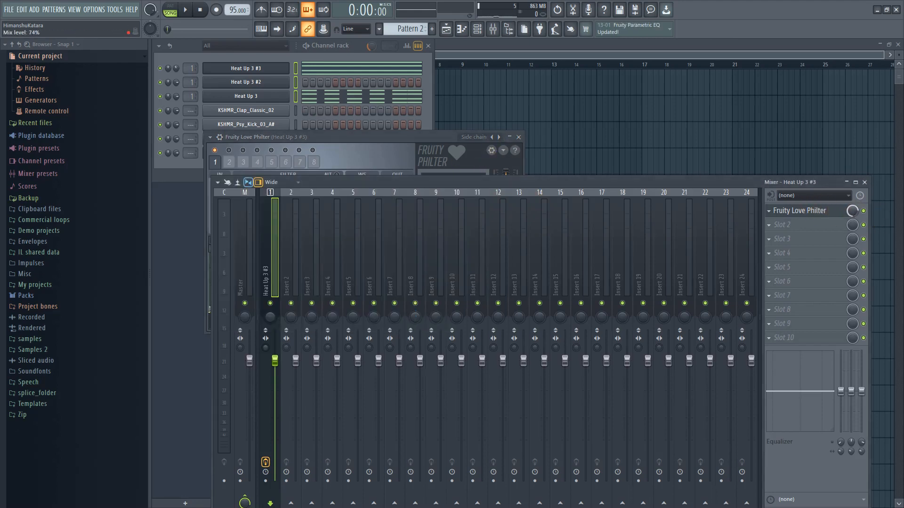
# - Play the arrangement to hear the side-chained chords, stop it and close the playlist
pyautogui.click(185, 9)
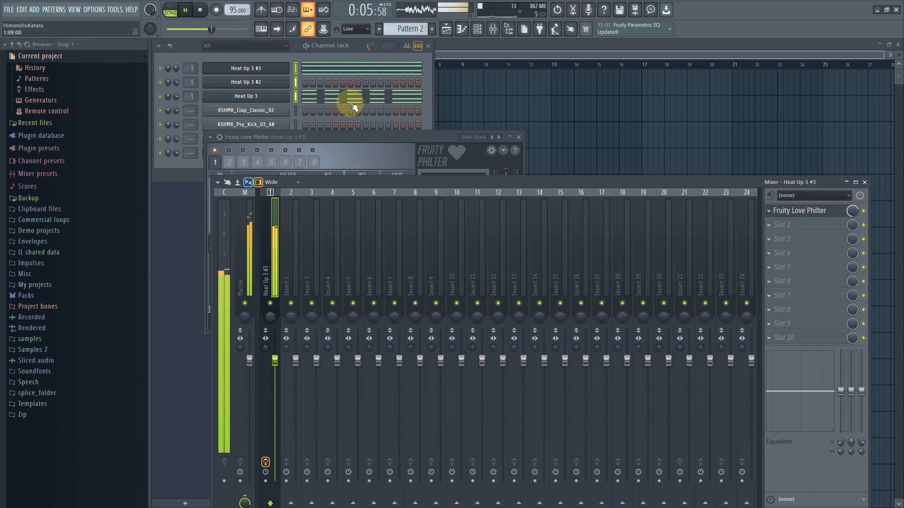
pyautogui.click(504, 56)
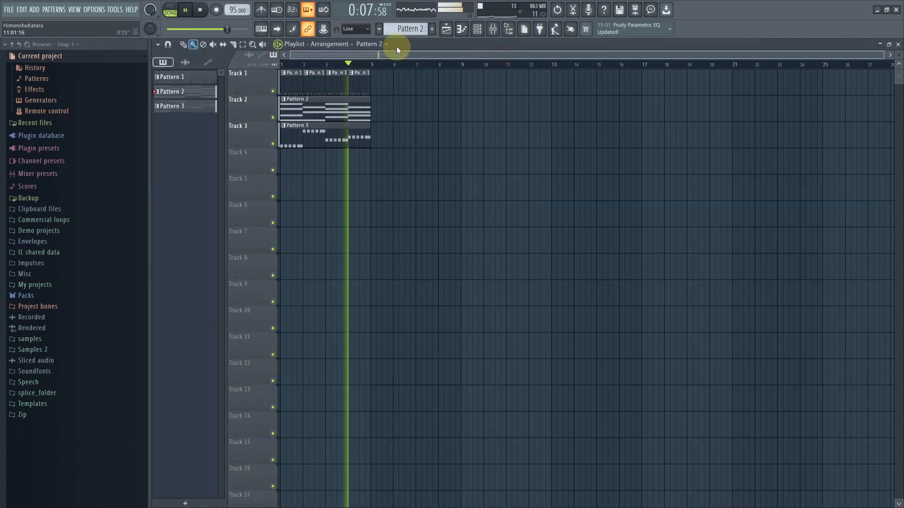
pyautogui.click(200, 11)
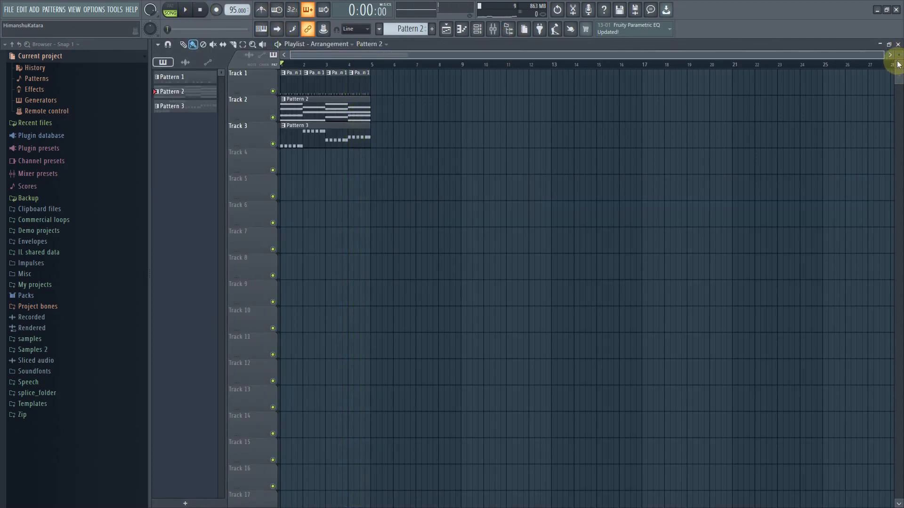
pyautogui.click(897, 45)
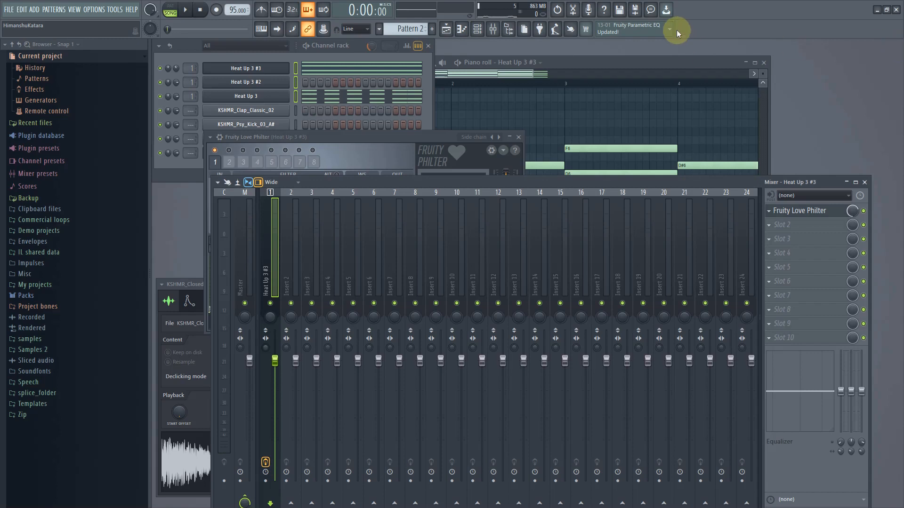
# - Insert another Heat Up 3 instrument at the top of the channel rack
pyautogui.rightClick(257, 71)
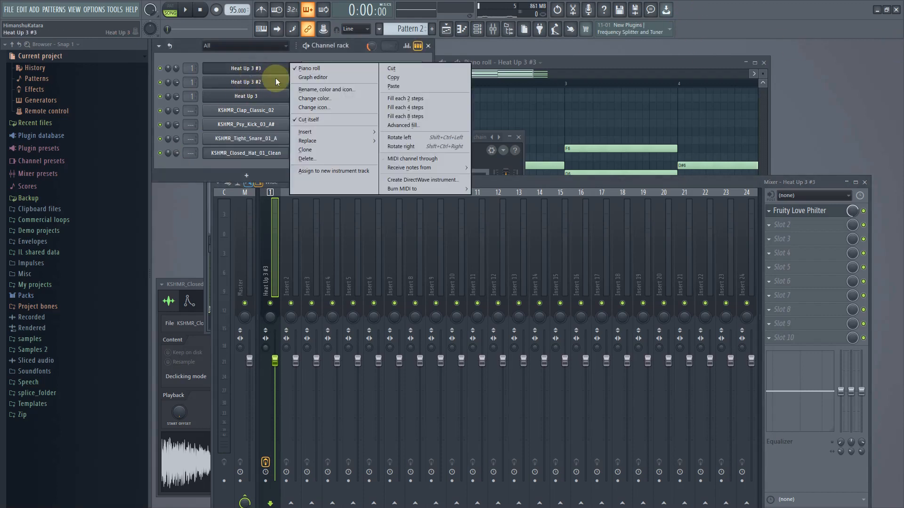
pyautogui.moveTo(326, 129)
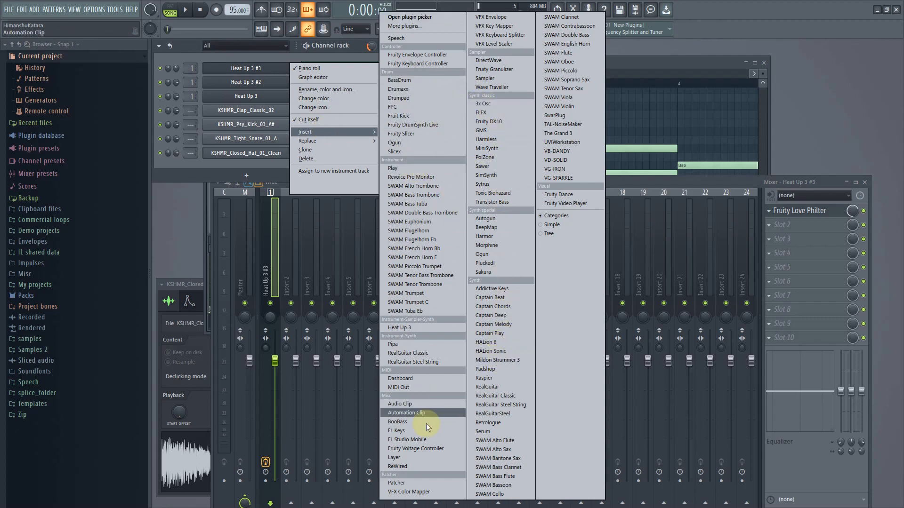
pyautogui.click(440, 328)
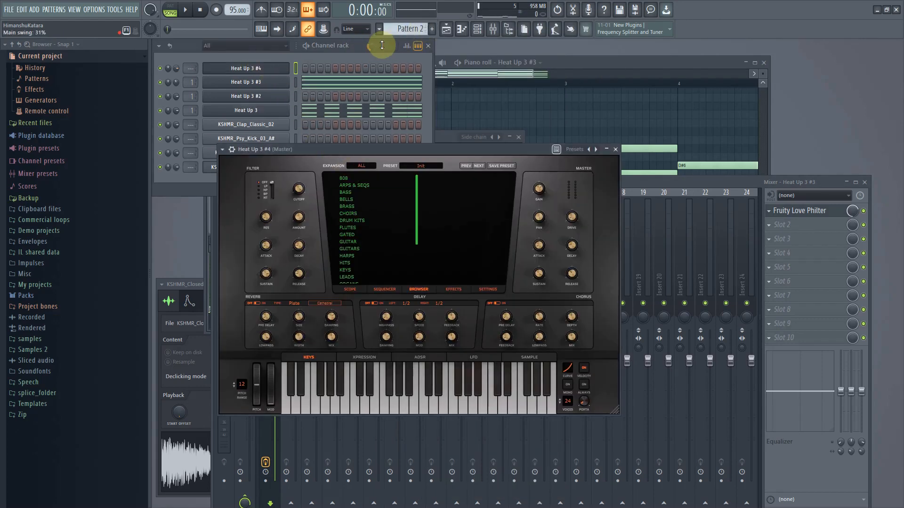
# - Load the AFRO POP preset from the PLUCKS category in the new Heat Up 3 and audition a few of its notes
pyautogui.rightClick(279, 73)
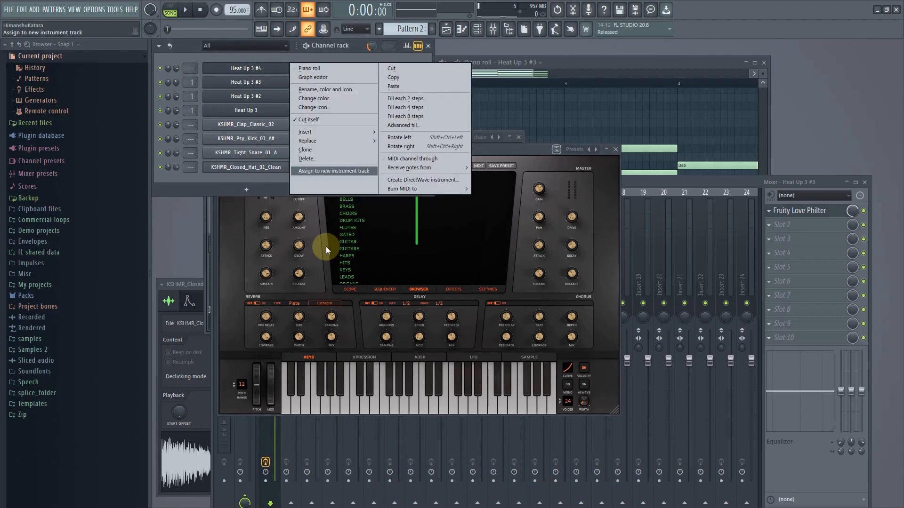
pyautogui.click(343, 248)
pyautogui.scroll(-3, 362, 264)
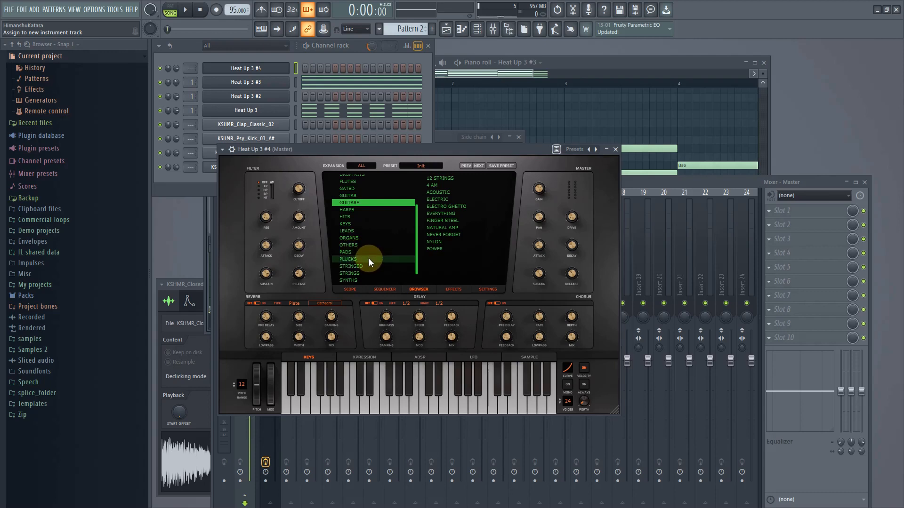
pyautogui.click(368, 259)
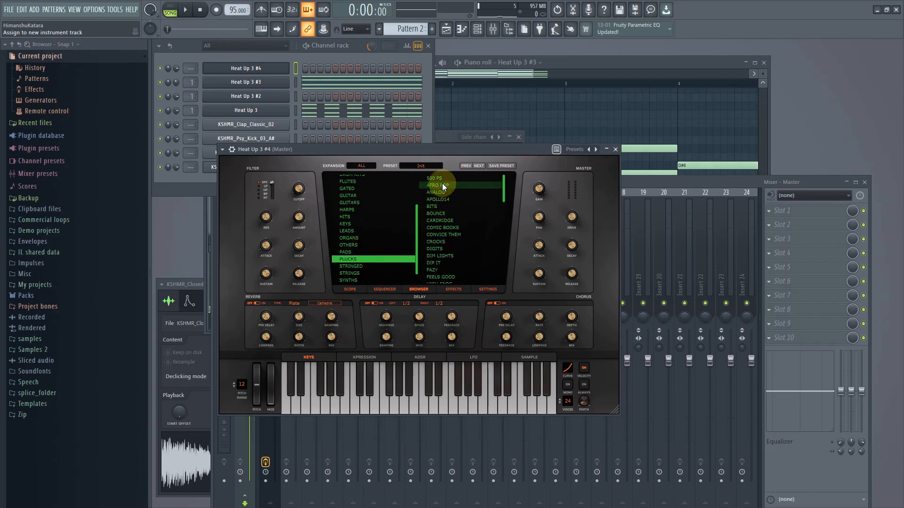
pyautogui.click(442, 185)
pyautogui.click(440, 404)
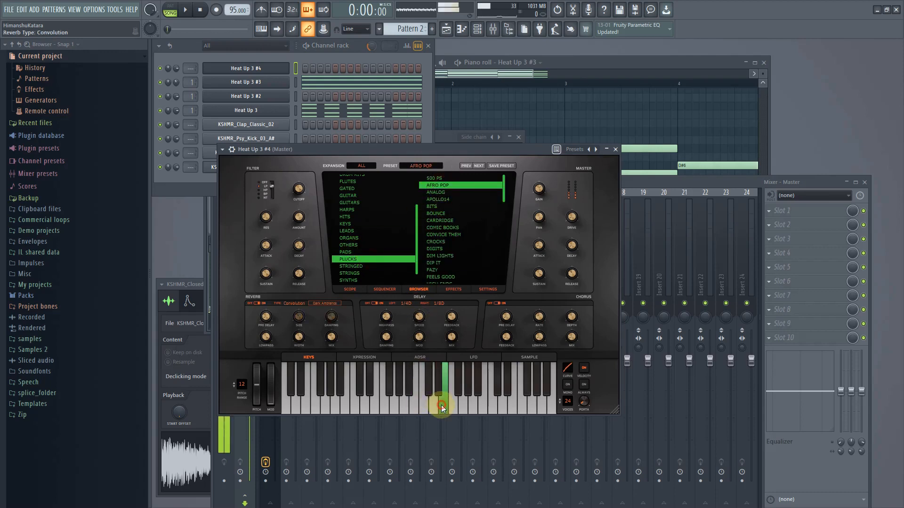
pyautogui.click(472, 406)
# - Open the new pluck channel's piano roll and add short G5, A#5, D6 and F6 notes across the first half of bar 1
pyautogui.rightClick(281, 67)
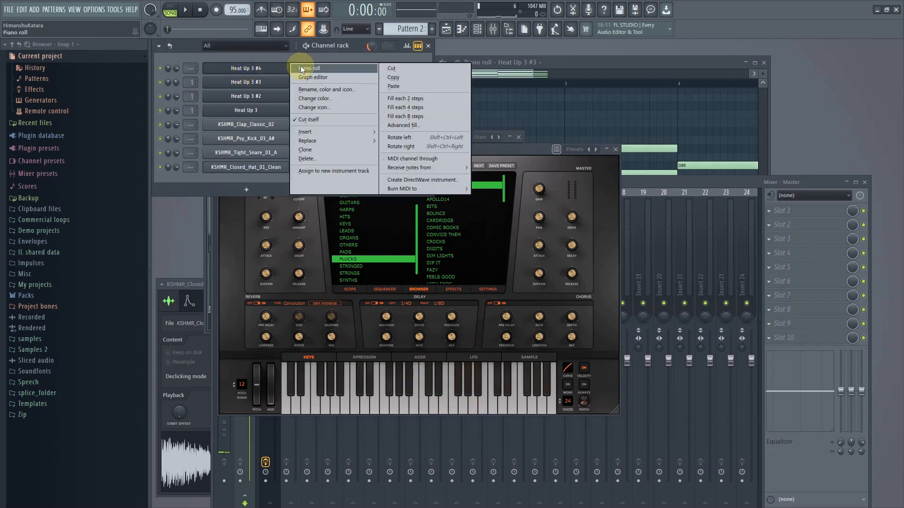
pyautogui.click(300, 67)
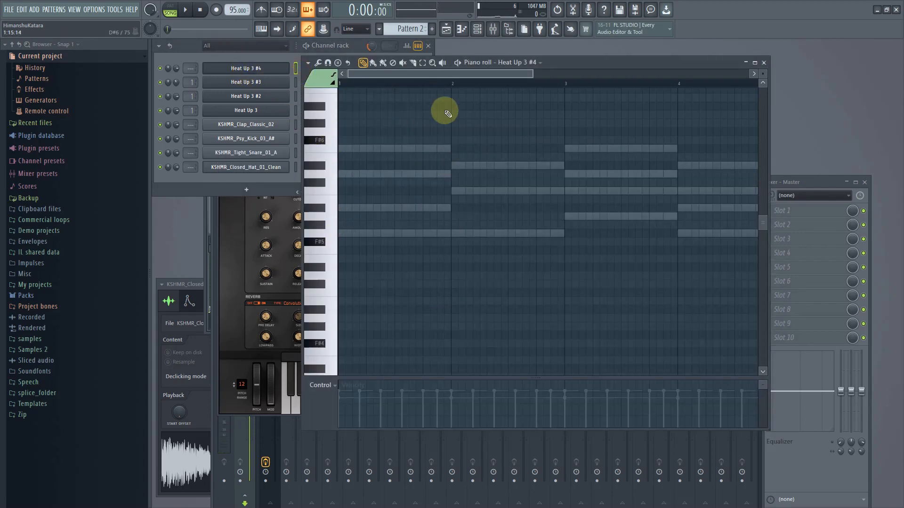
pyautogui.click(342, 237)
pyautogui.moveTo(451, 234); pyautogui.dragTo(346, 229)
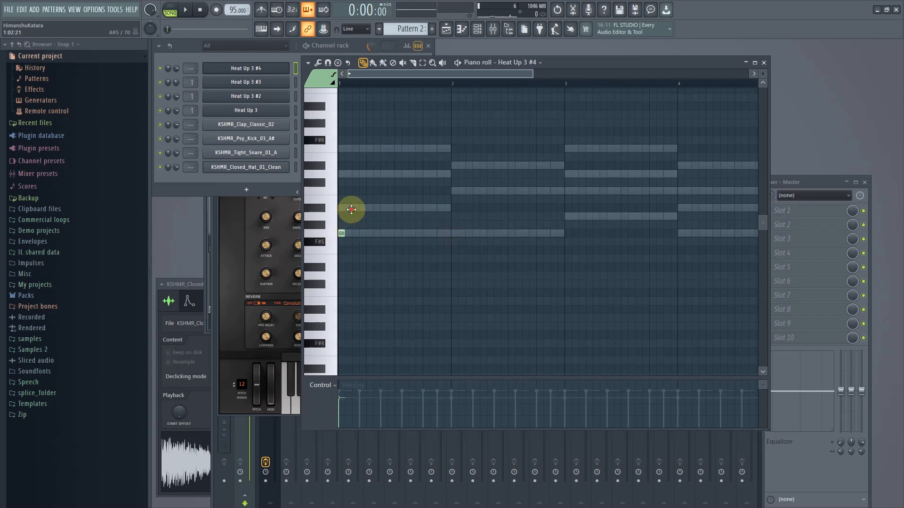
pyautogui.click(352, 209)
pyautogui.click(360, 174)
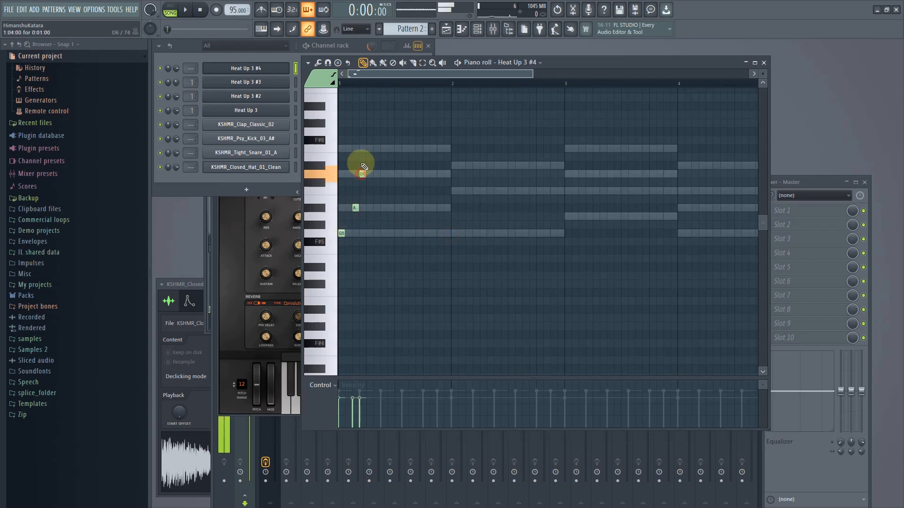
pyautogui.click(380, 148)
# - Add short A#5, D6, F6 and D6 notes across the second half of bar 1, following the ghost chord
pyautogui.click(395, 207)
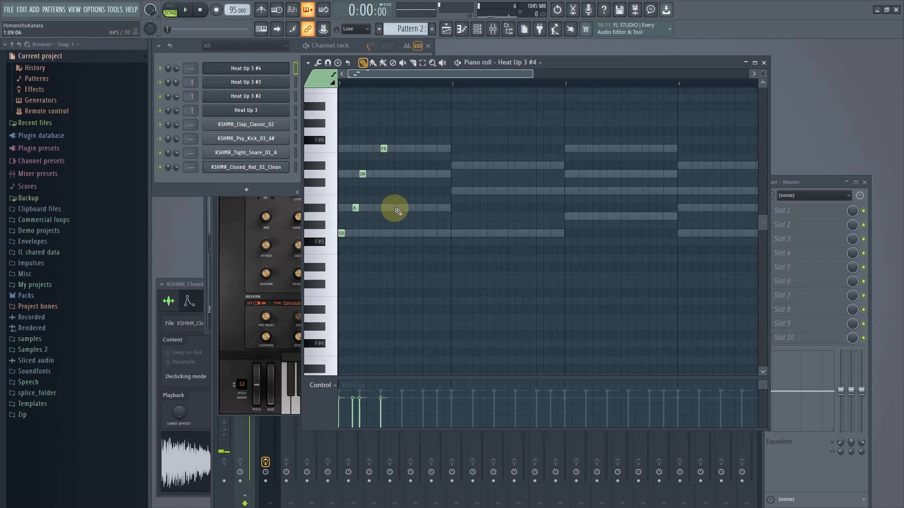
pyautogui.click(402, 174)
pyautogui.click(417, 149)
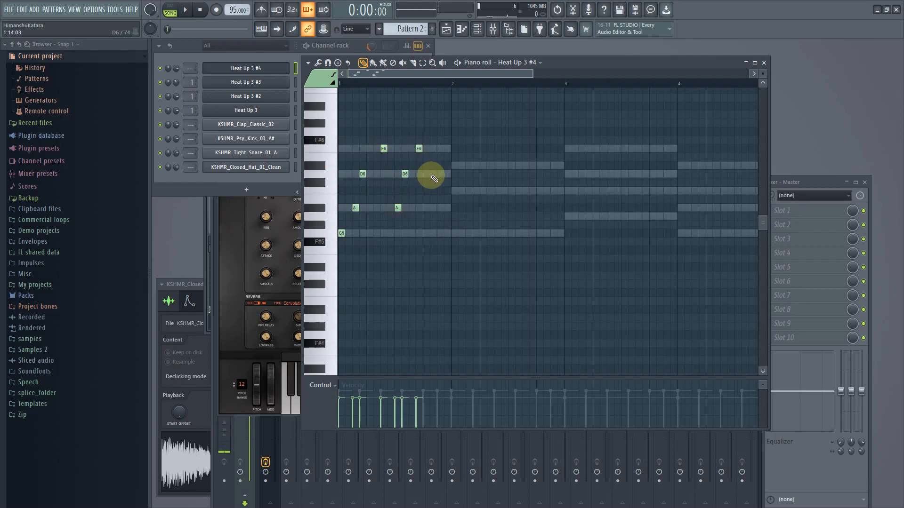
pyautogui.click(432, 174)
# - Switch playback to pattern mode, play Pattern 2 to hear the pluck melody and stop it
pyautogui.click(171, 9)
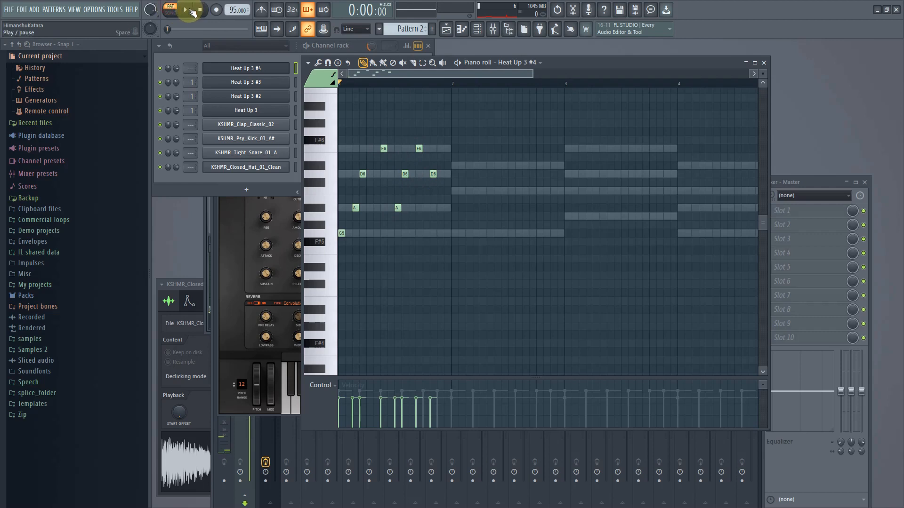
pyautogui.click(191, 10)
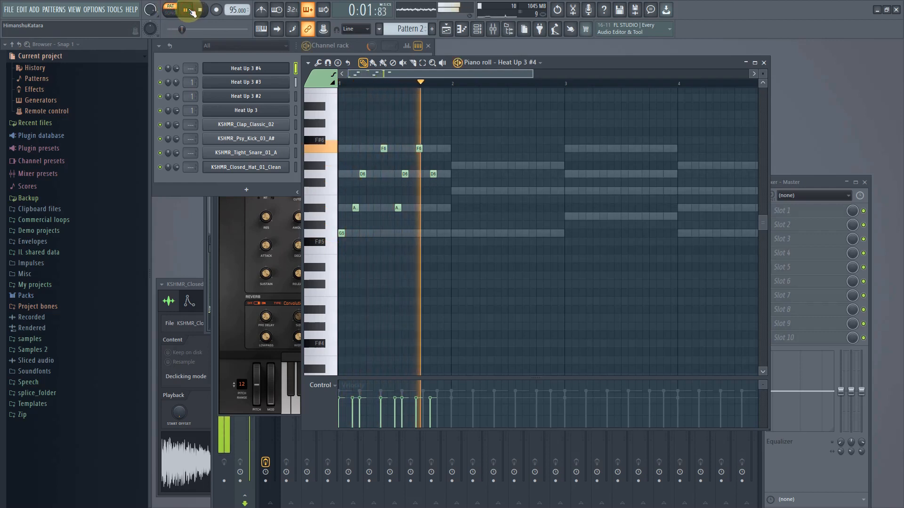
pyautogui.click(199, 9)
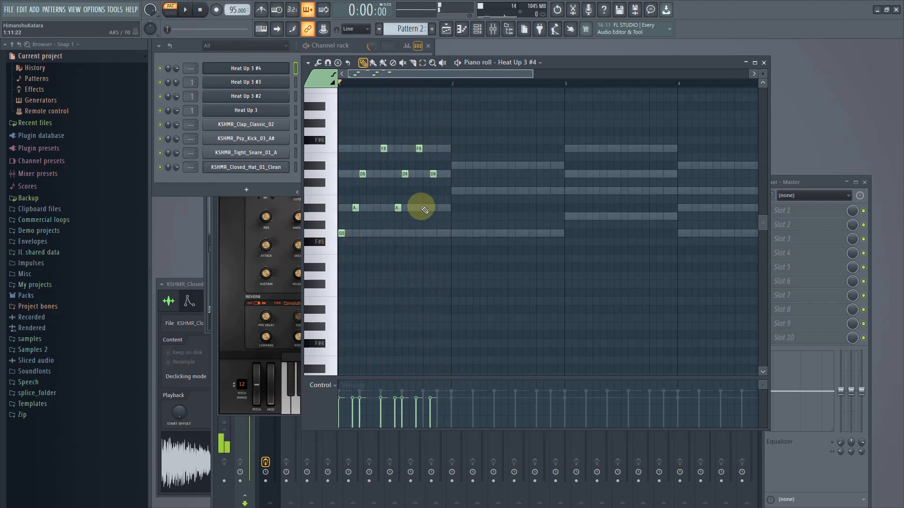
# - Raise the second A#5 and the following D6 in bar 1 by an octave, and play the pattern to check them
pyautogui.moveTo(415, 220); pyautogui.dragTo(383, 169)
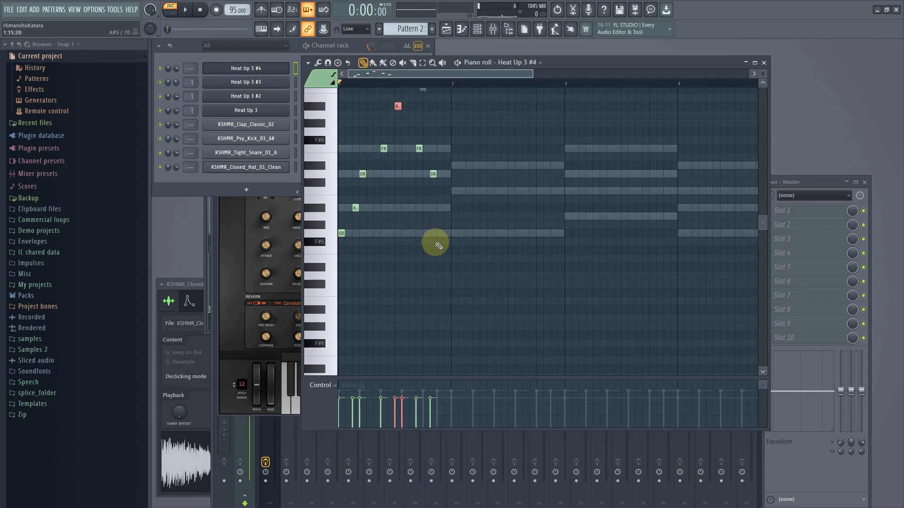
pyautogui.scroll(3, 418, 268)
pyautogui.press('space')
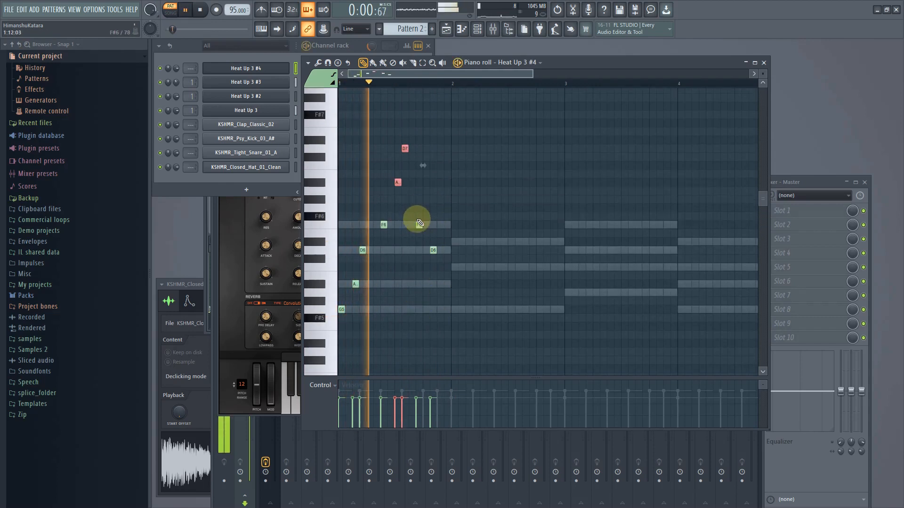
pyautogui.press('space')
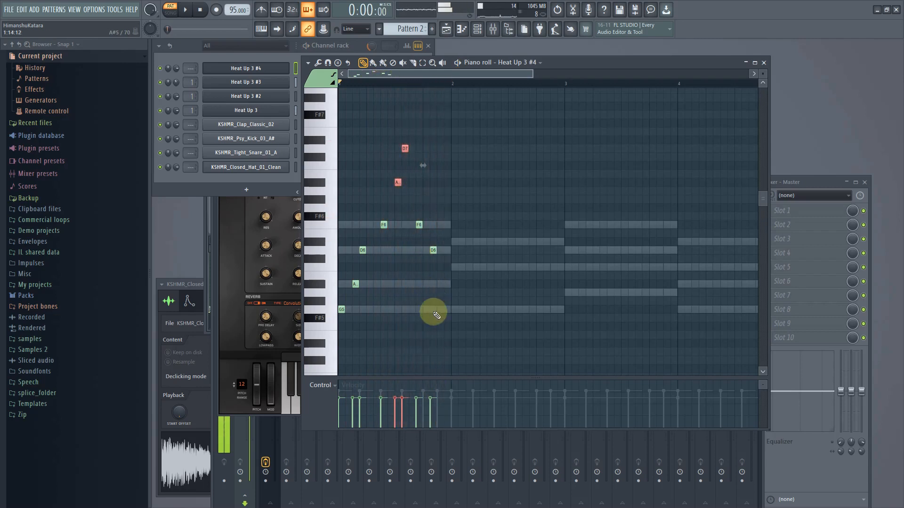
pyautogui.moveTo(485, 352); pyautogui.dragTo(213, 126)
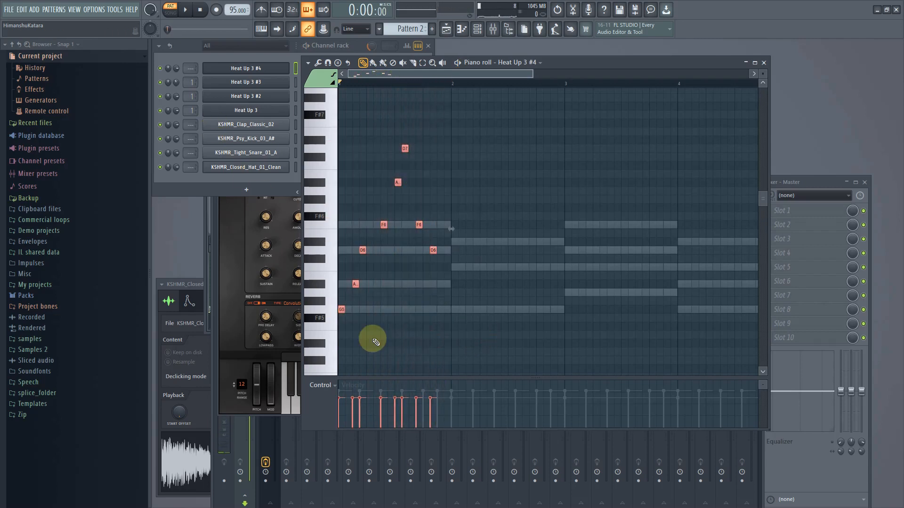
pyautogui.moveTo(345, 311); pyautogui.dragTo(454, 309)
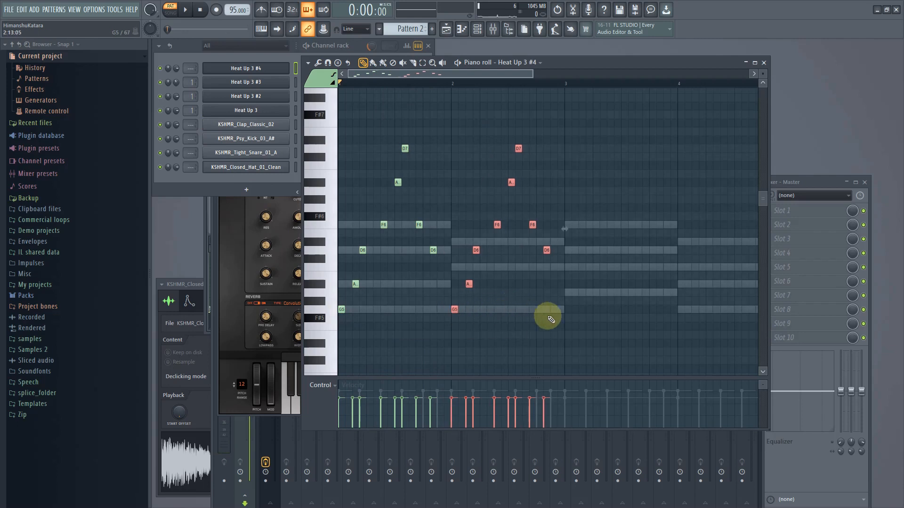
pyautogui.moveTo(574, 338); pyautogui.dragTo(447, 142)
pyautogui.press('Delete')
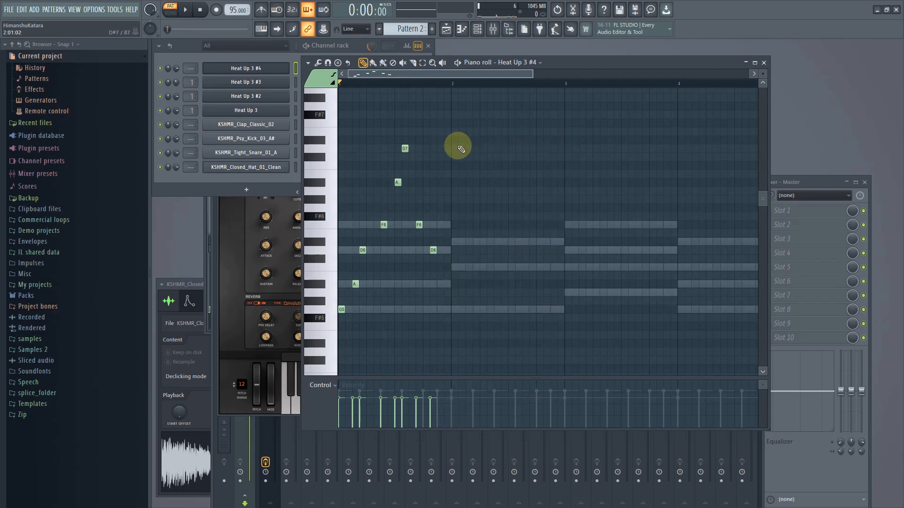
# - Add short C6, D#6, C6, G5 and C6 notes across the first half of bar 2
pyautogui.click(455, 267)
pyautogui.click(467, 241)
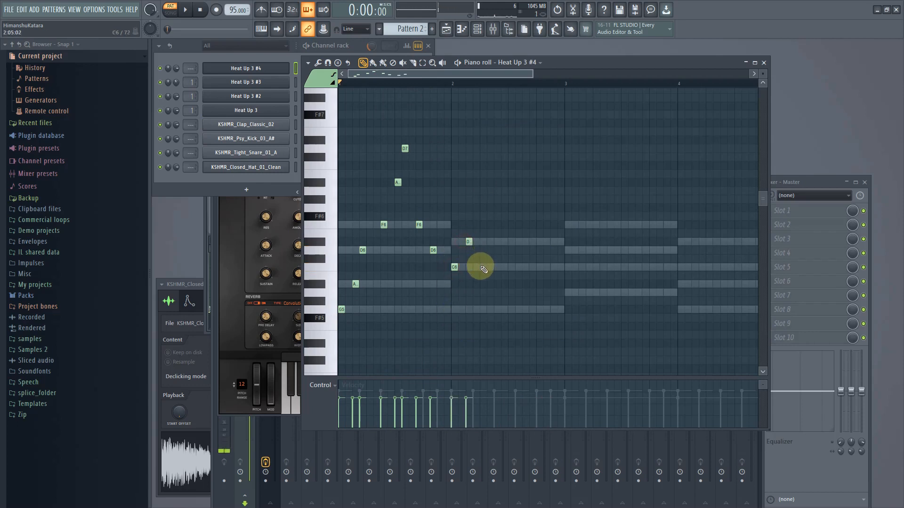
pyautogui.click(483, 267)
pyautogui.click(490, 309)
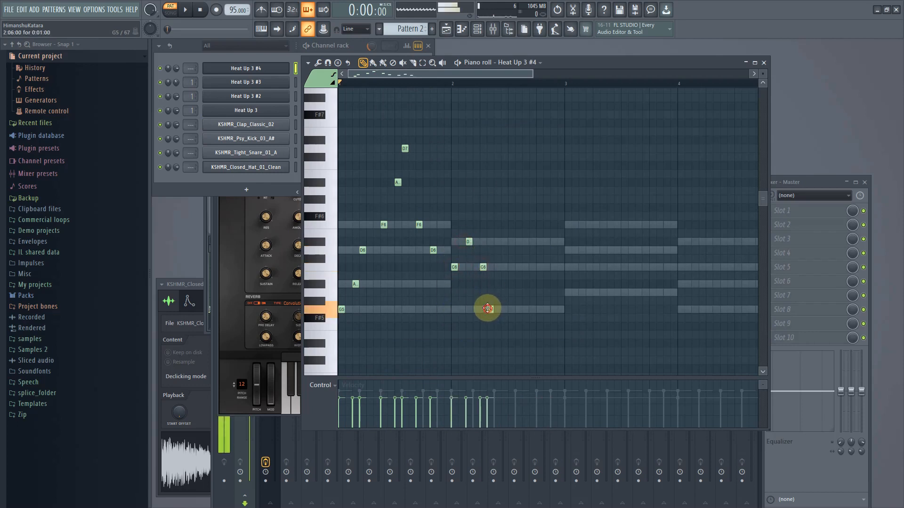
pyautogui.click(497, 268)
# - Add short D#6, C6, G5, C6 and D#6 notes across the second half of bar 2
pyautogui.click(511, 242)
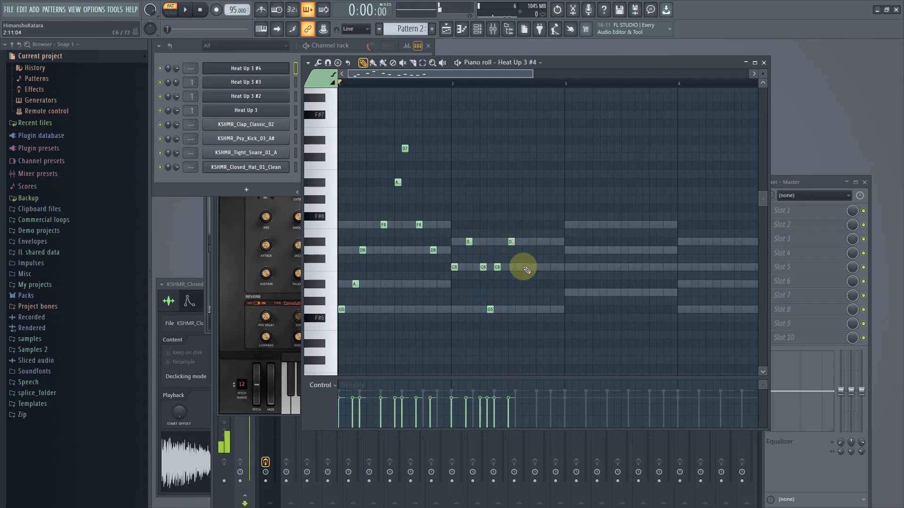
pyautogui.click(523, 267)
pyautogui.click(540, 312)
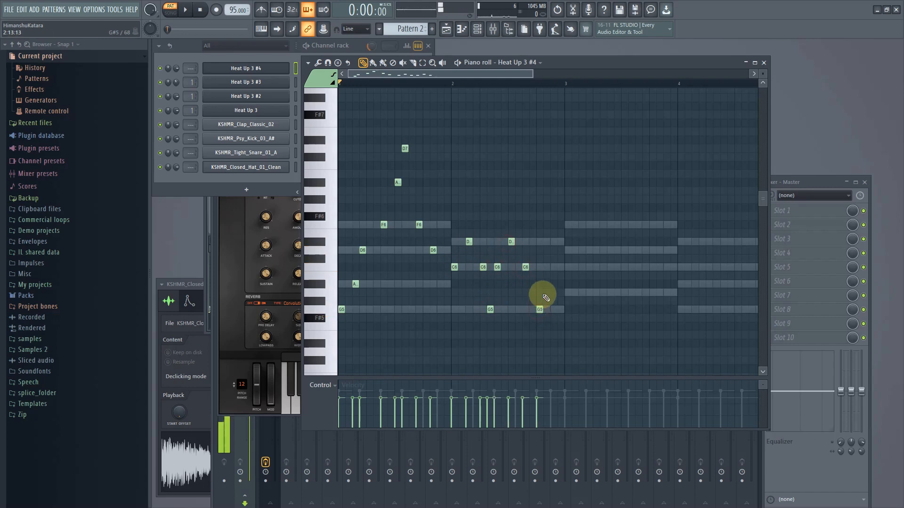
pyautogui.click(545, 266)
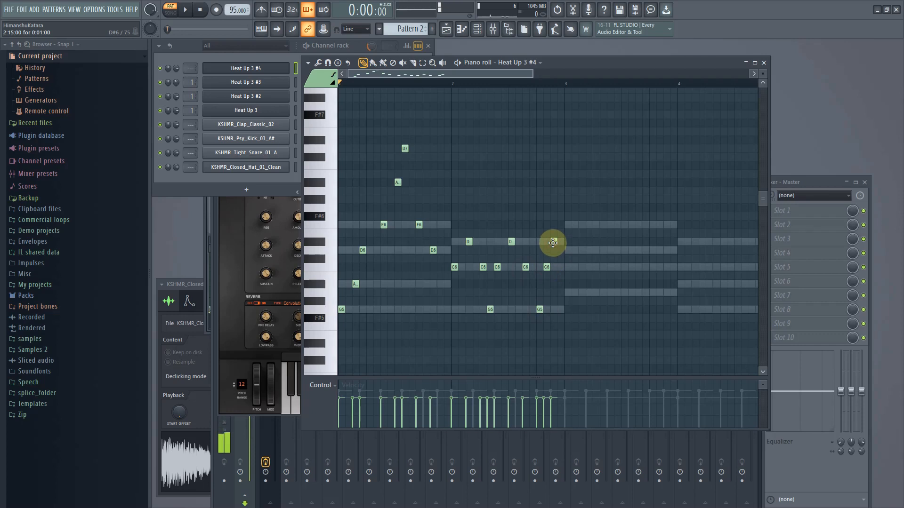
pyautogui.click(552, 243)
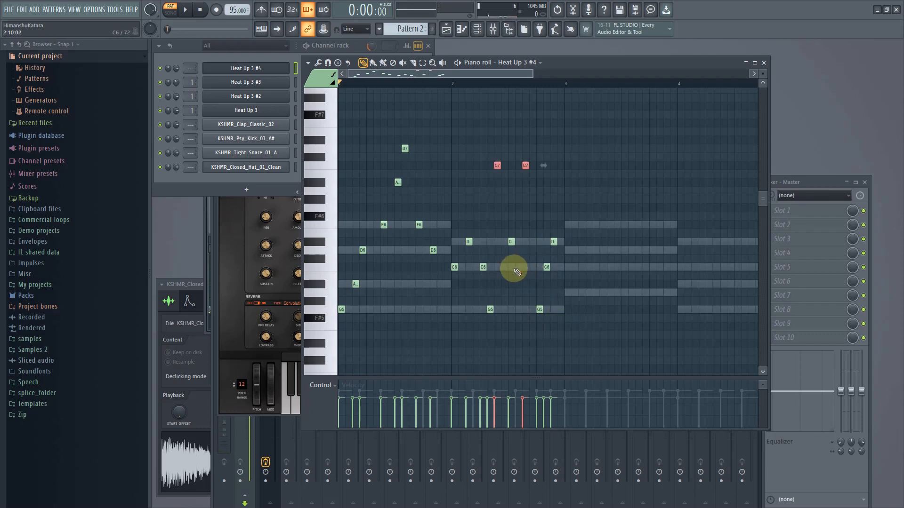
# - Raise the C6 notes directly before and after bar 2's middle D#6 by an octave, and play the pattern to check them
pyautogui.press('space')
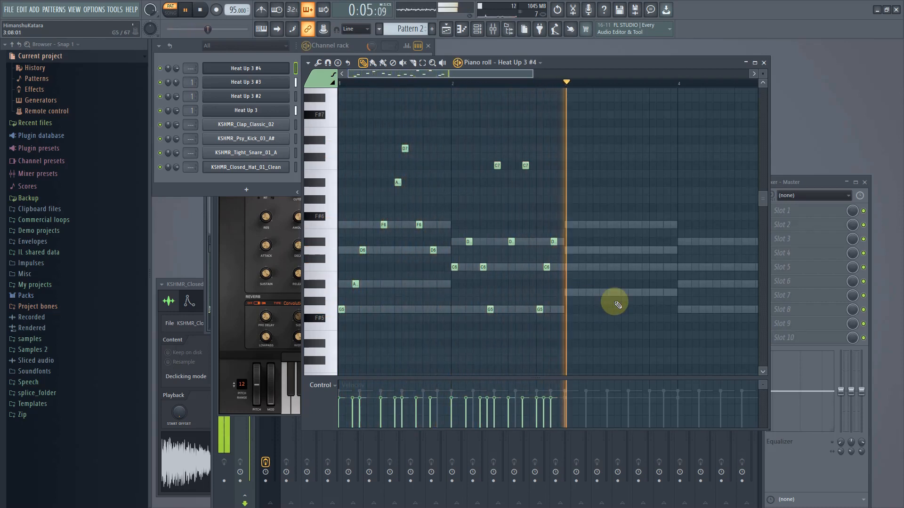
pyautogui.press('space')
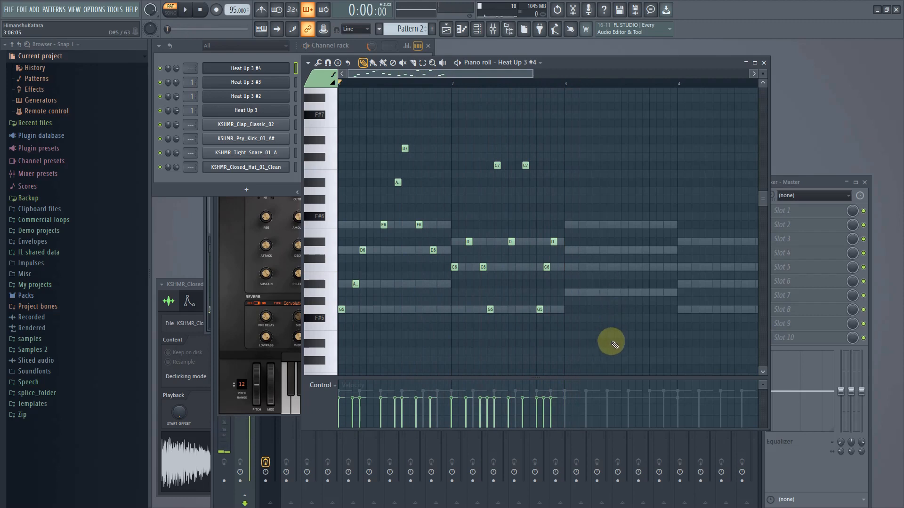
# - Add short A5, C6, D6, F6 and D6 notes across the first half of bar 3, following the ghost chord
pyautogui.click(566, 297)
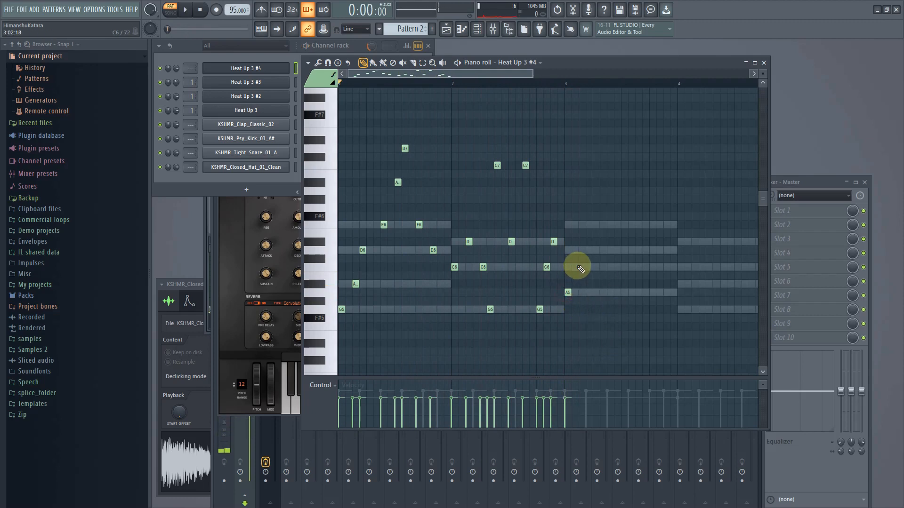
pyautogui.click(580, 267)
pyautogui.click(587, 250)
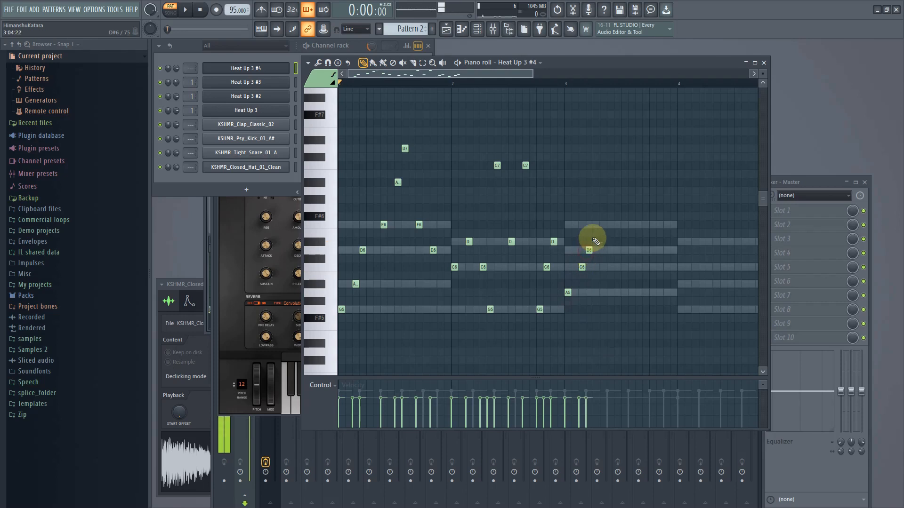
pyautogui.click(594, 225)
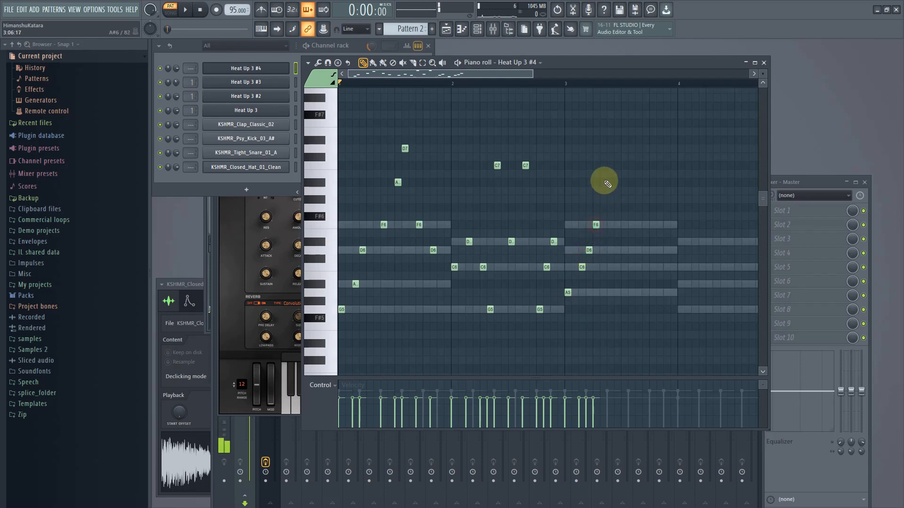
pyautogui.click(609, 250)
# - Add short A5, C6, D6, F6 and D6 notes across the second half of bar 3
pyautogui.click(623, 292)
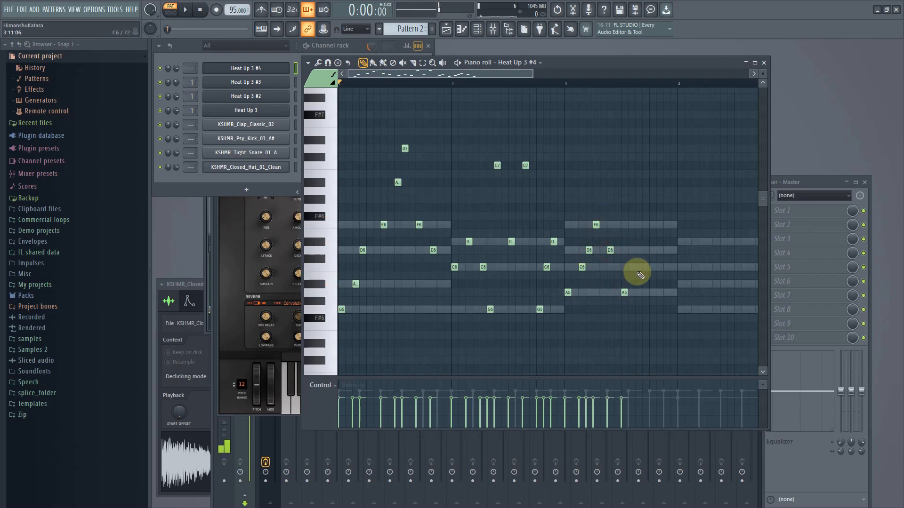
pyautogui.click(650, 250)
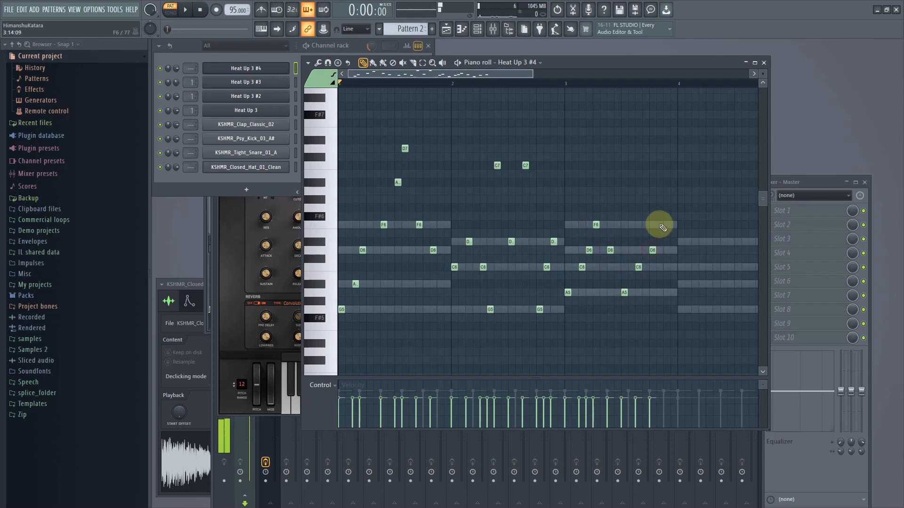
pyautogui.click(659, 224)
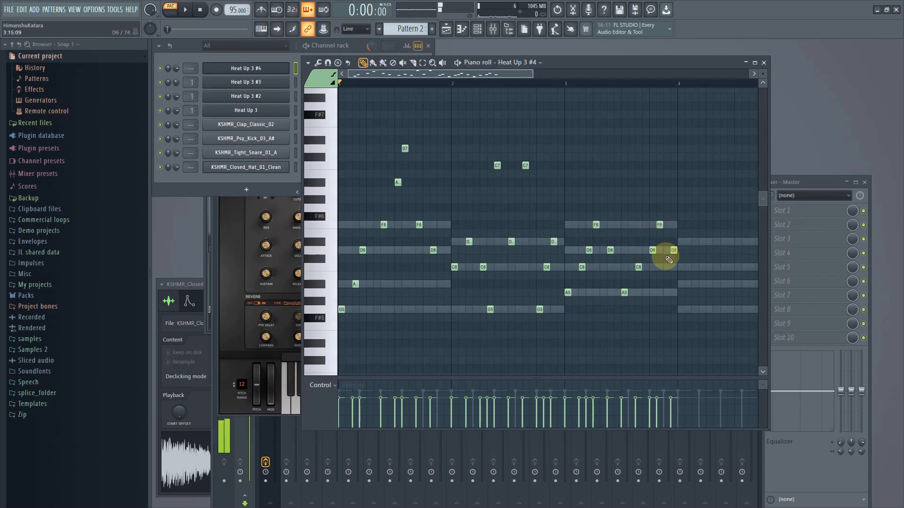
# - Play Pattern 2 to hear the pluck melody in bars 1 to 3, and stop playback
pyautogui.press('space')
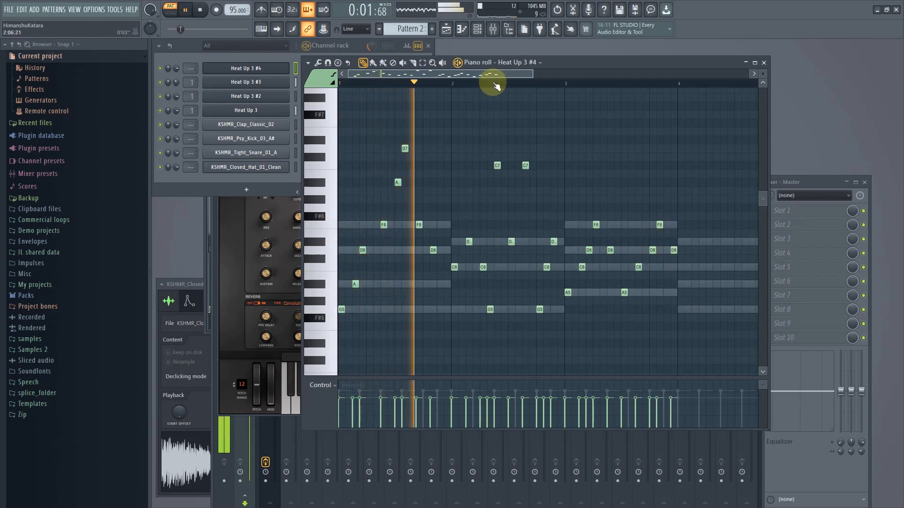
pyautogui.moveTo(496, 86); pyautogui.dragTo(527, 78)
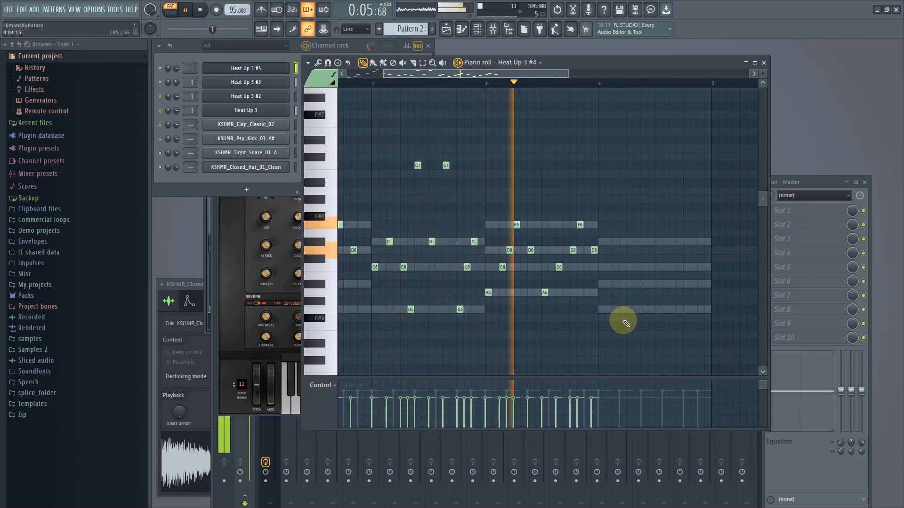
pyautogui.press('space')
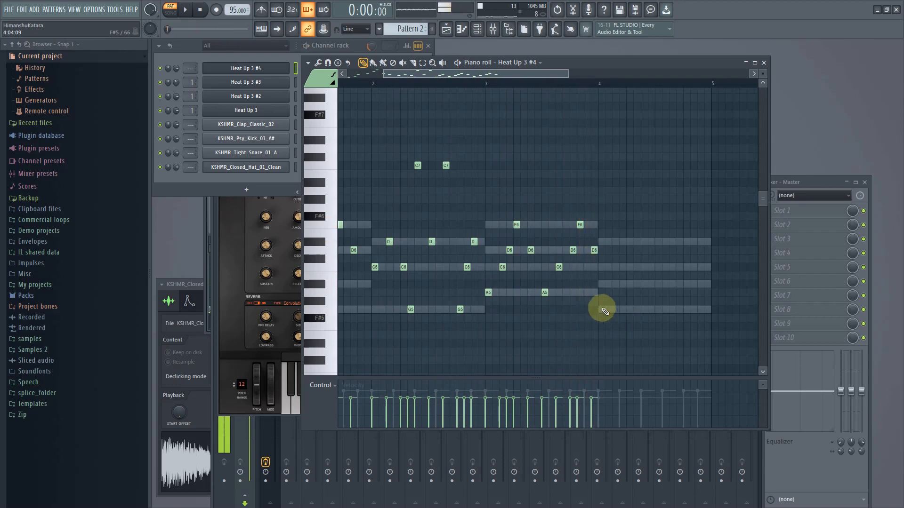
# - Add short G5, A#5, C6, D#6 and A#5 notes across the first half of bar 4
pyautogui.click(601, 309)
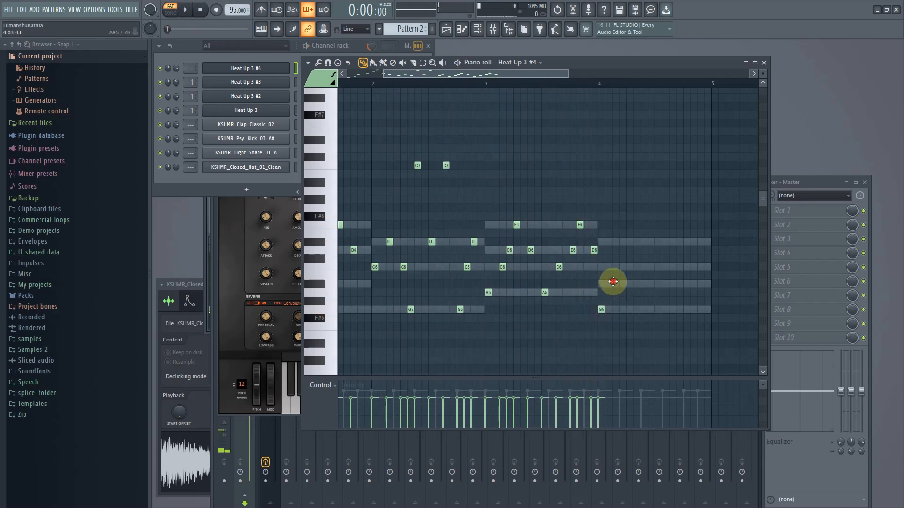
pyautogui.click(614, 284)
pyautogui.click(629, 267)
pyautogui.click(641, 241)
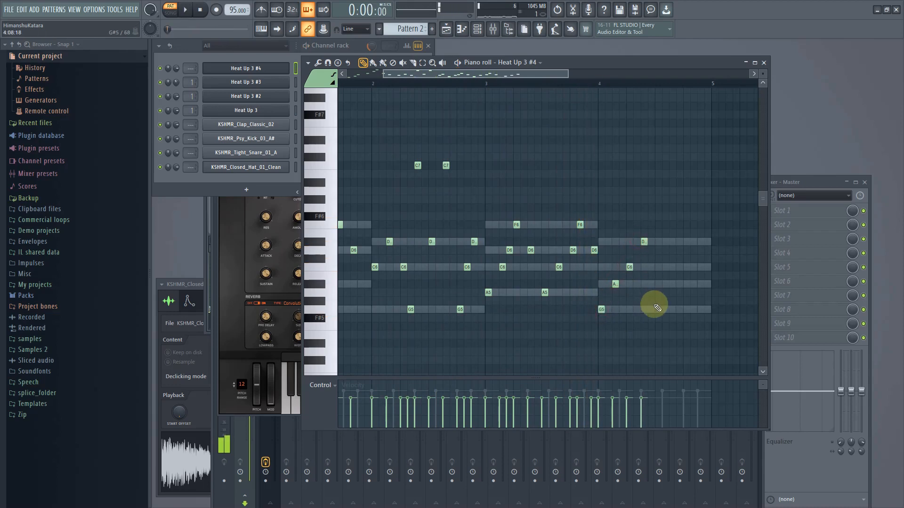
pyautogui.click(650, 284)
# - Add short C6, A#5, C6 and D#6 notes across the second half of bar 4, and raise the bar's second A#5 by an octave
pyautogui.click(664, 266)
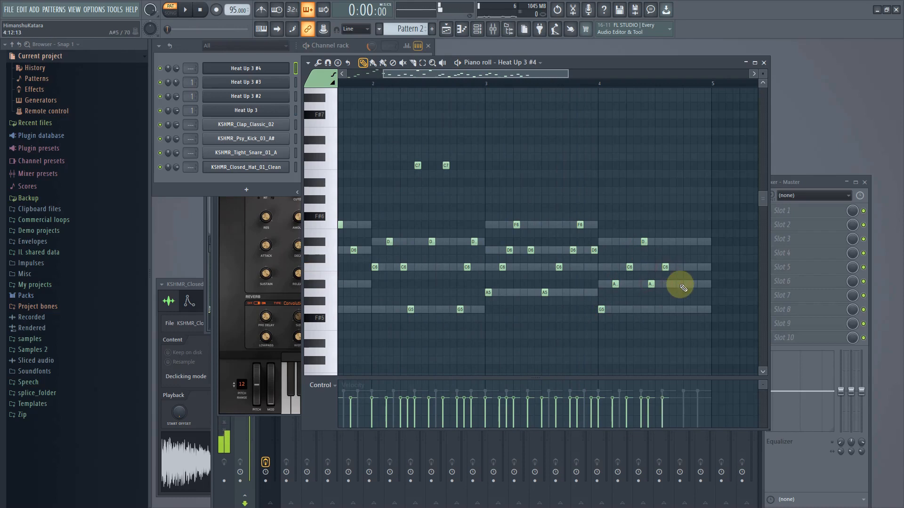
pyautogui.click(696, 241)
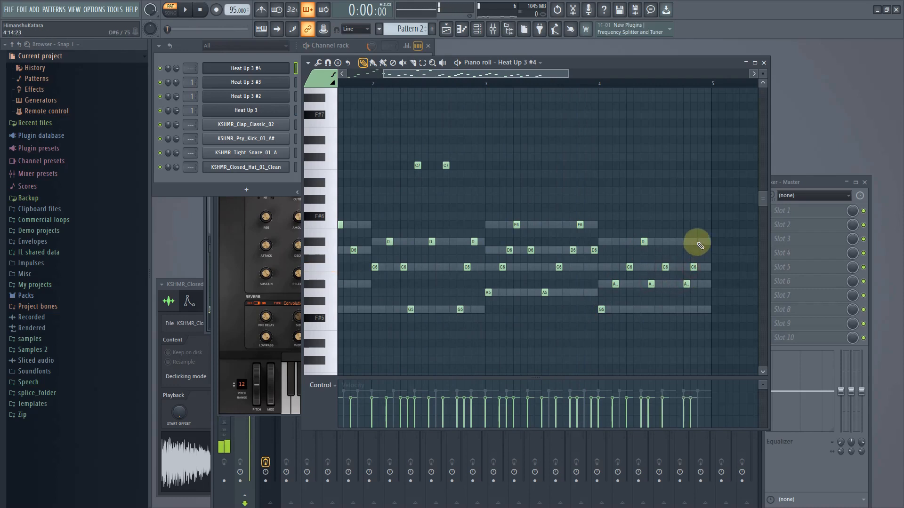
pyautogui.click(649, 285)
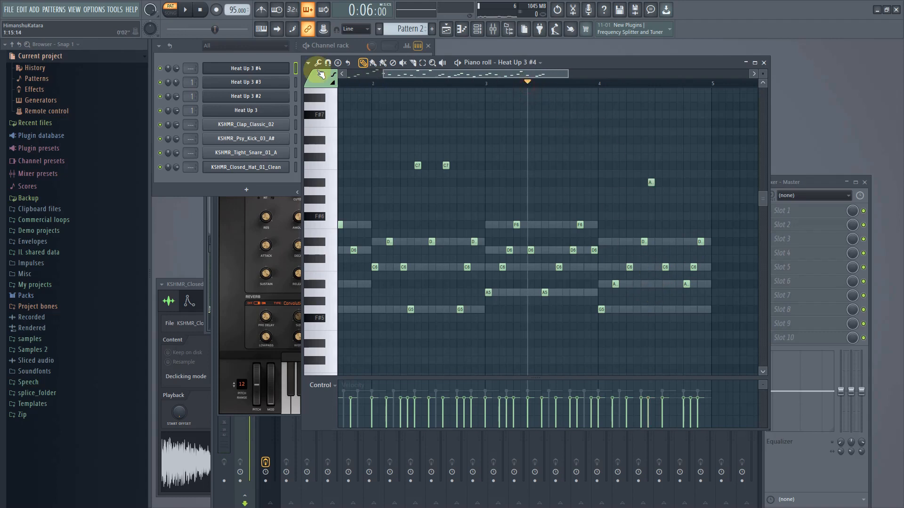
# - Cut the Heat Up 3 #4 pluck notes from Pattern 2 and paste them into the same channel of a new Pattern 4
pyautogui.rightClick(250, 68)
pyautogui.click(394, 69)
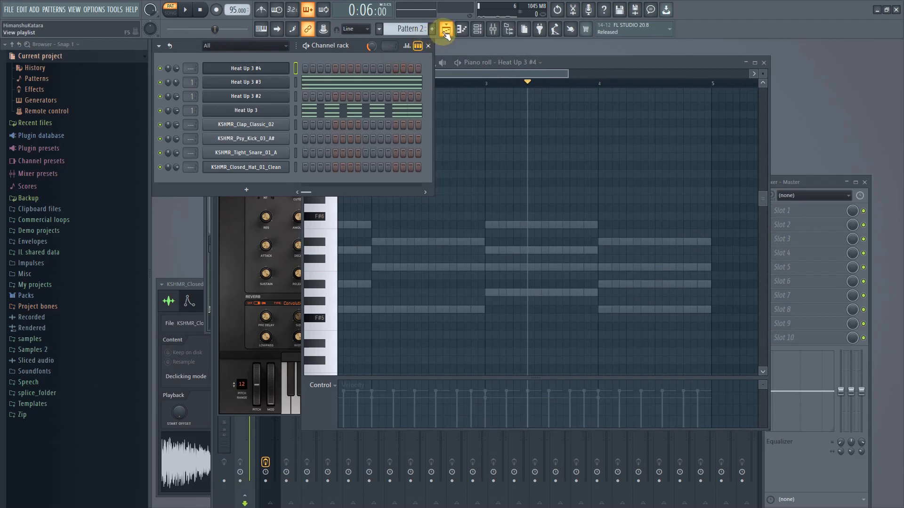
pyautogui.click(436, 30)
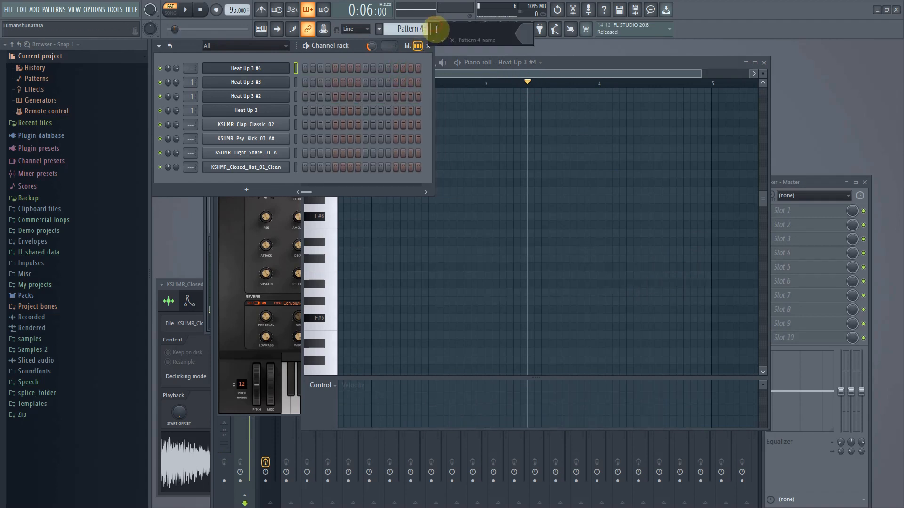
pyautogui.rightClick(274, 68)
pyautogui.click(437, 86)
# - Place Pattern 4 on Track 4 of the playlist so that it starts at bar 1 under the other patterns
pyautogui.click(446, 29)
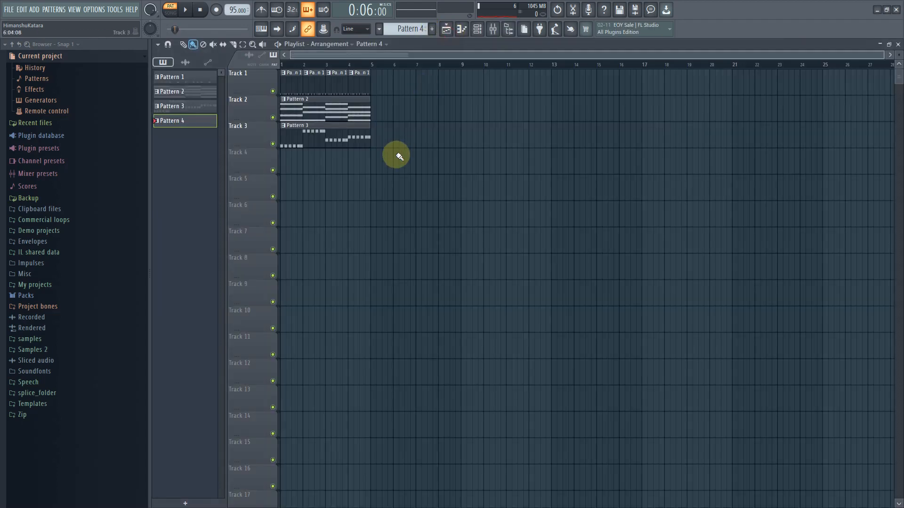
pyautogui.click(398, 154)
pyautogui.moveTo(412, 155); pyautogui.dragTo(238, 165)
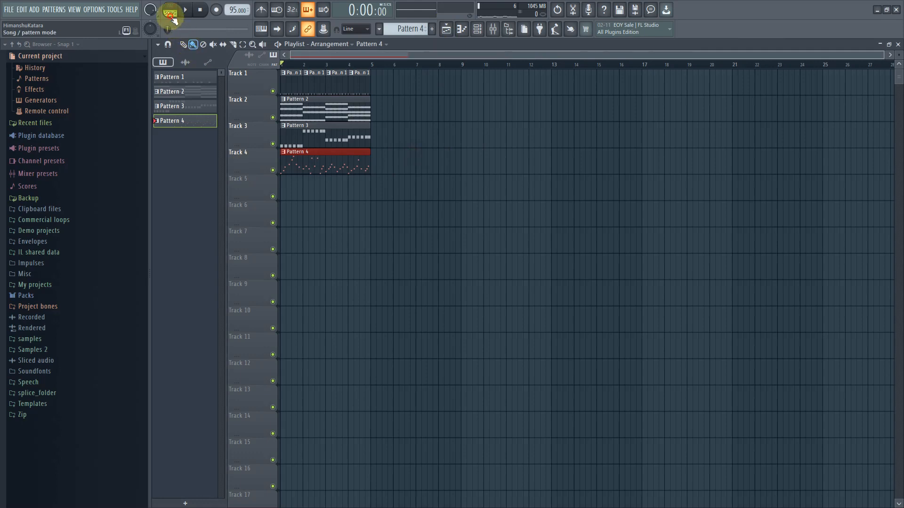
# - Play the arrangement in song mode, view the Heat Up 3 #4 pluck instrument while it plays, and stop playback
pyautogui.press('space')
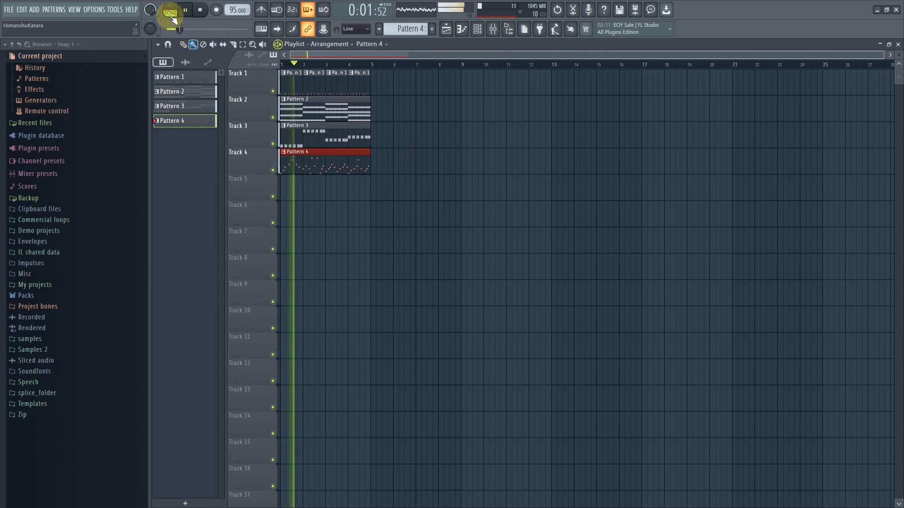
pyautogui.click(486, 31)
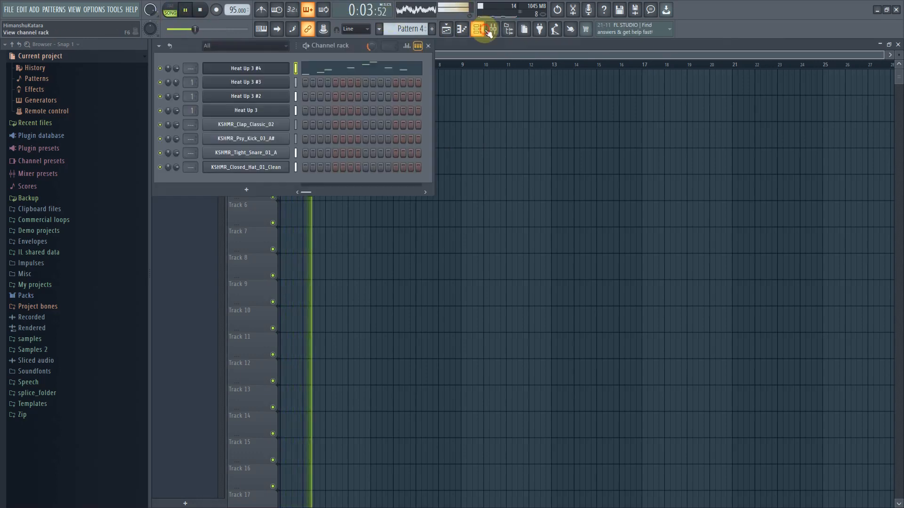
pyautogui.click(276, 68)
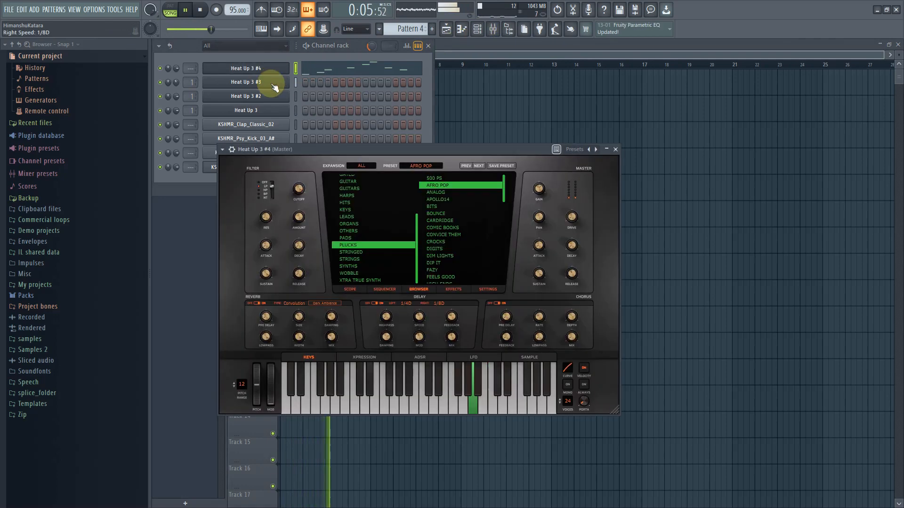
pyautogui.click(445, 52)
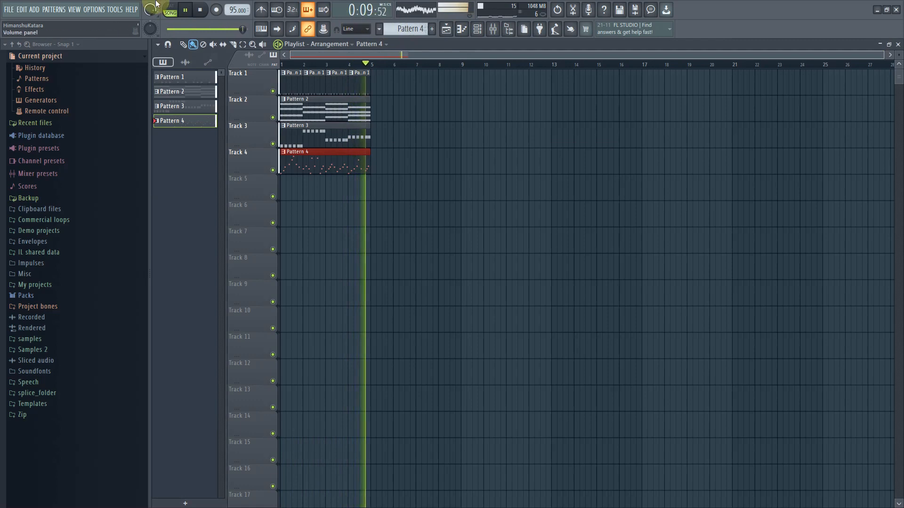
pyautogui.click(201, 10)
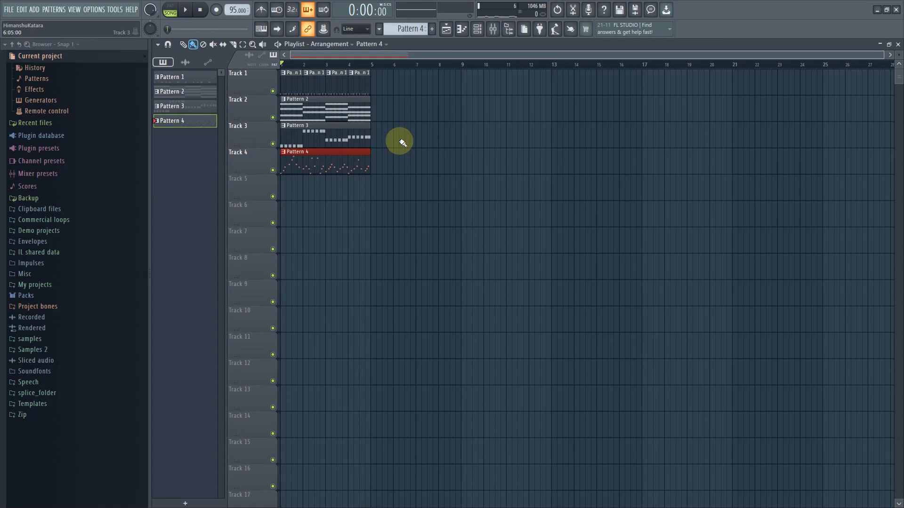
# - Open the channel rack over the playlist
pyautogui.click(486, 33)
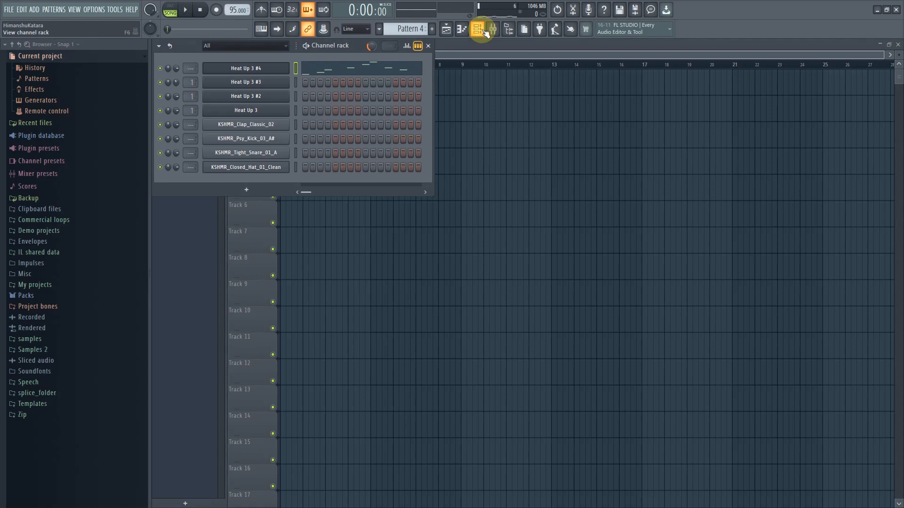